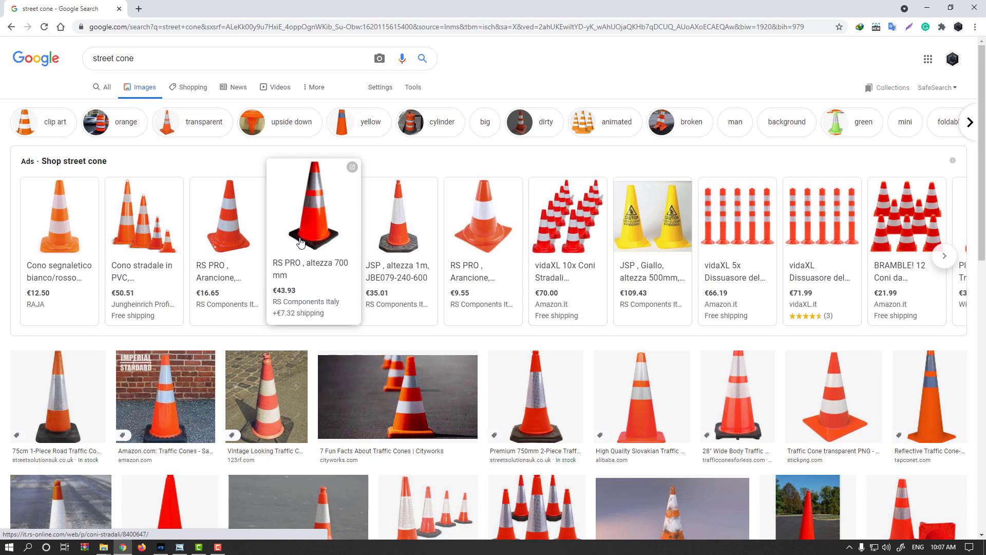
# - From the street cone image results, open the source page of the "Different Types of Traffic Markers" cone photo
pyautogui.scroll(-3, 308, 308)
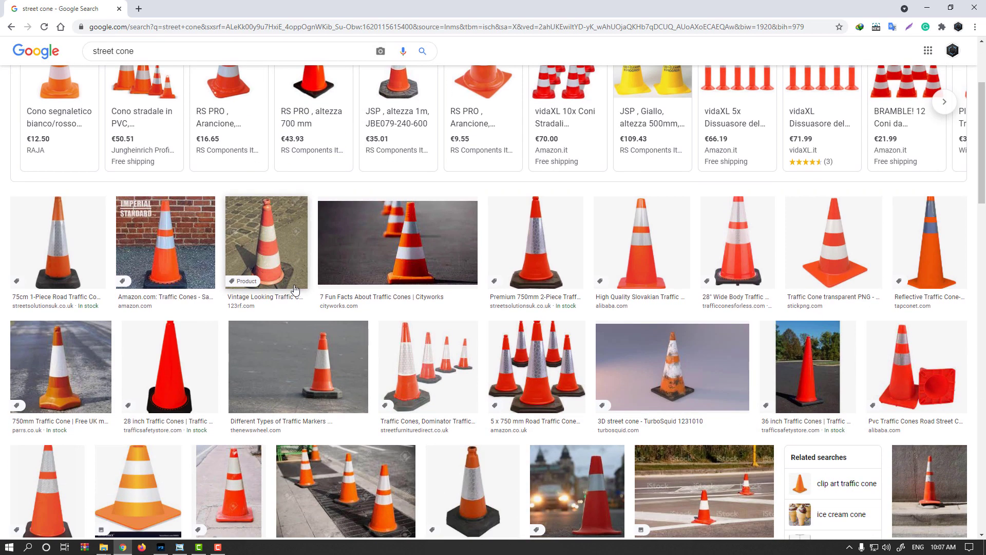
pyautogui.middleClick(330, 374)
pyautogui.hotkey('ctrl', 'Tab')
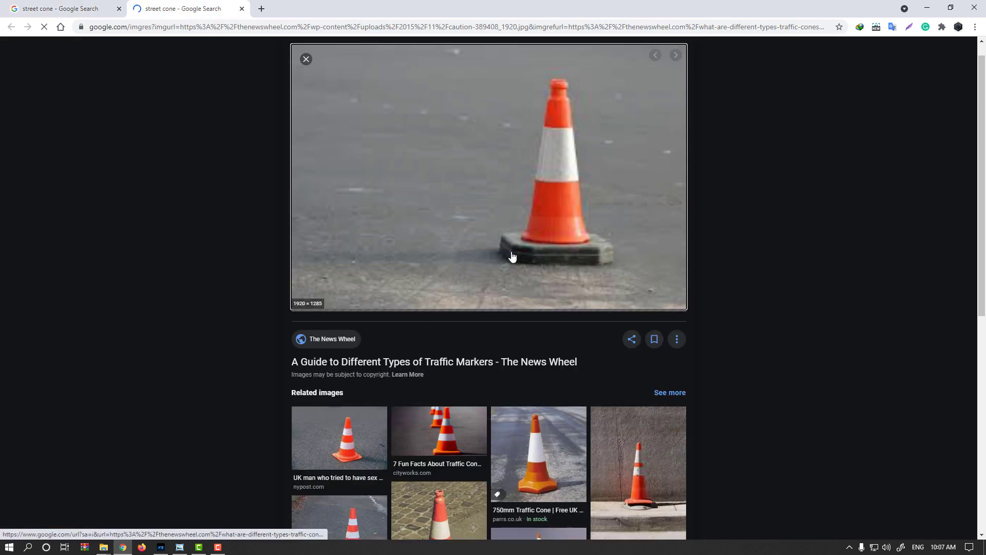
pyautogui.click(512, 255)
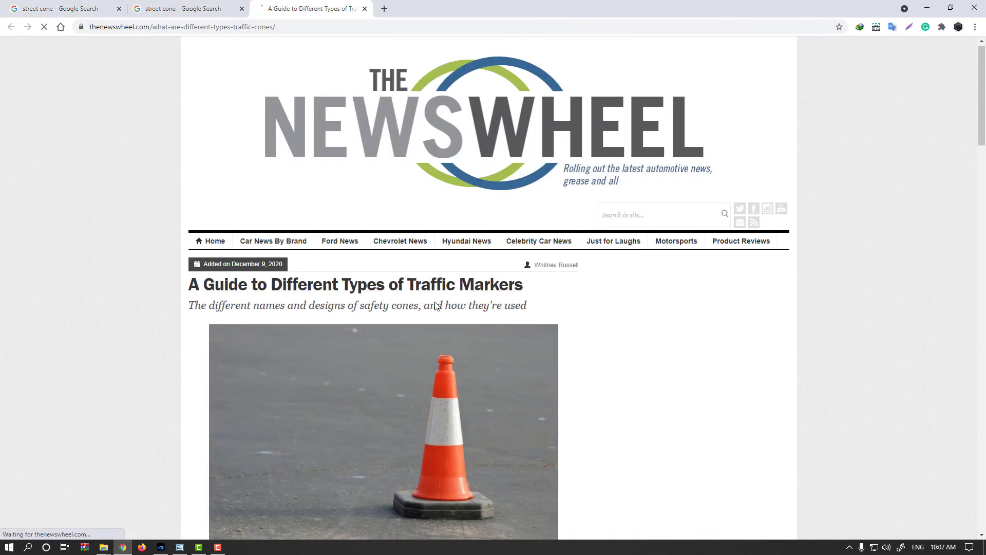
# - Open the article's main cone photo in its own tab and copy the image
pyautogui.scroll(-4, 435, 306)
pyautogui.rightClick(403, 254)
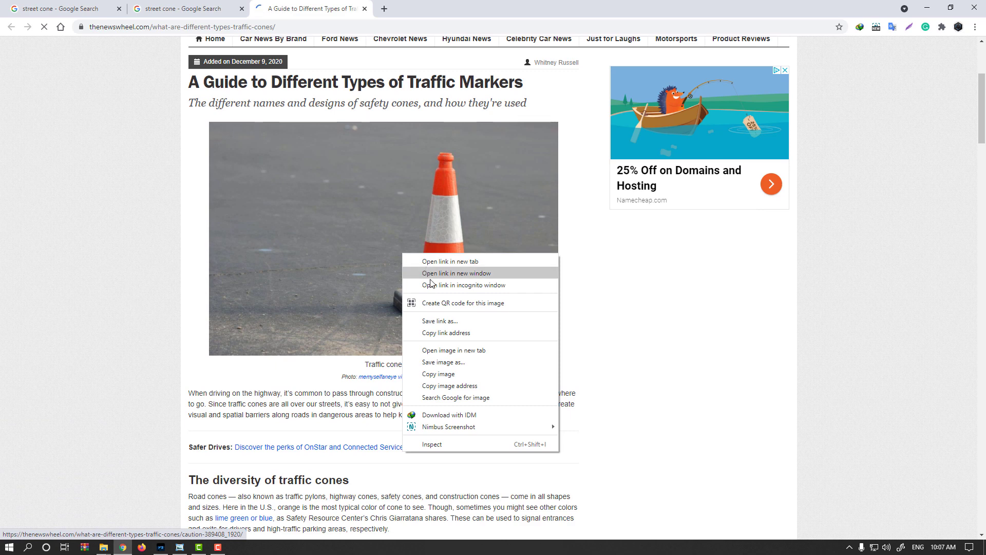
pyautogui.click(454, 350)
pyautogui.click(432, 8)
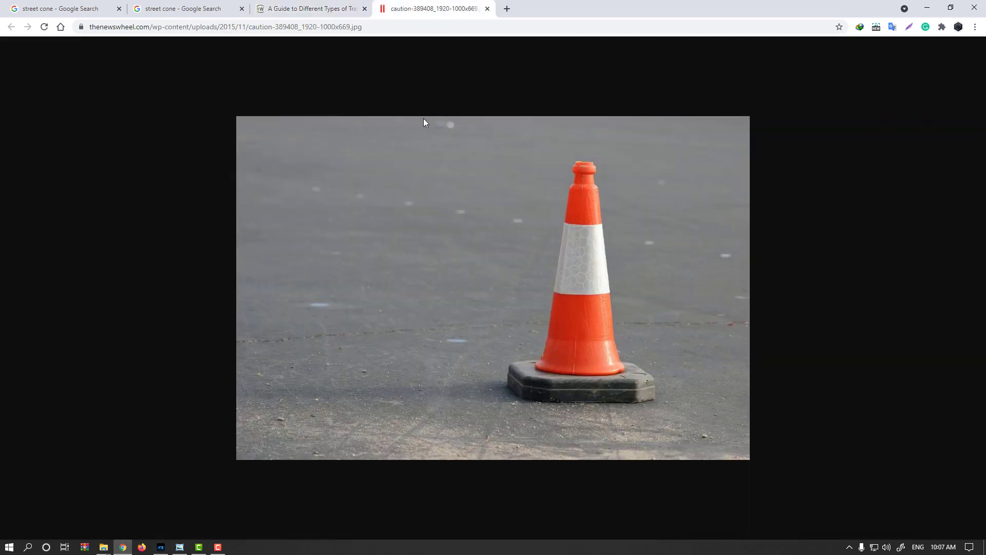
pyautogui.rightClick(440, 260)
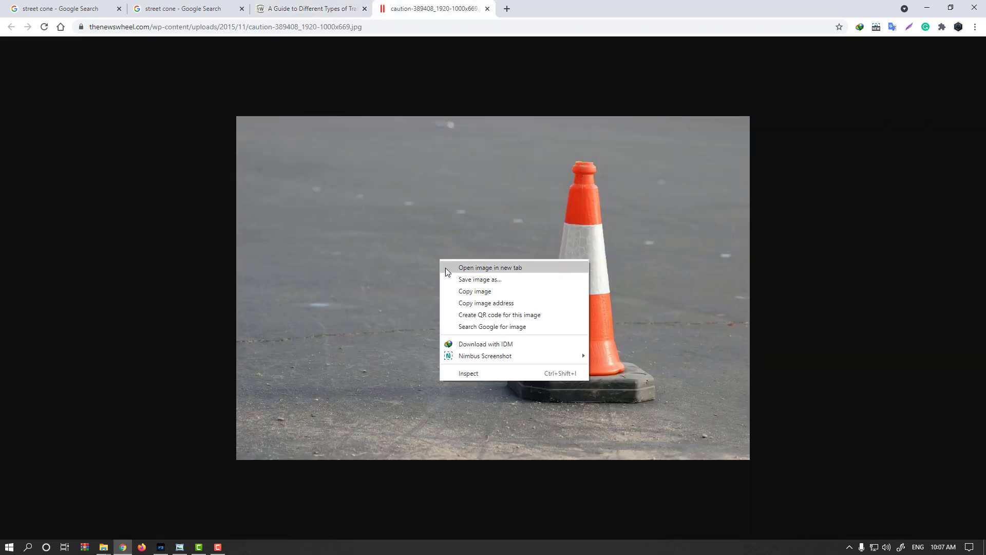
pyautogui.click(464, 301)
# - Switch to Photoshop, create a new 1000 x 669 px document and paste the copied cone photo into it
pyautogui.hotkey('alt', 'Tab')
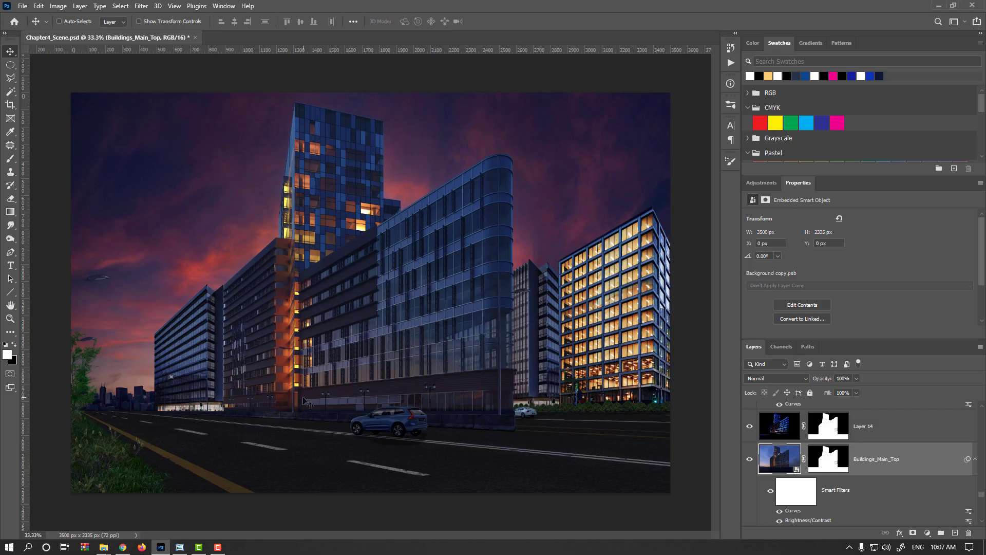
pyautogui.hotkey('ctrl', 'n')
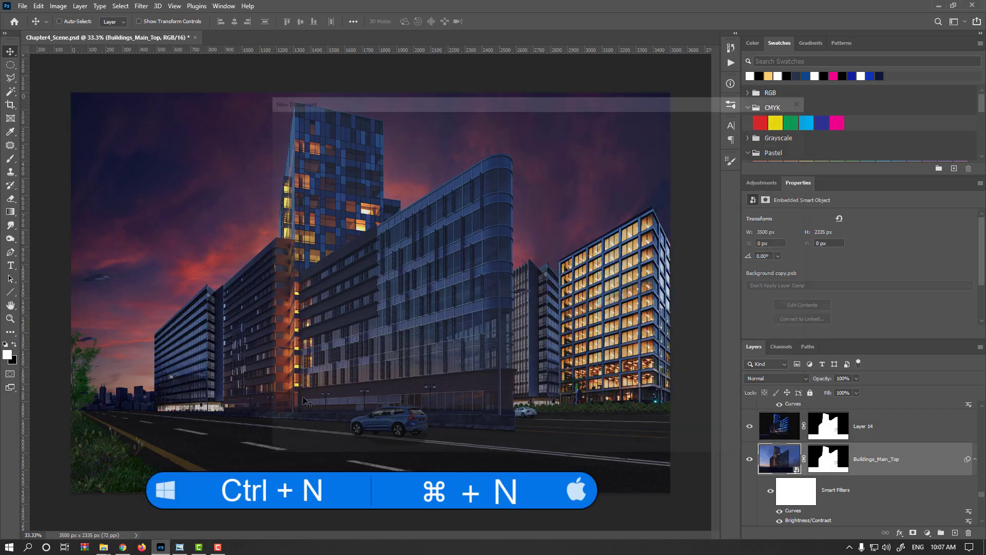
pyautogui.click(741, 442)
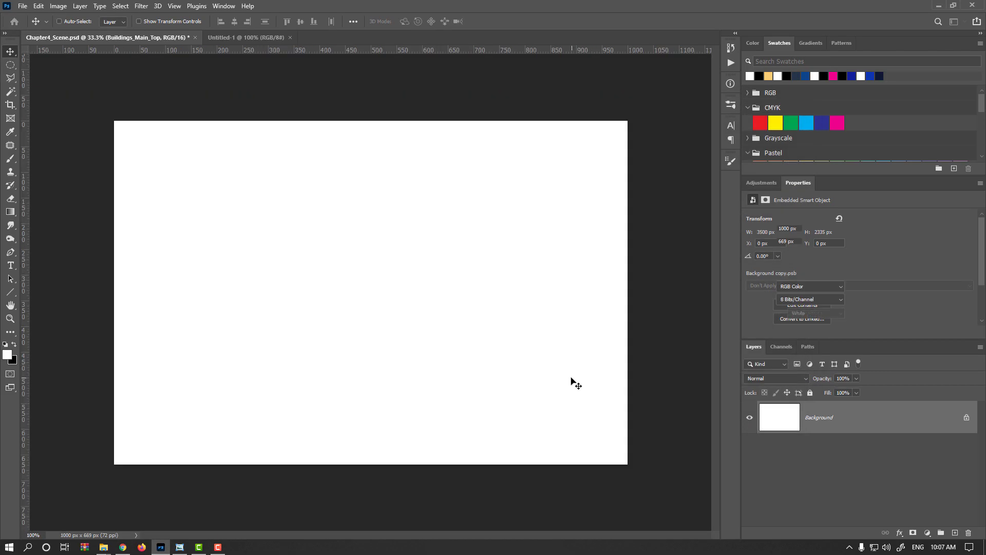
pyautogui.hotkey('ctrl', 'v')
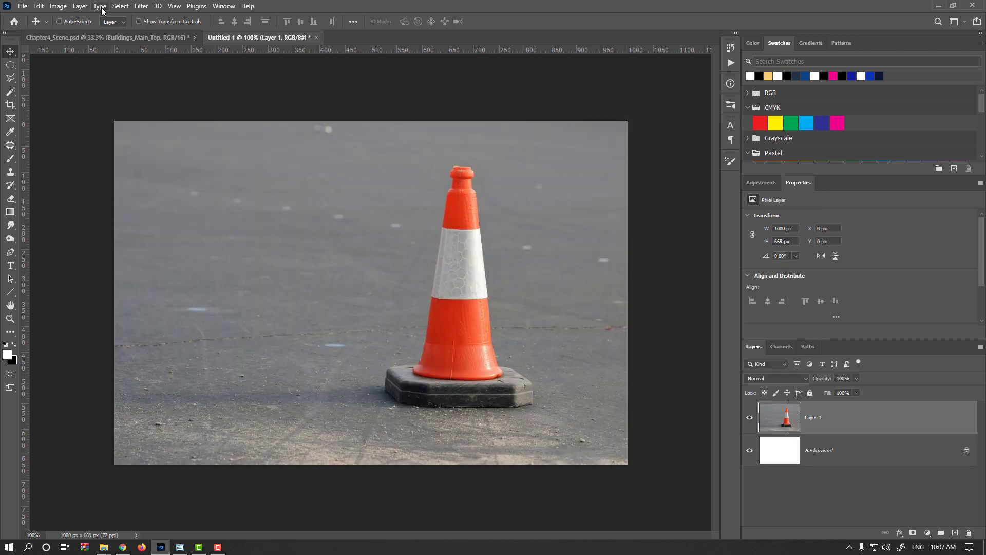
# - Select the traffic cone automatically with the Select Subject command
pyautogui.click(119, 6)
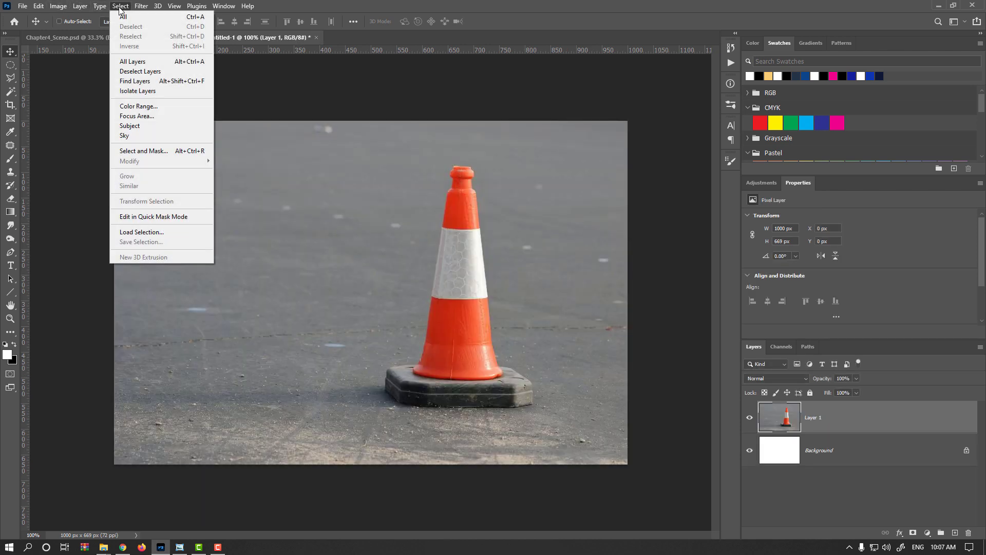
pyautogui.click(156, 125)
pyautogui.scroll(4, 415, 367)
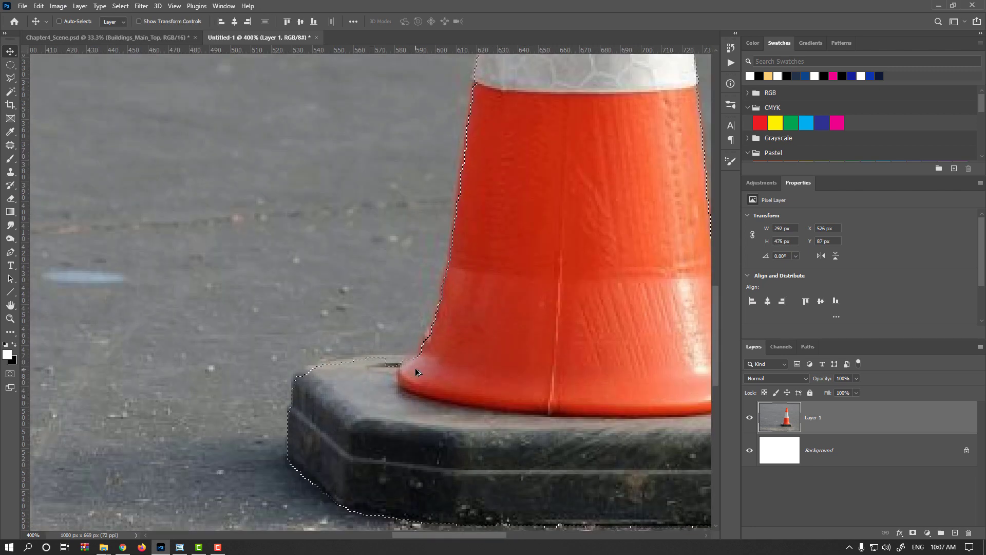
# - With the Polygonal Lasso in add mode, trace the left edge of the rubber base and the cone body
pyautogui.press('l')
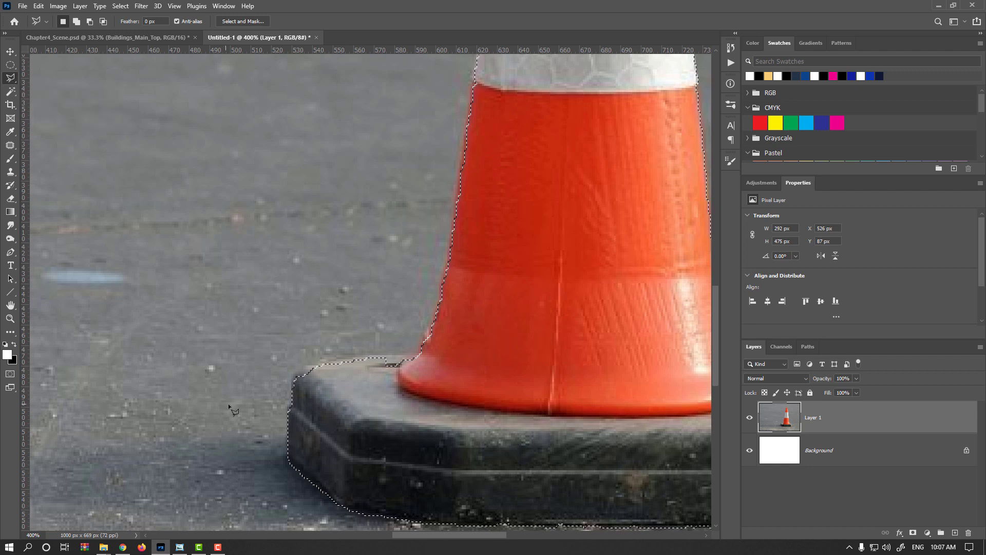
pyautogui.press('shift')
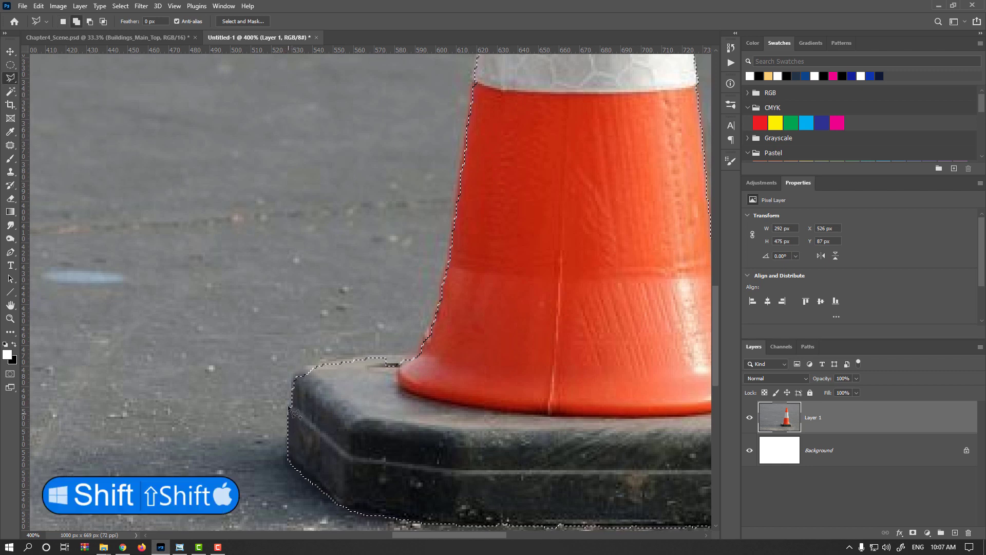
pyautogui.keyDown('shift'); pyautogui.click(291, 405); pyautogui.keyUp('shift')
pyautogui.click(293, 376)
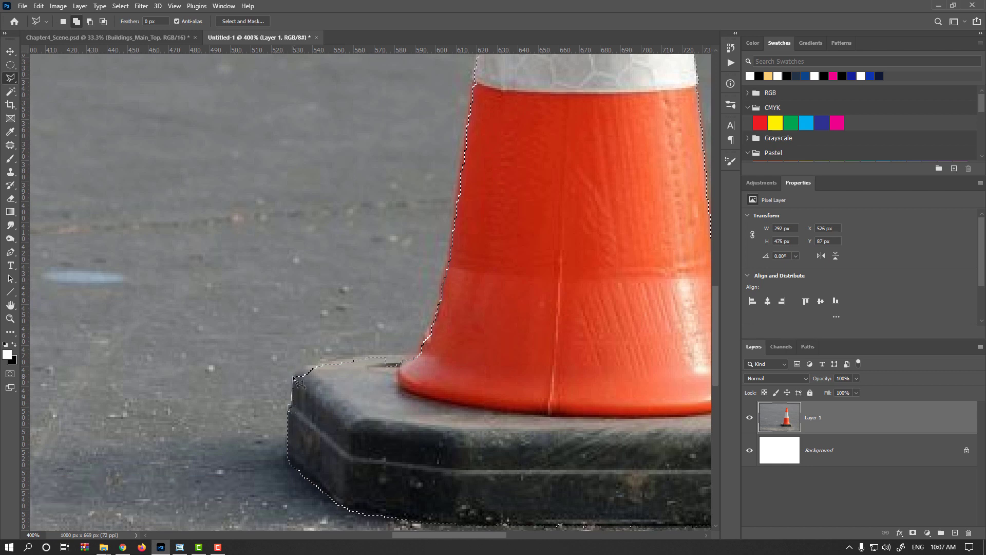
pyautogui.click(305, 368)
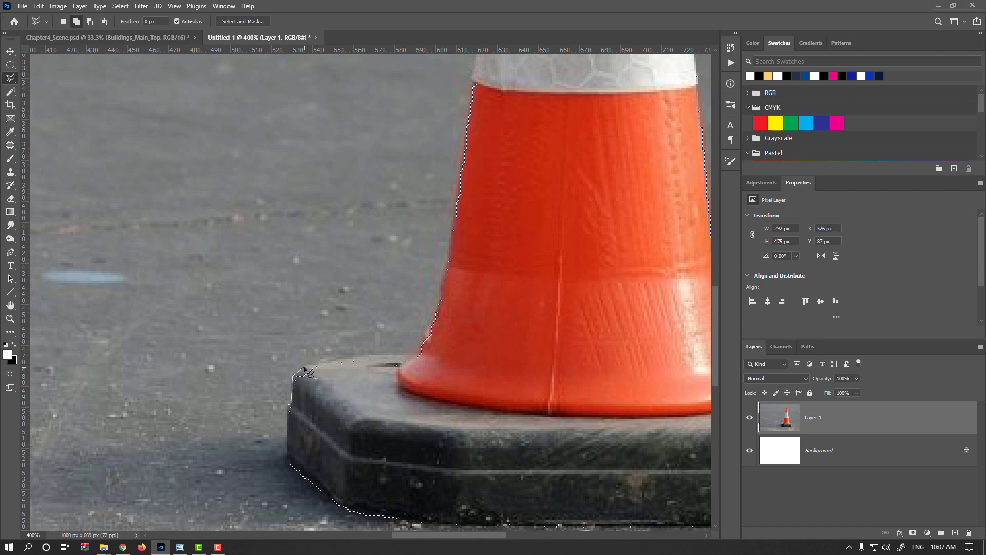
pyautogui.click(340, 360)
pyautogui.click(382, 356)
pyautogui.click(427, 331)
pyautogui.moveTo(450, 275); pyautogui.dragTo(358, 457)
pyautogui.click(345, 487)
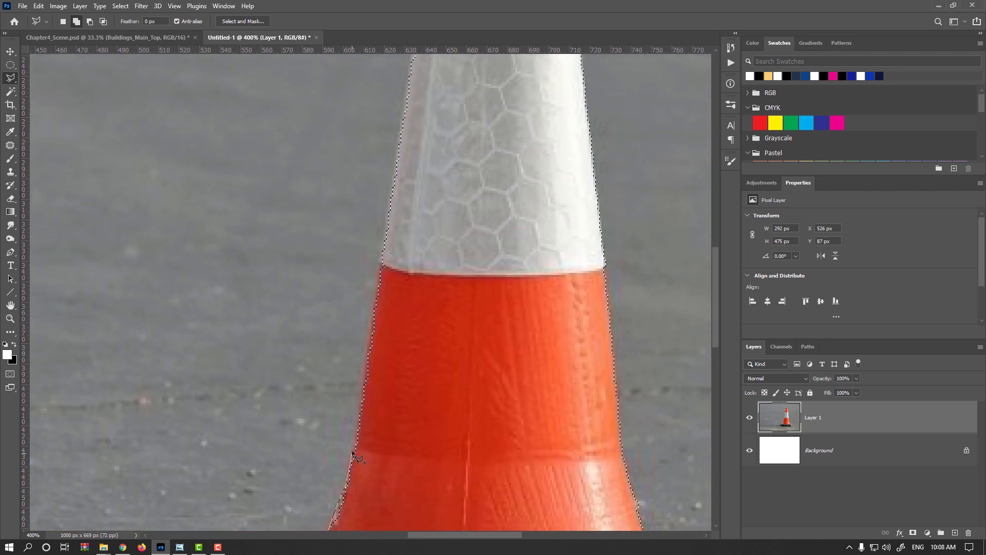
pyautogui.click(366, 352)
pyautogui.click(382, 258)
pyautogui.moveTo(390, 244); pyautogui.dragTo(383, 266)
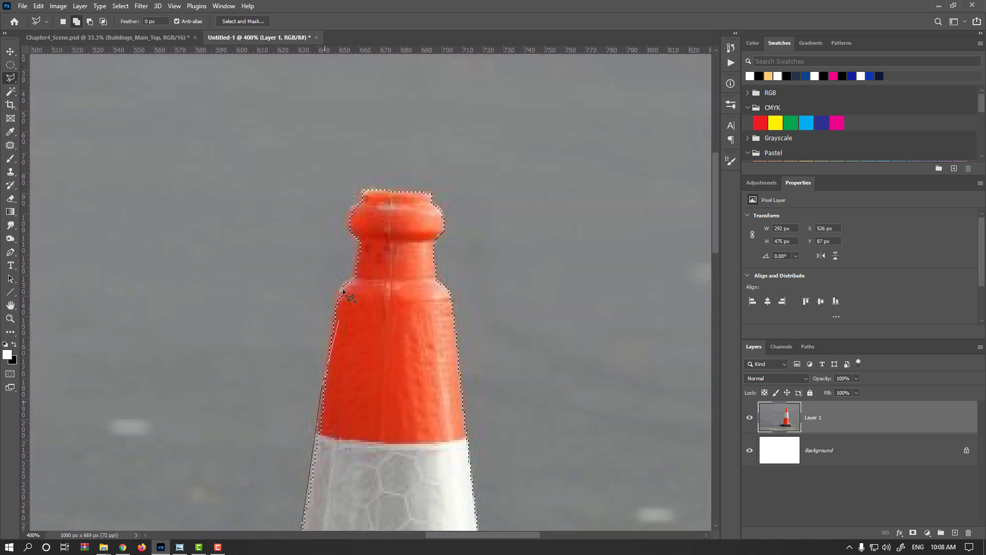
# - Continue the added outline around the cone's top and close it back down through the cone body
pyautogui.click(338, 286)
pyautogui.click(353, 279)
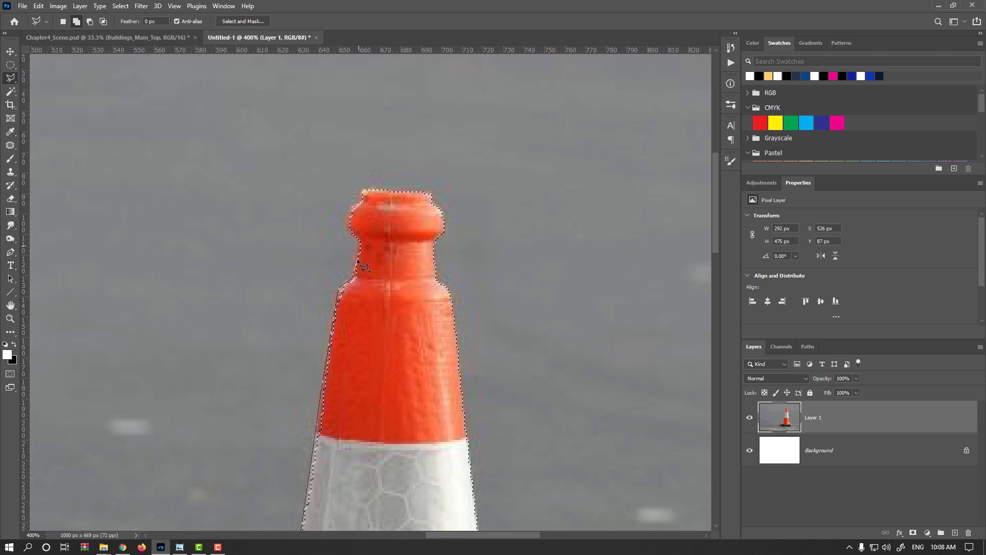
pyautogui.click(350, 231)
pyautogui.click(348, 224)
pyautogui.click(347, 216)
pyautogui.click(351, 209)
pyautogui.click(357, 200)
pyautogui.click(361, 191)
pyautogui.click(431, 194)
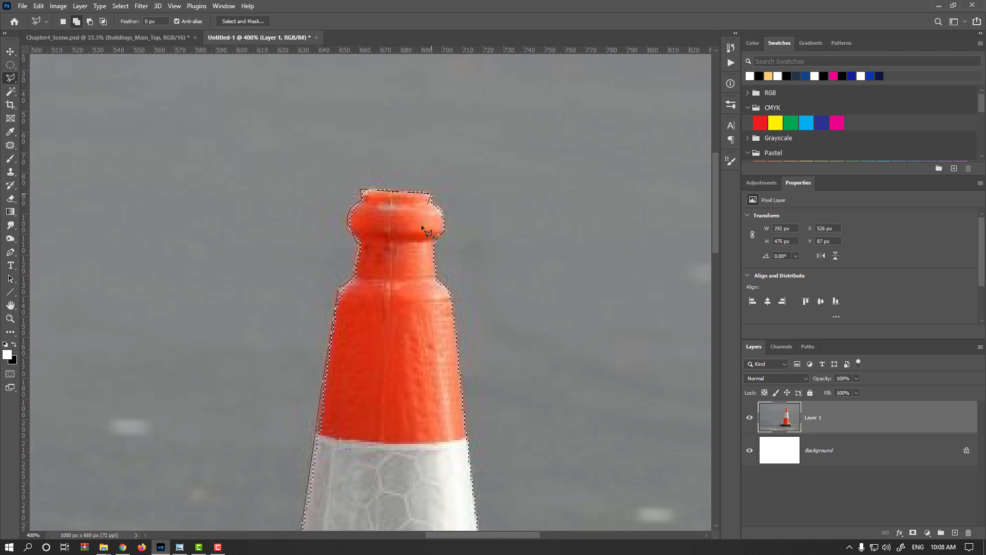
pyautogui.scroll(-8, 395, 383)
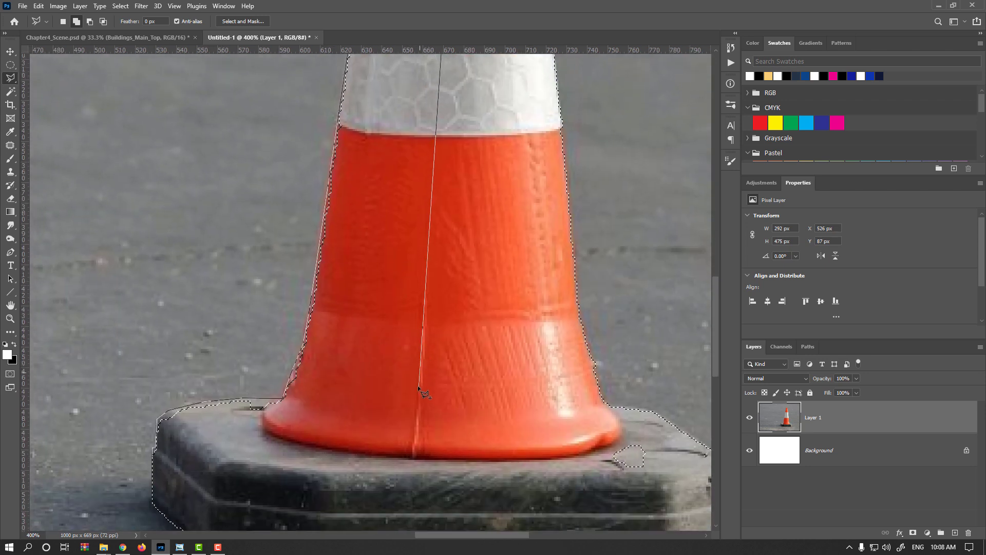
pyautogui.scroll(-3, 418, 390)
pyautogui.hscroll(5, 418, 391)
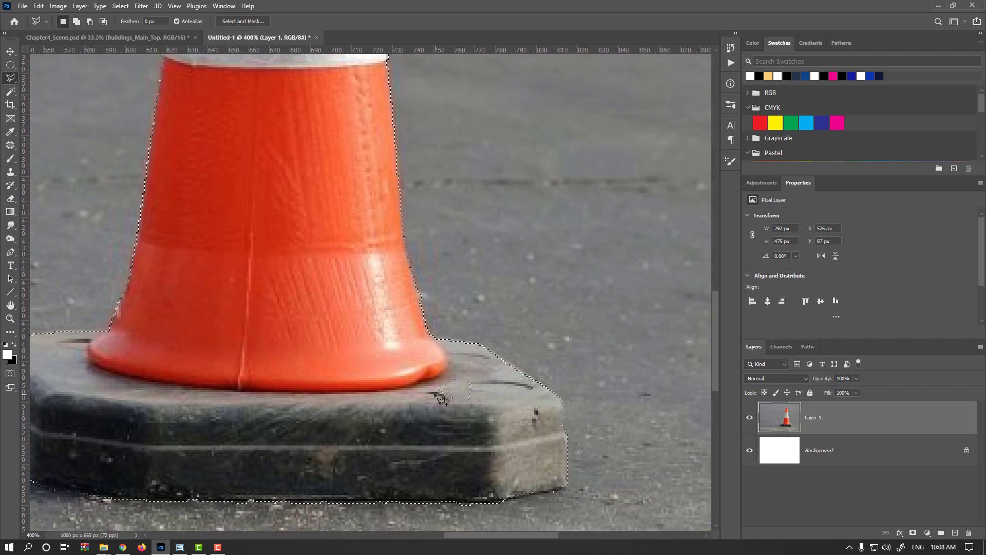
# - Add the unselected patch on the base's upper surface, right of the cone, to the selection
pyautogui.keyDown('shift'); pyautogui.click(434, 361); pyautogui.keyUp('shift')
pyautogui.click(491, 364)
pyautogui.click(493, 413)
pyautogui.doubleClick(409, 418)
# - Subtract the thin strip of road along the base's lower edge from the selection with the Polygonal Lasso
pyautogui.moveTo(417, 423); pyautogui.dragTo(410, 336)
pyautogui.press('alt')
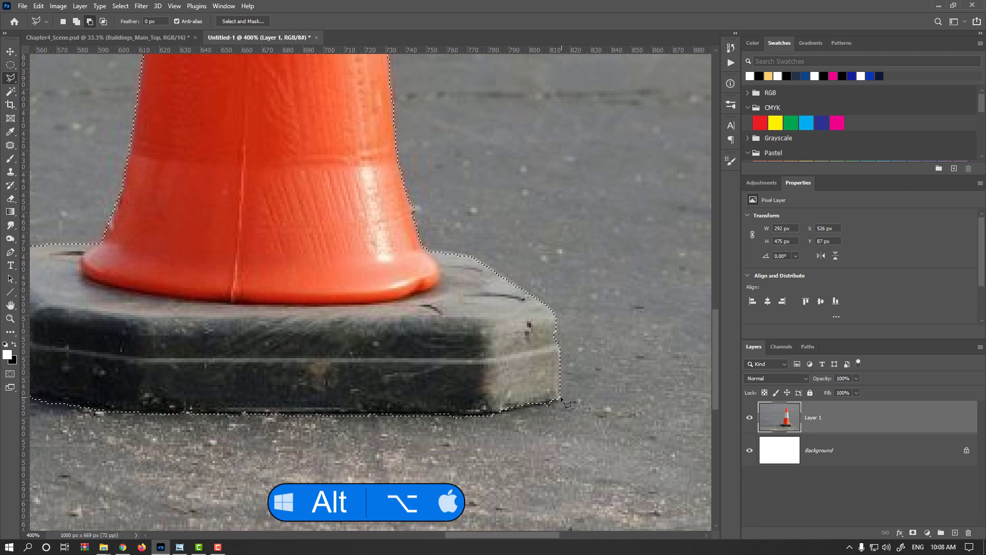
pyautogui.click(531, 405)
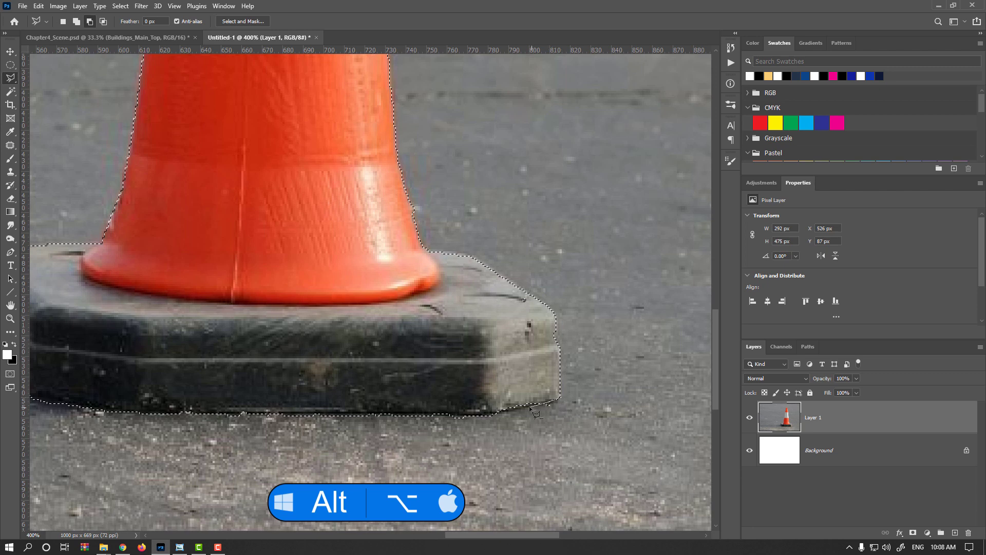
pyautogui.click(493, 412)
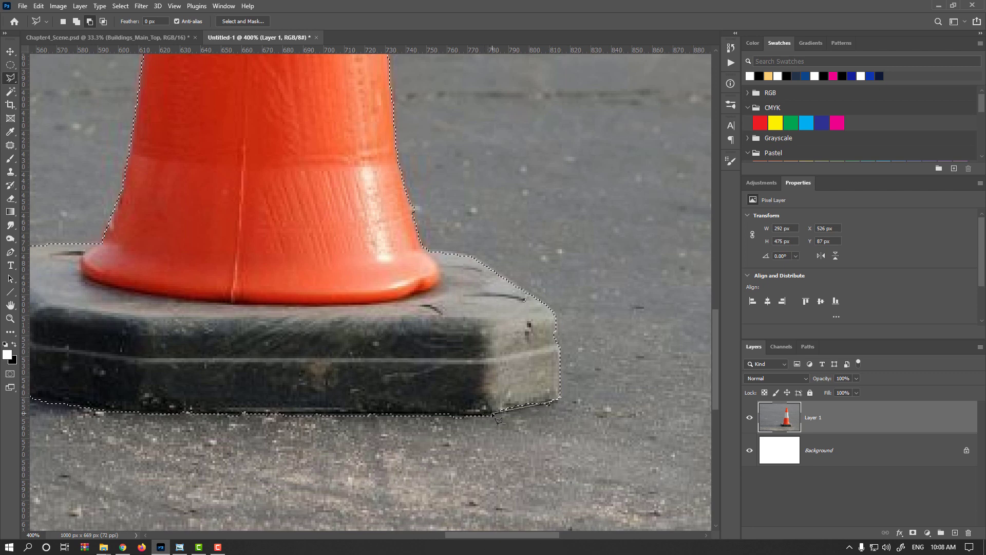
pyautogui.click(437, 413)
pyautogui.hscroll(-4, 332, 420)
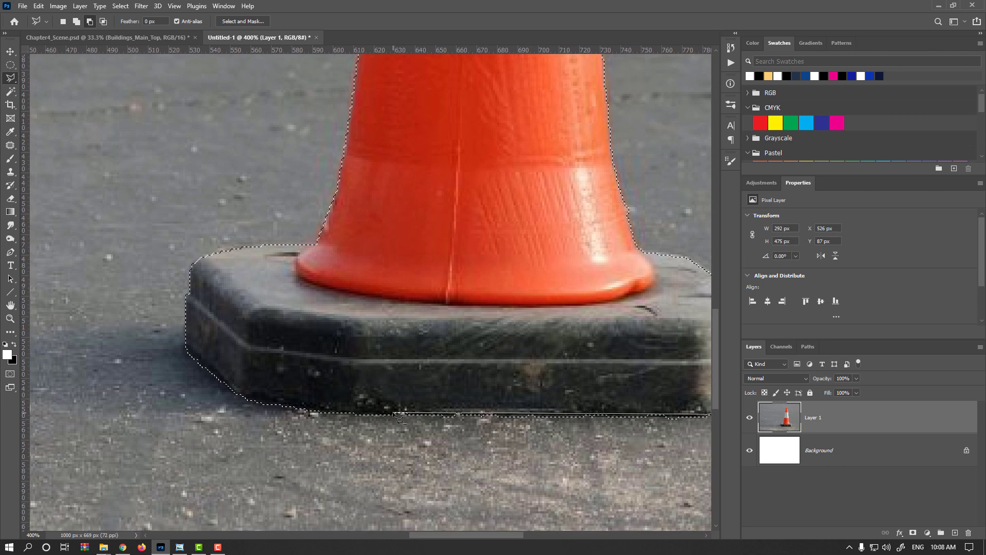
pyautogui.click(314, 409)
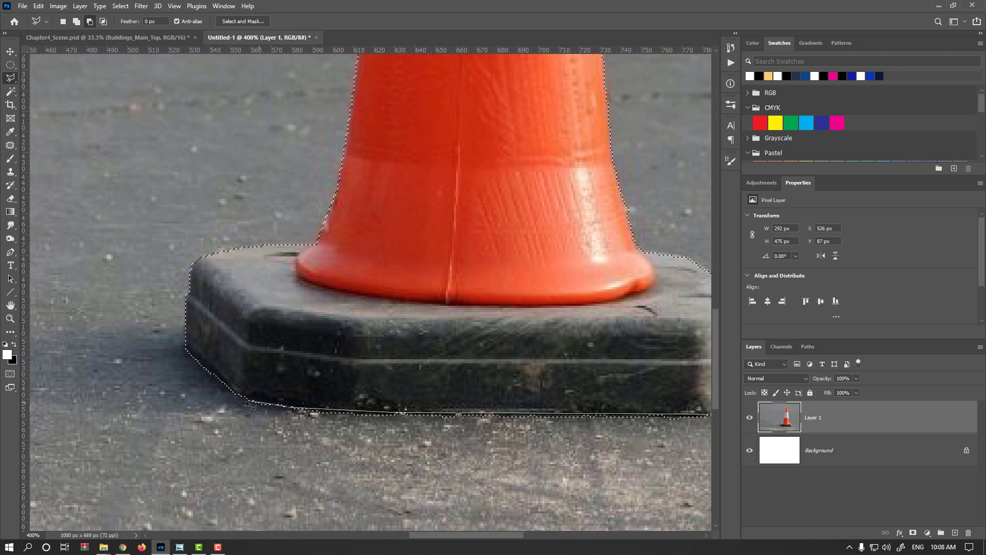
pyautogui.click(243, 401)
pyautogui.click(248, 451)
pyautogui.moveTo(530, 456); pyautogui.dragTo(249, 436)
pyautogui.doubleClick(506, 435)
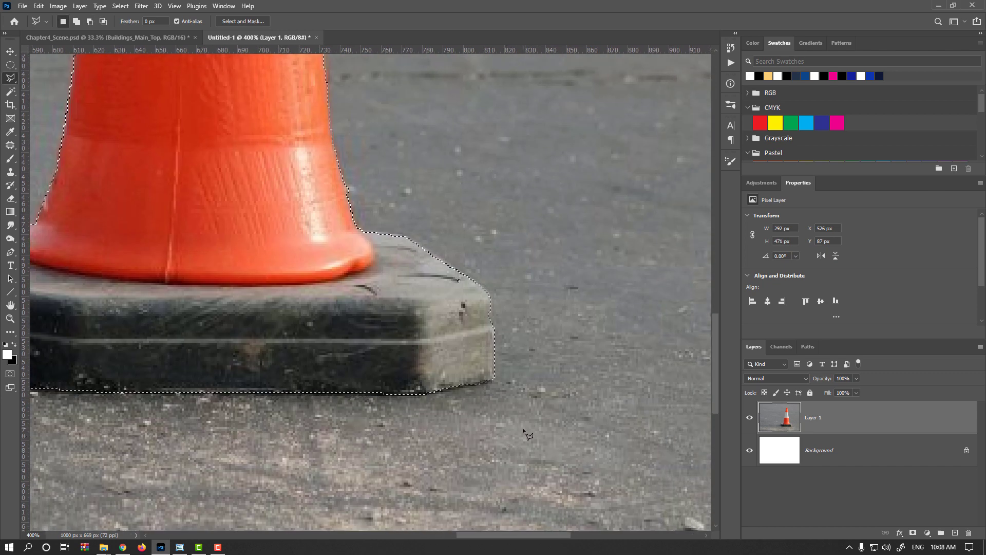
# - Mask Layer 1 to the cone selection and convert the masked layer to a smart object
pyautogui.hotkey('ctrl', '-')
pyautogui.hotkey('ctrl', '-')
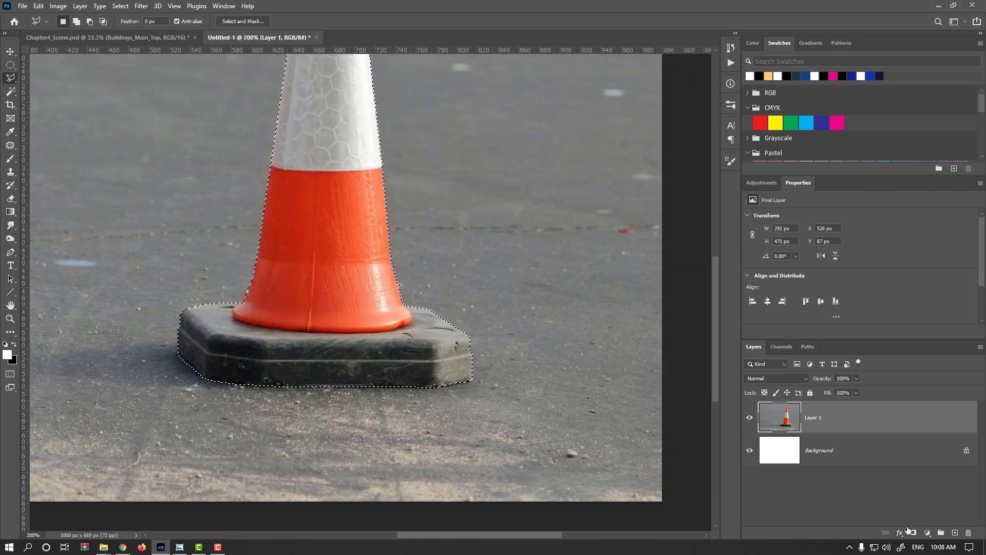
pyautogui.click(914, 533)
pyautogui.rightClick(879, 421)
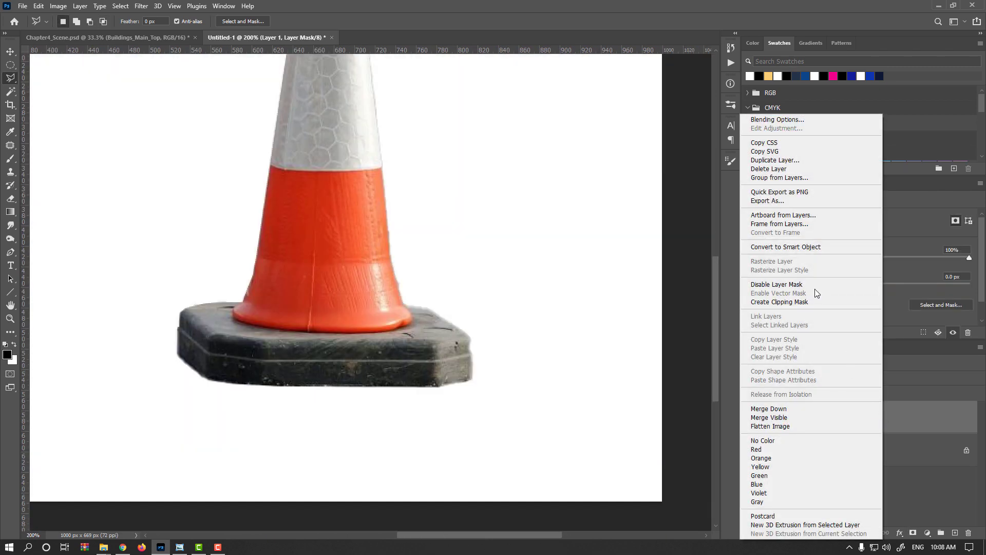
pyautogui.click(803, 247)
# - Move the cone into the Chapter4_Scene.psd document and bring its layer to the top of the layer stack
pyautogui.press('v')
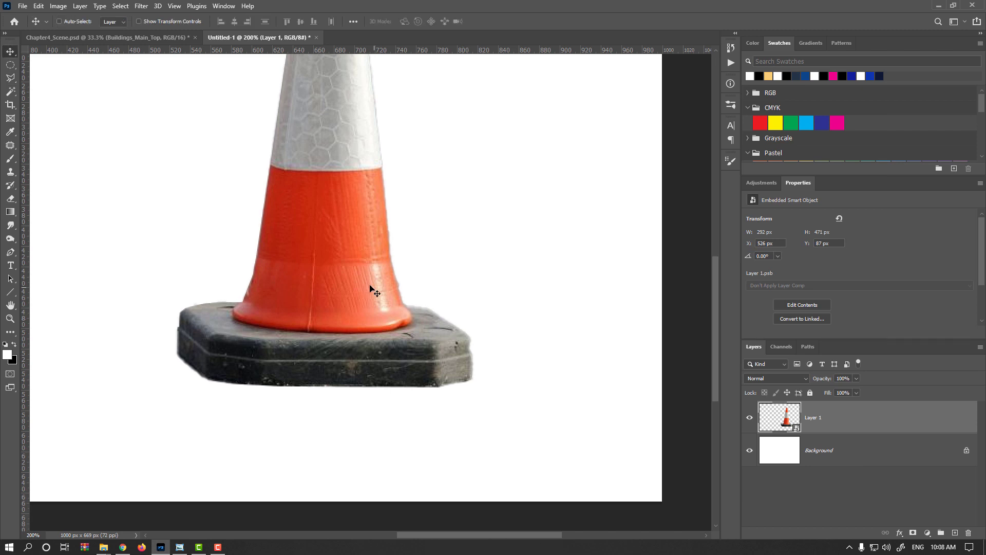
pyautogui.moveTo(360, 277); pyautogui.dragTo(417, 399)
pyautogui.click(482, 212)
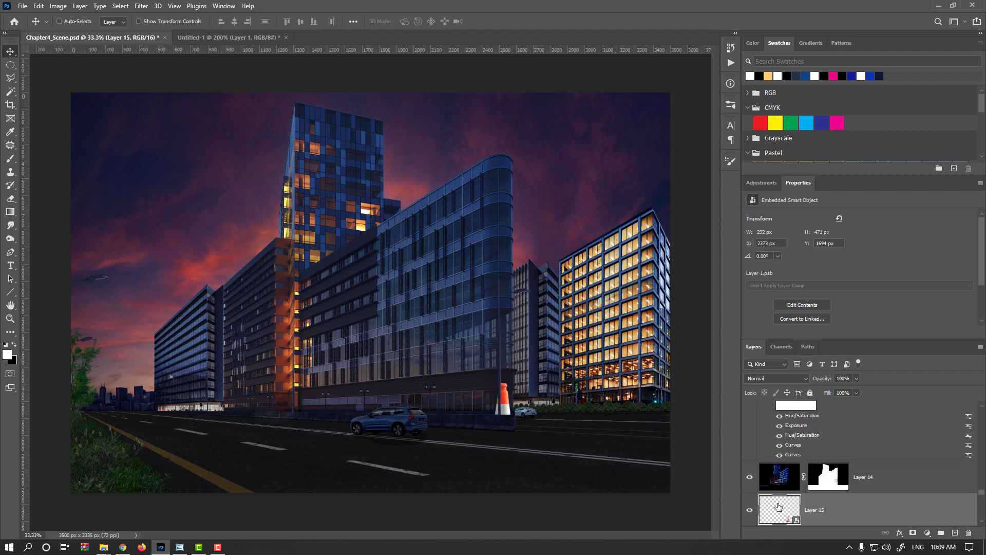
pyautogui.moveTo(779, 509); pyautogui.dragTo(777, 406)
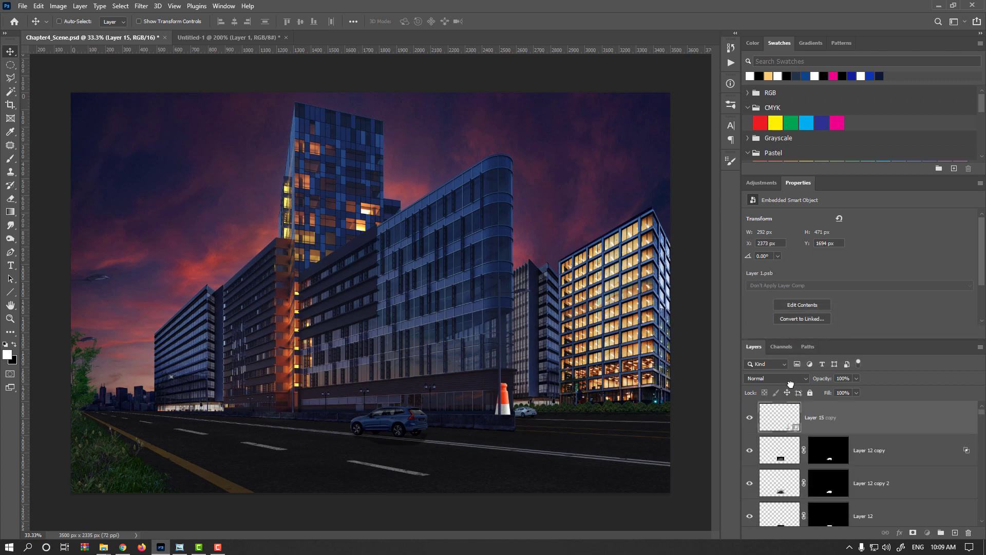
# - Scale the cone to about 85 x 138 px, rotate it about -1.82° and place it on the road near the concrete barrier's right end
pyautogui.scroll(1, 503, 450)
pyautogui.moveTo(504, 450); pyautogui.dragTo(418, 353)
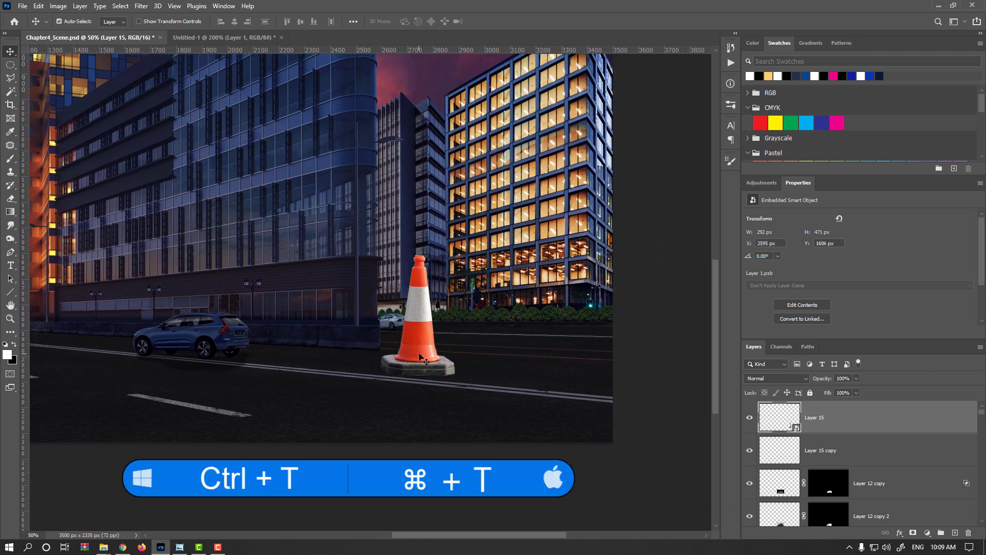
pyautogui.hotkey('ctrl', 't')
pyautogui.moveTo(481, 340); pyautogui.dragTo(473, 342)
pyautogui.scroll(1, 470, 338)
pyautogui.scroll(1, 472, 342)
pyautogui.moveTo(432, 195); pyautogui.dragTo(368, 286)
pyautogui.press('Return')
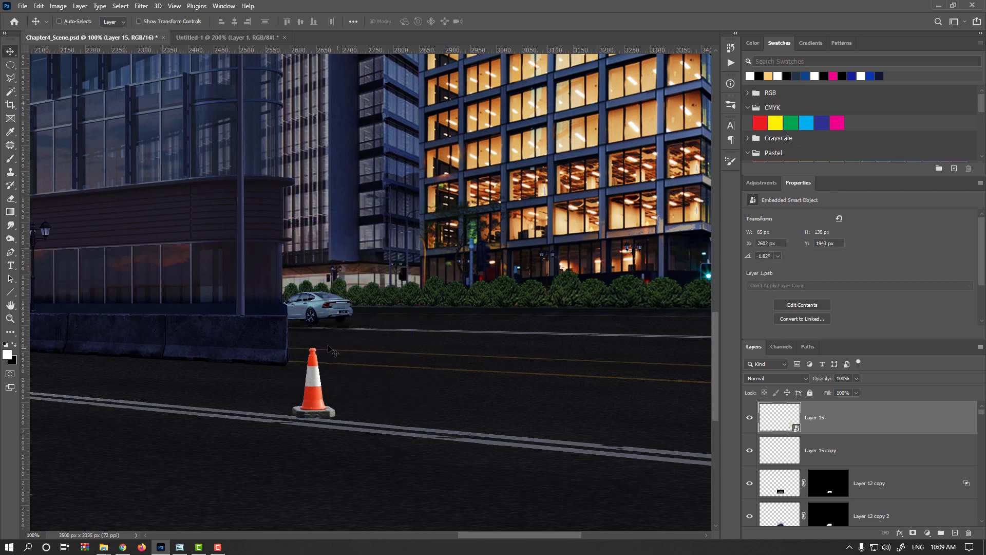
# - Move the cone up between the yellow lane lines beside the barrier's end and scale it to about 46 x 75 px
pyautogui.moveTo(316, 363); pyautogui.dragTo(334, 308)
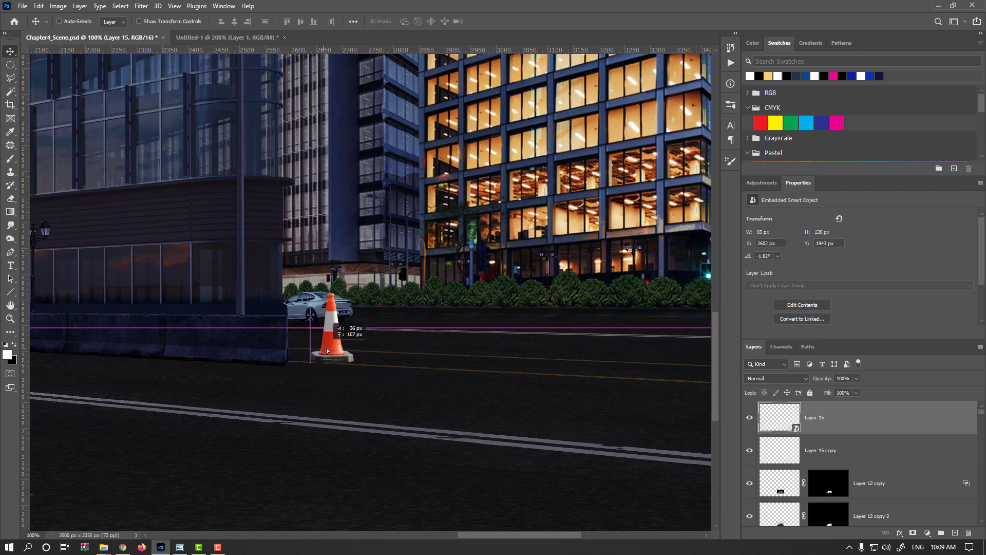
pyautogui.scroll(2, 334, 353)
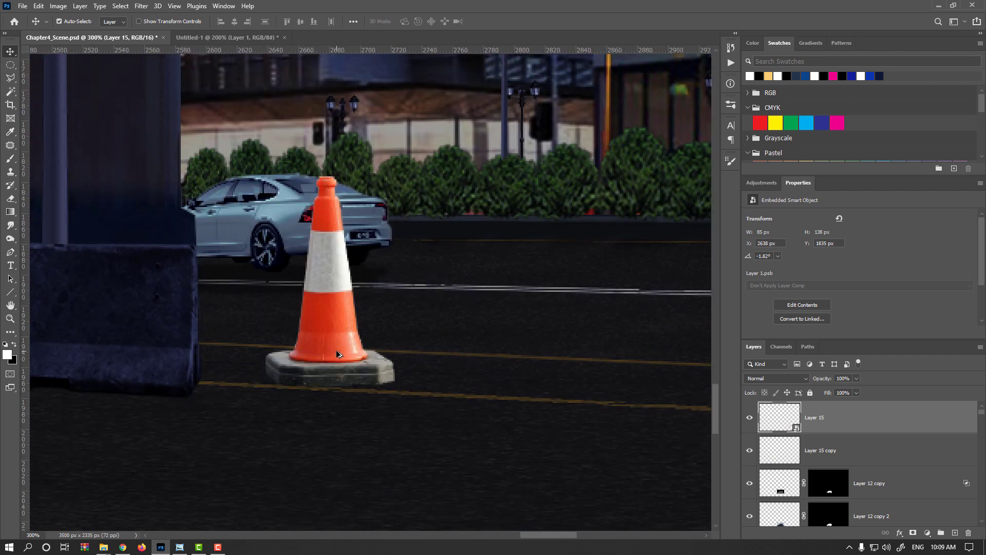
pyautogui.hotkey('ctrl', 't')
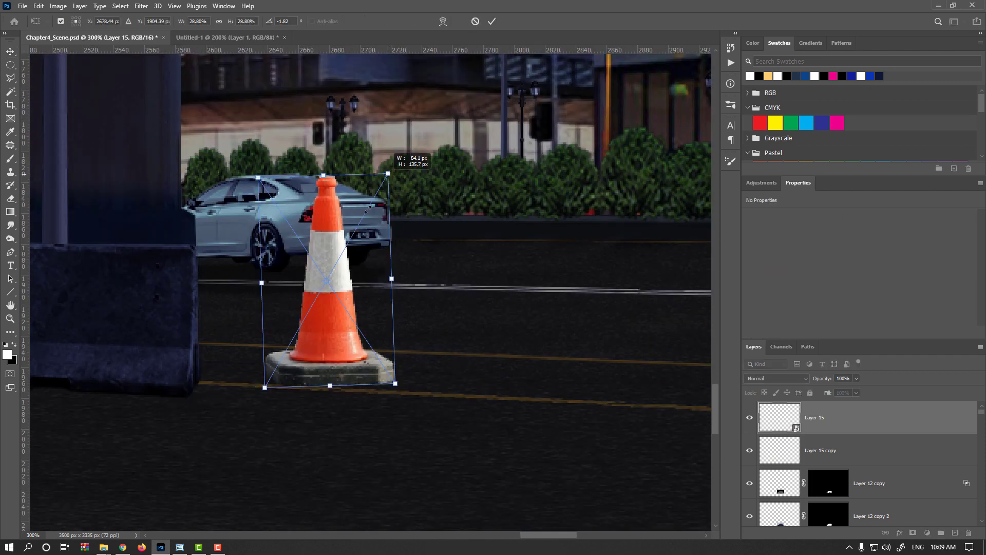
pyautogui.moveTo(388, 174); pyautogui.dragTo(331, 272)
pyautogui.press('Return')
pyautogui.hotkey('ctrl', '+')
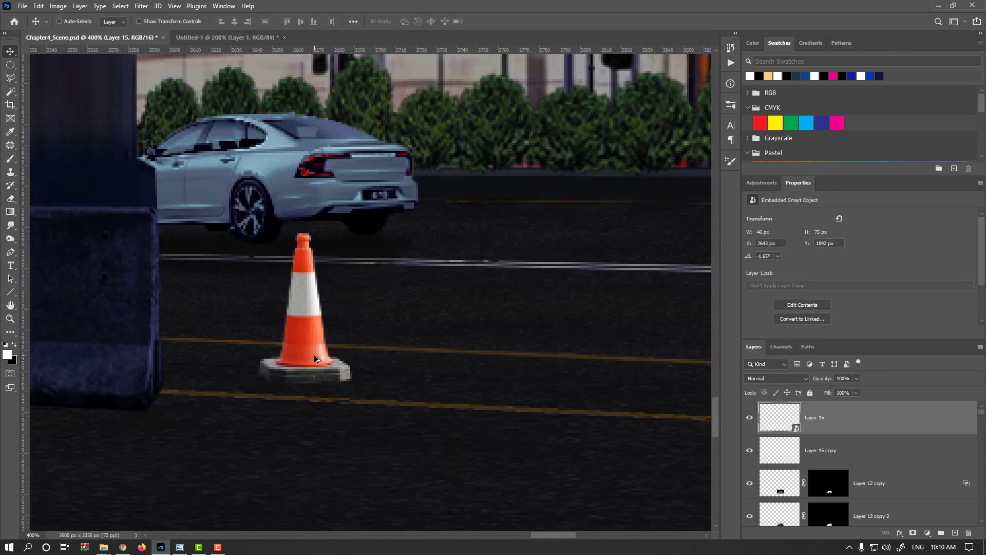
# - Darken the cone with an Exposure adjustment, using gamma correction 0.72 and exposure about -0.82
pyautogui.click(58, 6)
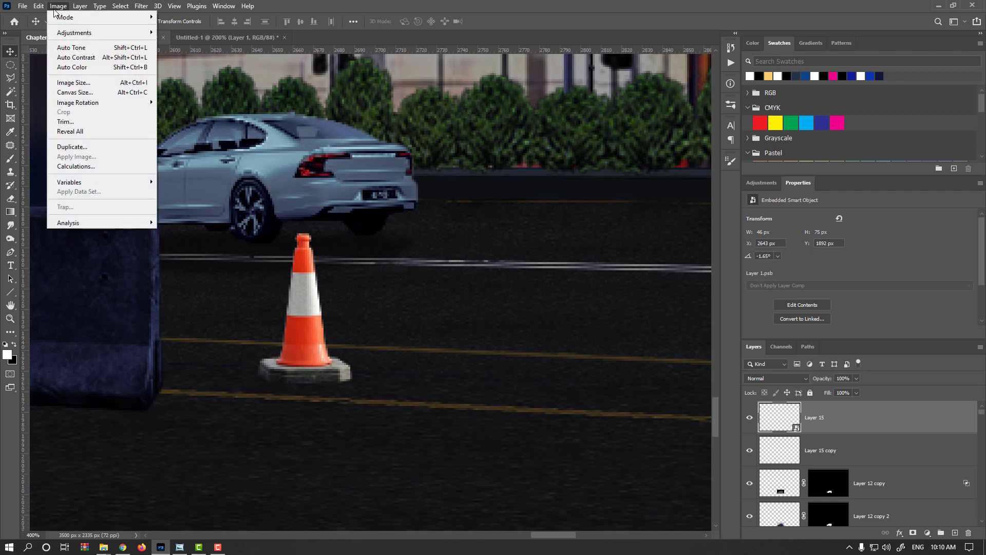
pyautogui.moveTo(77, 33)
pyautogui.click(194, 62)
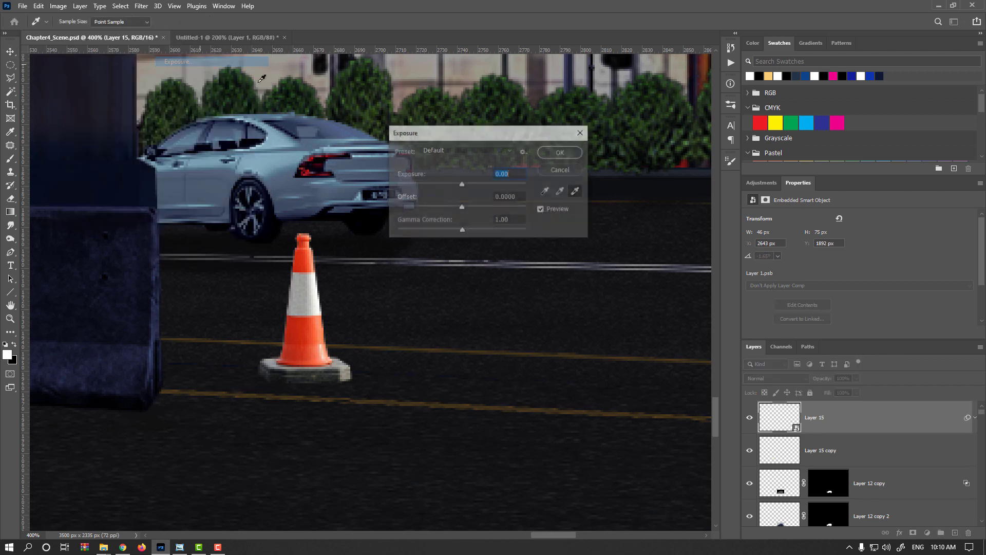
pyautogui.click(470, 230)
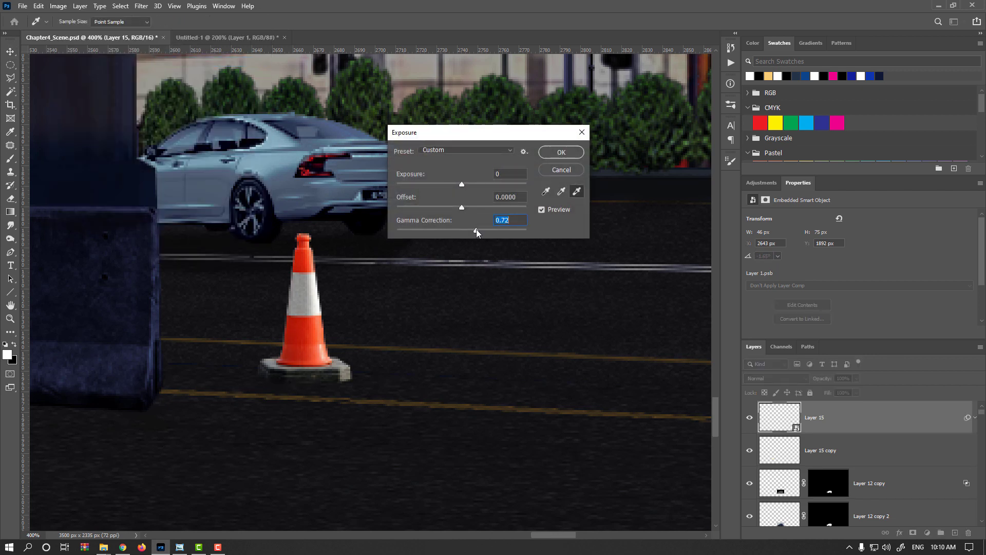
pyautogui.click(455, 183)
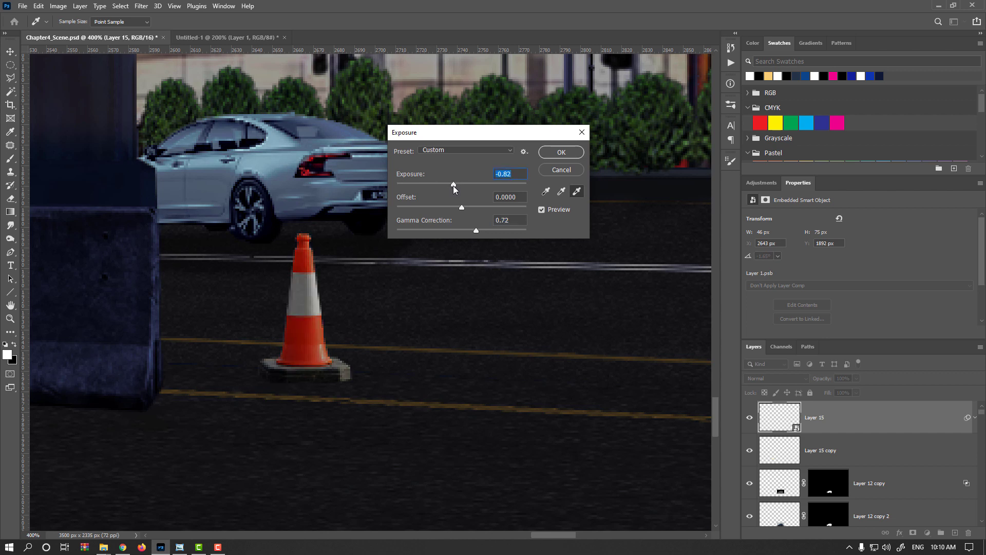
pyautogui.moveTo(453, 185); pyautogui.dragTo(452, 185)
pyautogui.click(561, 152)
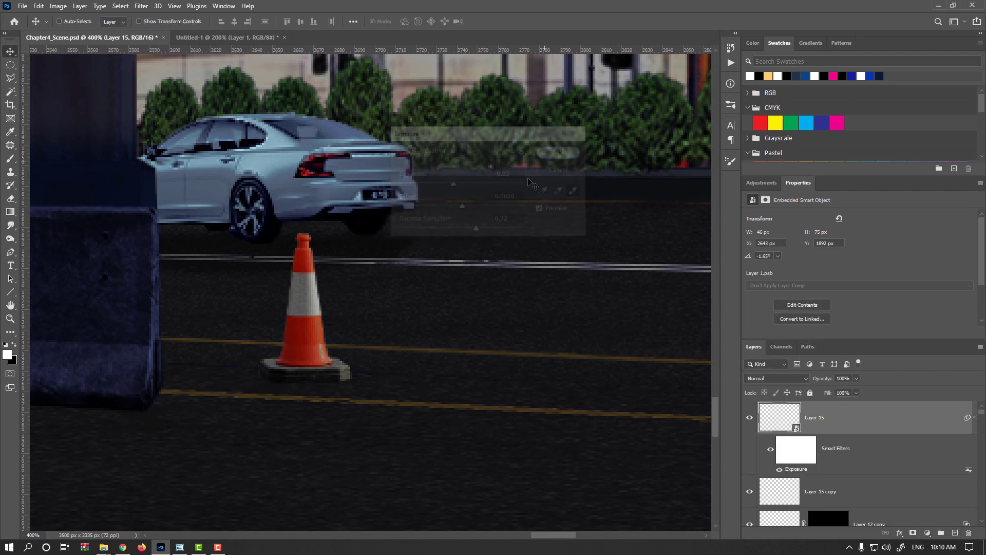
# - Start a Color Balance adjustment on the cone and shift its midtones slightly toward blue
pyautogui.scroll(2, 318, 360)
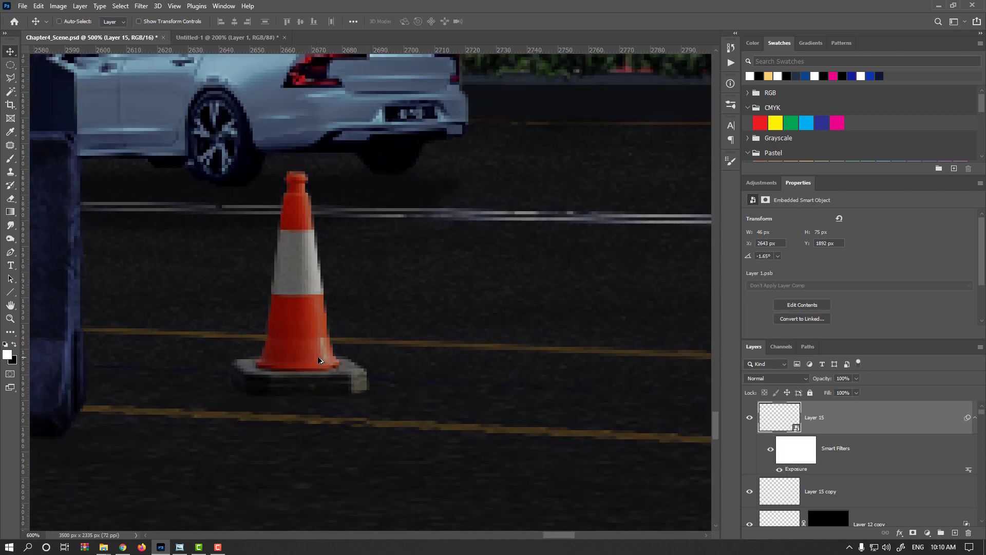
pyautogui.scroll(3, 318, 356)
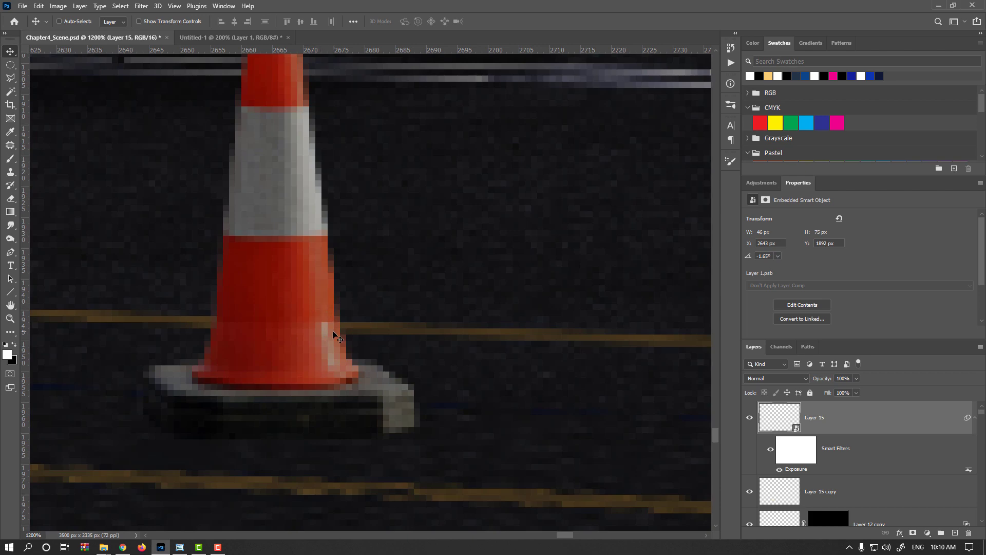
pyautogui.scroll(-10, 329, 331)
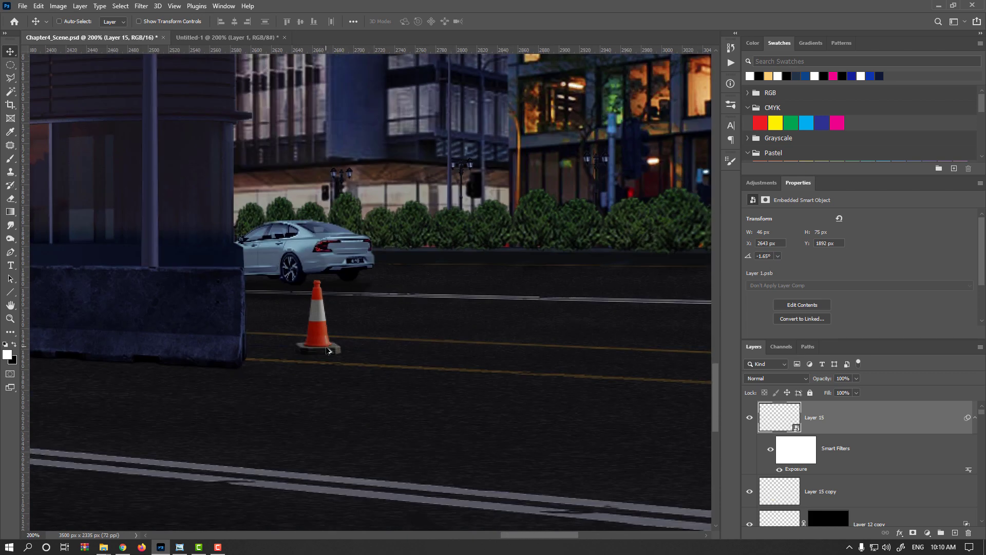
pyautogui.scroll(5, 321, 360)
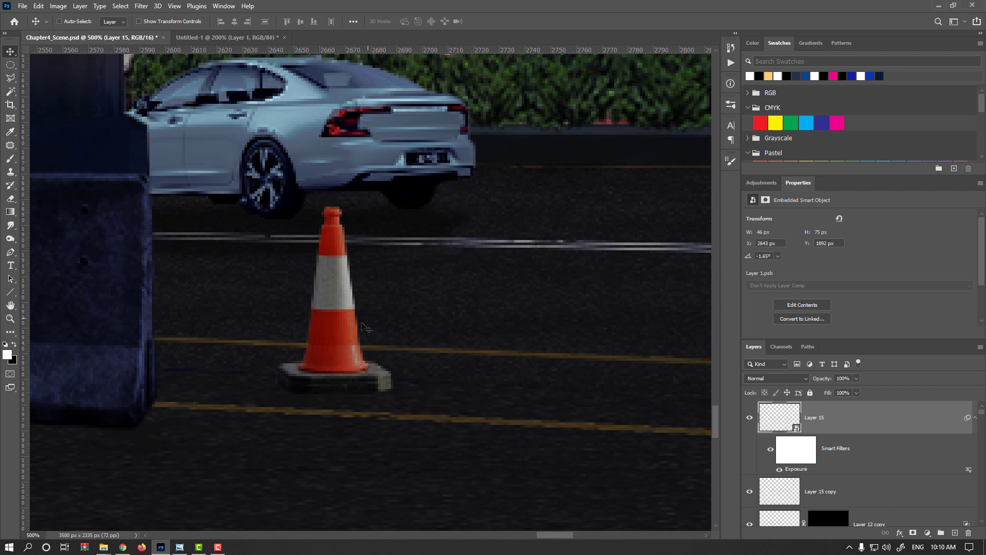
pyautogui.hotkey('ctrl', 'b')
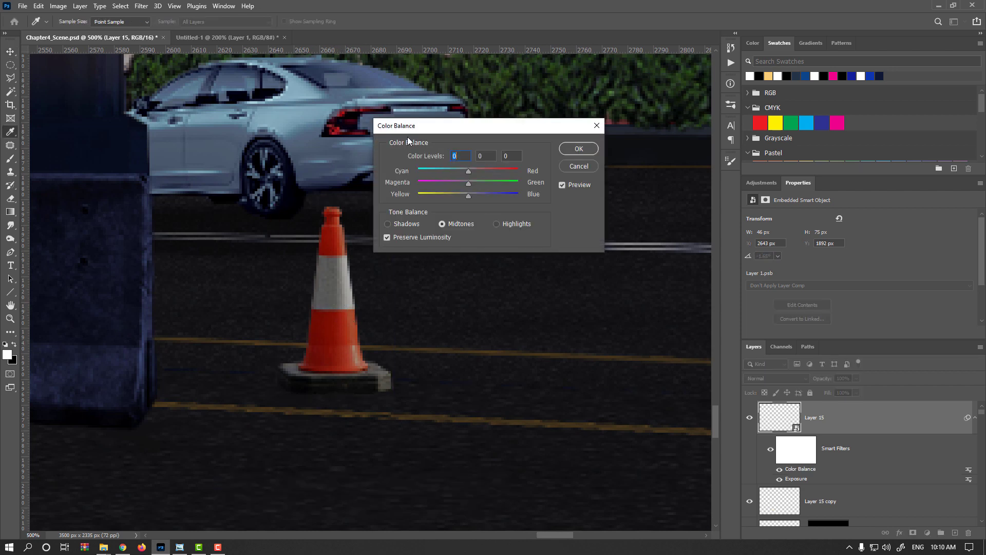
pyautogui.click(471, 195)
pyautogui.click(471, 195)
pyautogui.click(471, 196)
pyautogui.click(472, 197)
# - Shift the cone's highlights slightly toward blue and cyan and its midtones toward magenta, and apply the Color Balance
pyautogui.click(497, 225)
pyautogui.click(470, 196)
pyautogui.click(466, 173)
pyautogui.click(454, 223)
pyautogui.click(465, 184)
pyautogui.click(567, 185)
pyautogui.click(577, 149)
# - Duplicate the cone along the lane, scale the copy to about 47 x 77 px and place it near X 2832, Y 1902 px
pyautogui.scroll(-5, 386, 301)
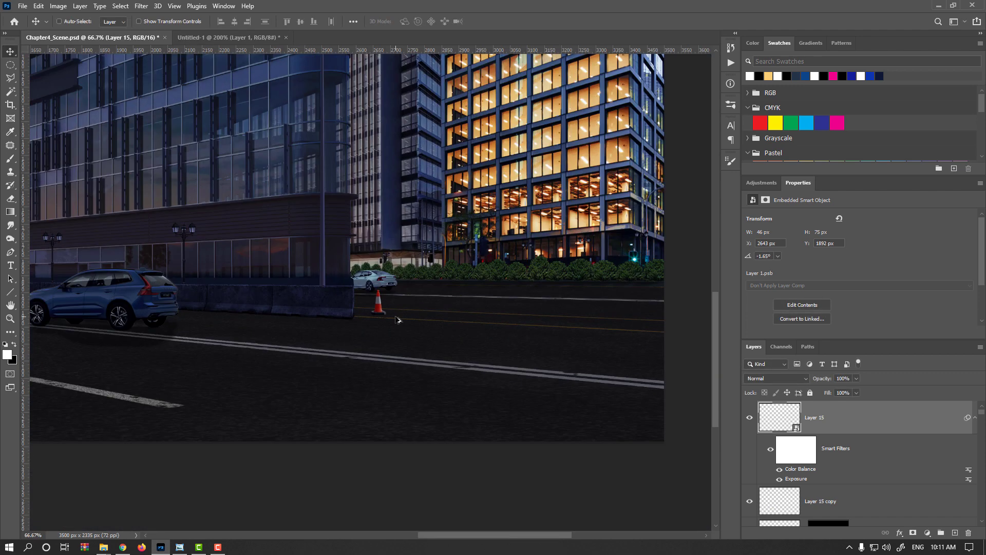
pyautogui.scroll(2, 397, 320)
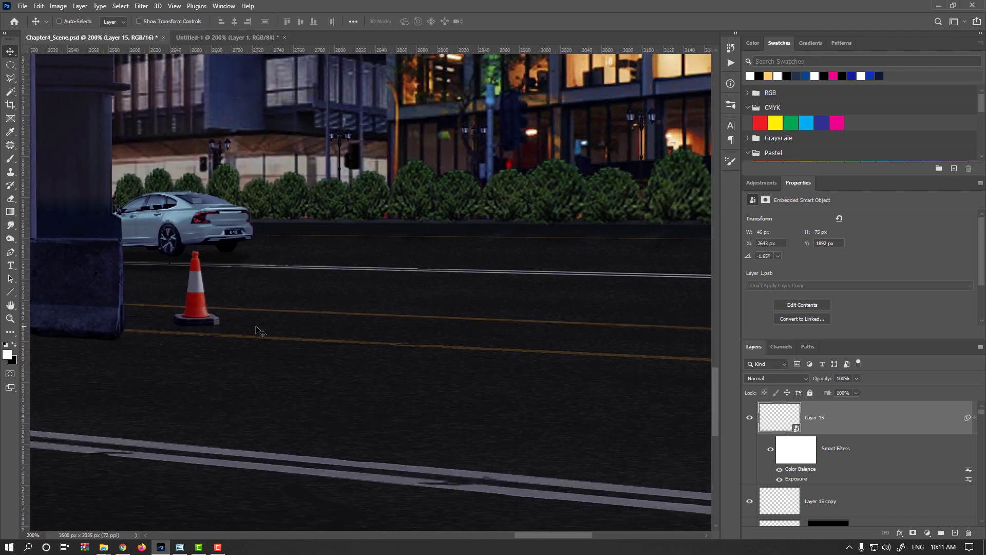
pyautogui.press('alt')
pyautogui.moveTo(208, 321); pyautogui.dragTo(359, 327)
pyautogui.press('Return')
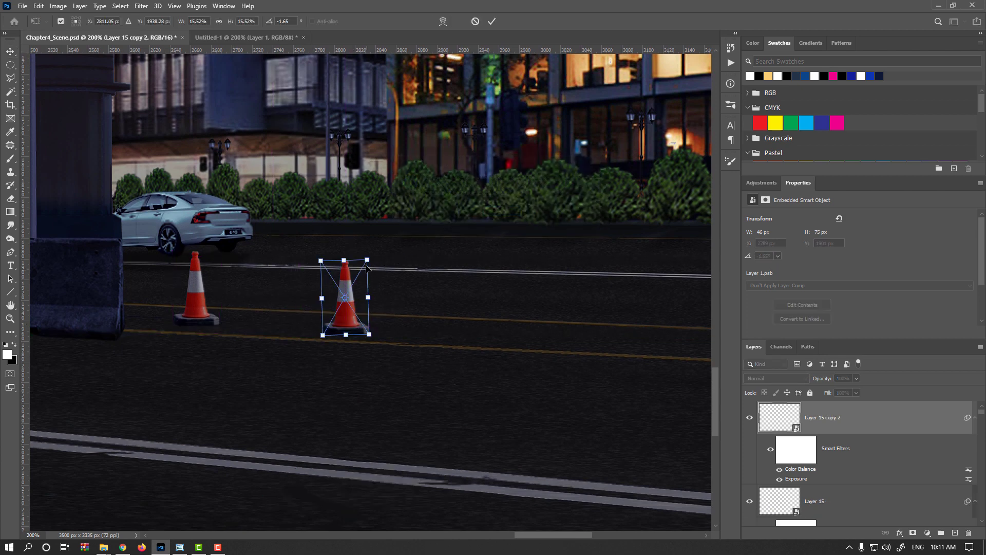
pyautogui.moveTo(369, 260); pyautogui.dragTo(372, 255)
pyautogui.press('Return')
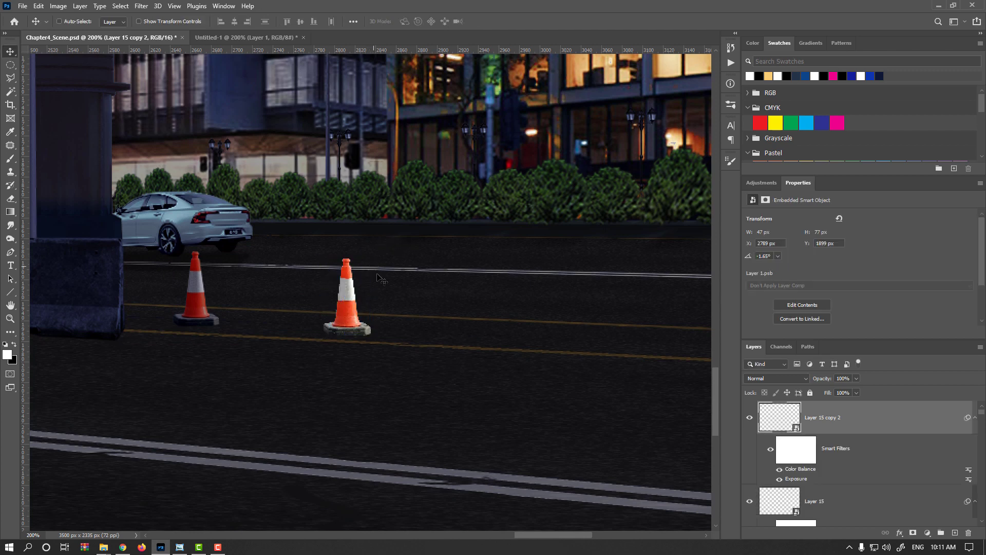
pyautogui.scroll(-3, 380, 298)
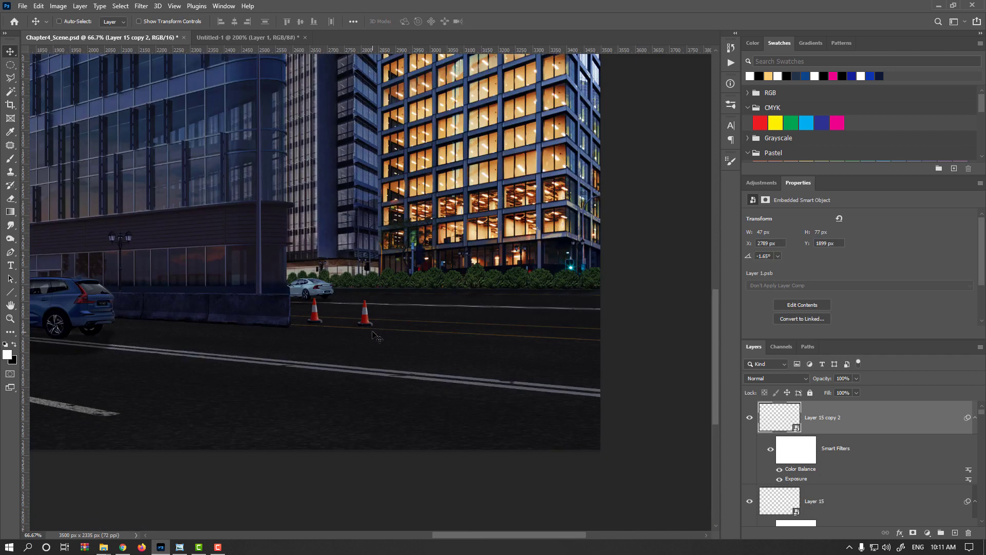
pyautogui.moveTo(368, 325); pyautogui.dragTo(389, 329)
pyautogui.scroll(3, 389, 329)
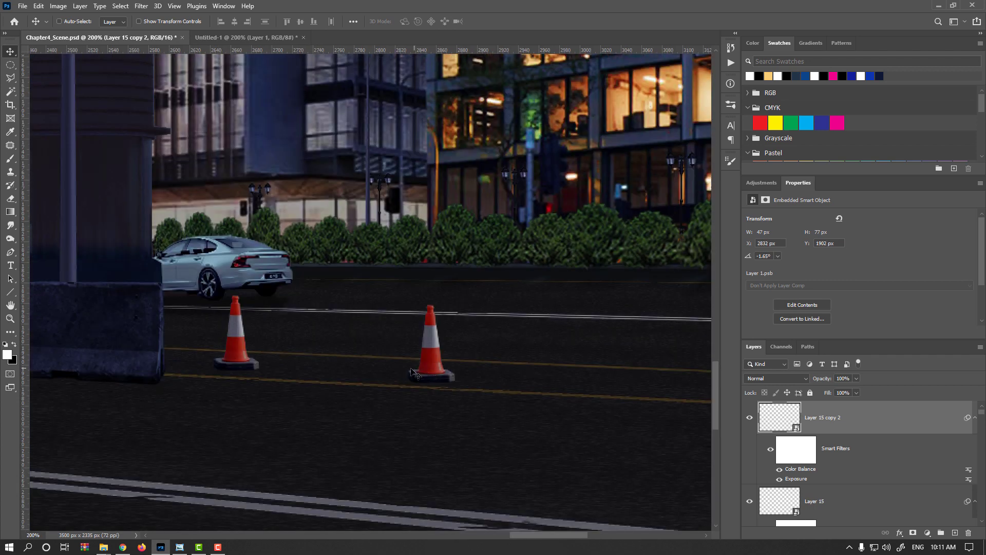
# - Duplicate the second cone farther along the lane near X 3030 px and scale this third cone to about 49 x 80 px
pyautogui.moveTo(302, 407); pyautogui.dragTo(421, 219)
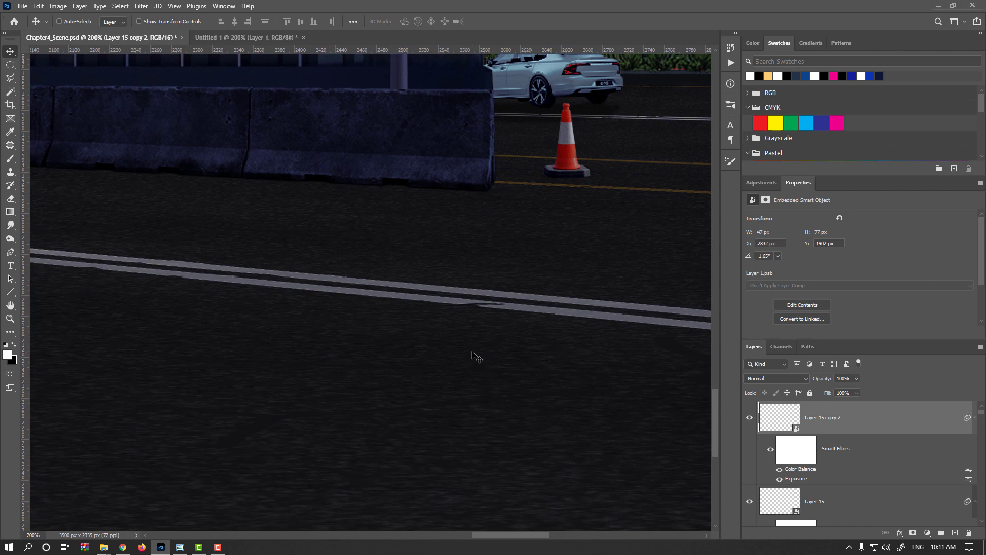
pyautogui.press('alt')
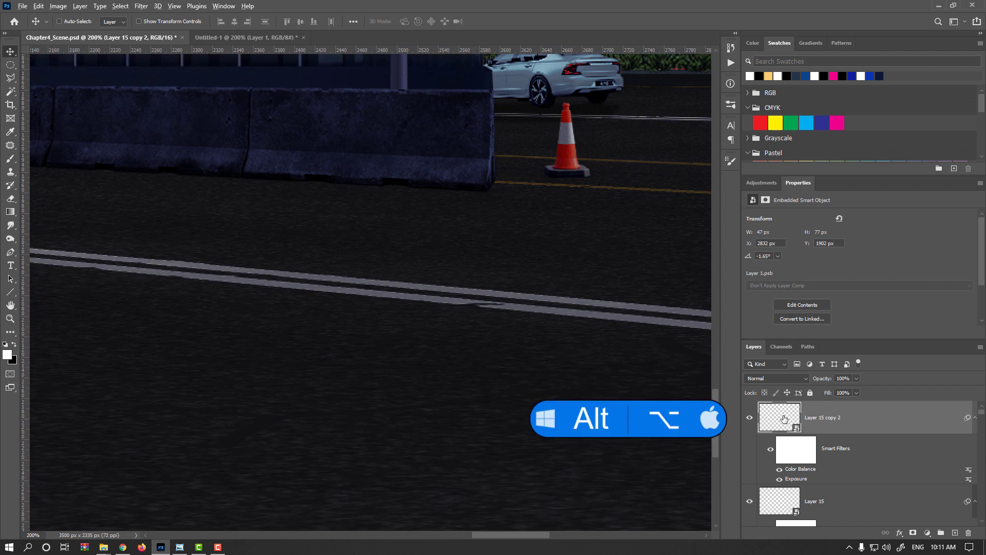
pyautogui.keyDown('alt'); pyautogui.click(777, 422); pyautogui.keyUp('alt')
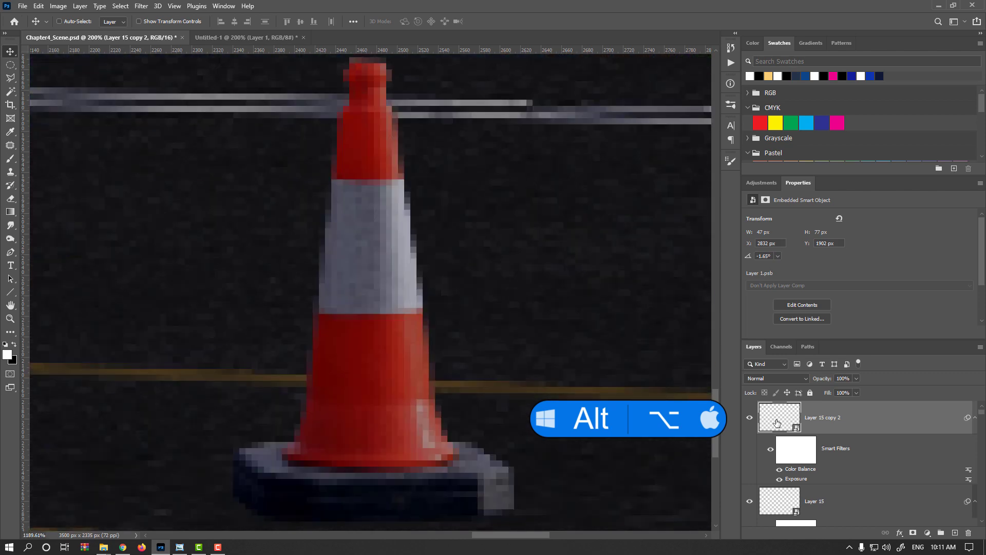
pyautogui.scroll(-10, 457, 335)
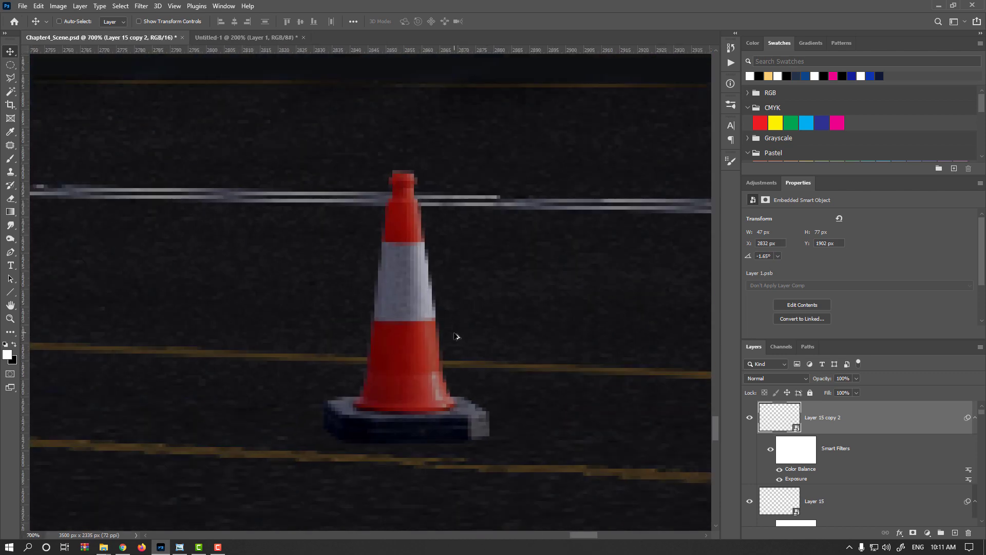
pyautogui.moveTo(459, 364)
pyautogui.mouseDown()
pyautogui.moveTo(354, 372)
pyautogui.moveTo(453, 369)
pyautogui.mouseUp()
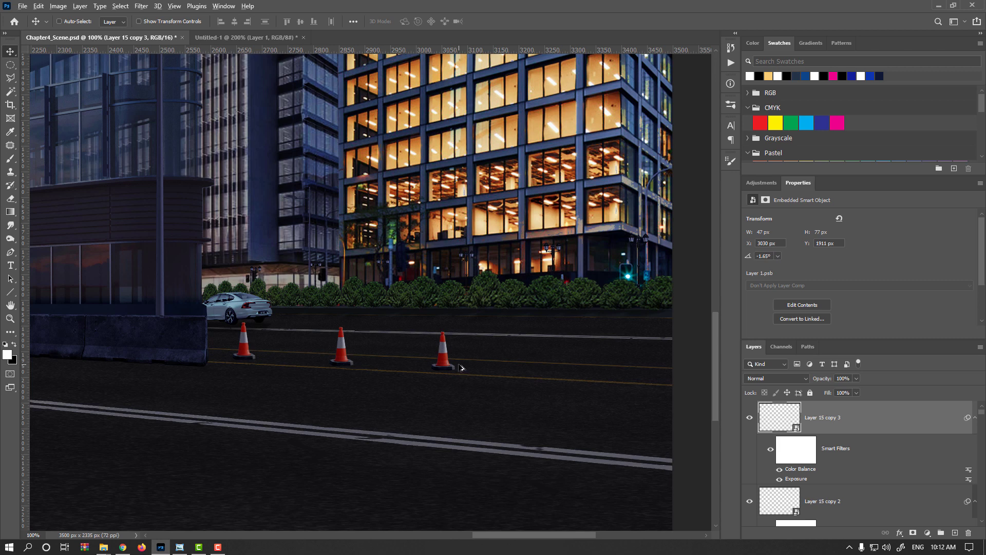
pyautogui.scroll(2, 459, 366)
pyautogui.hotkey('ctrl', 't')
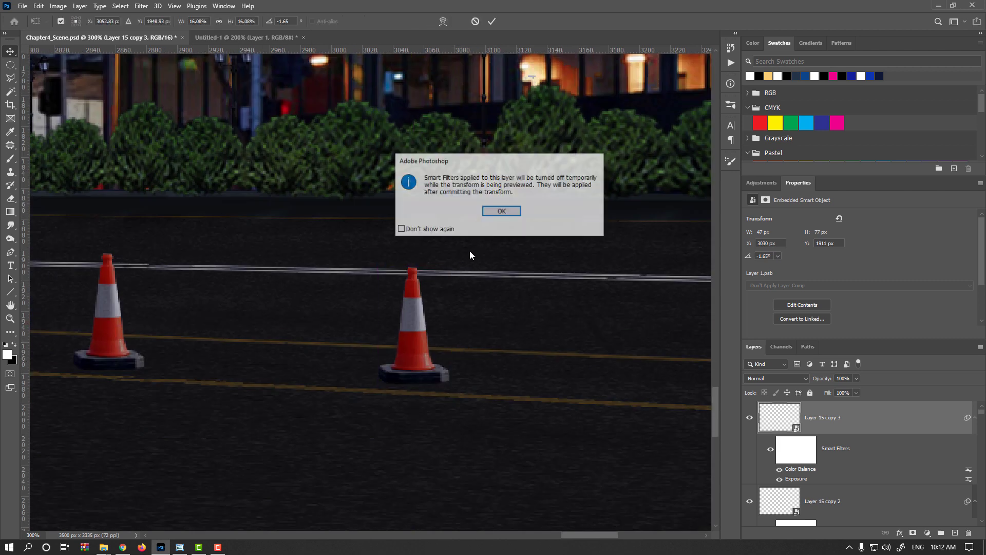
pyautogui.click(488, 211)
pyautogui.moveTo(447, 269); pyautogui.dragTo(456, 264)
pyautogui.press('Return')
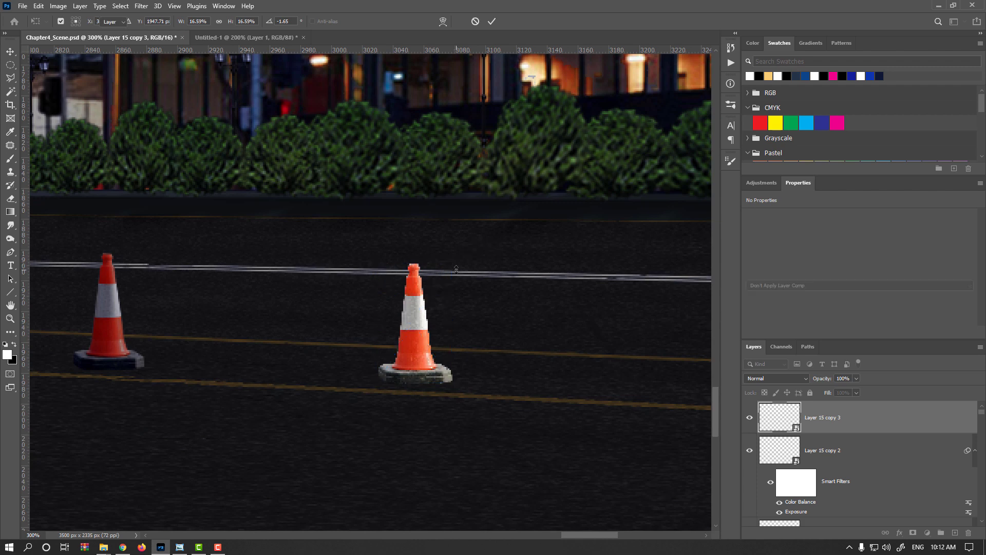
# - Duplicate the third cone farther along the lane near X 3230 px and scale this fourth cone to about 51 x 83 px
pyautogui.scroll(-2, 478, 344)
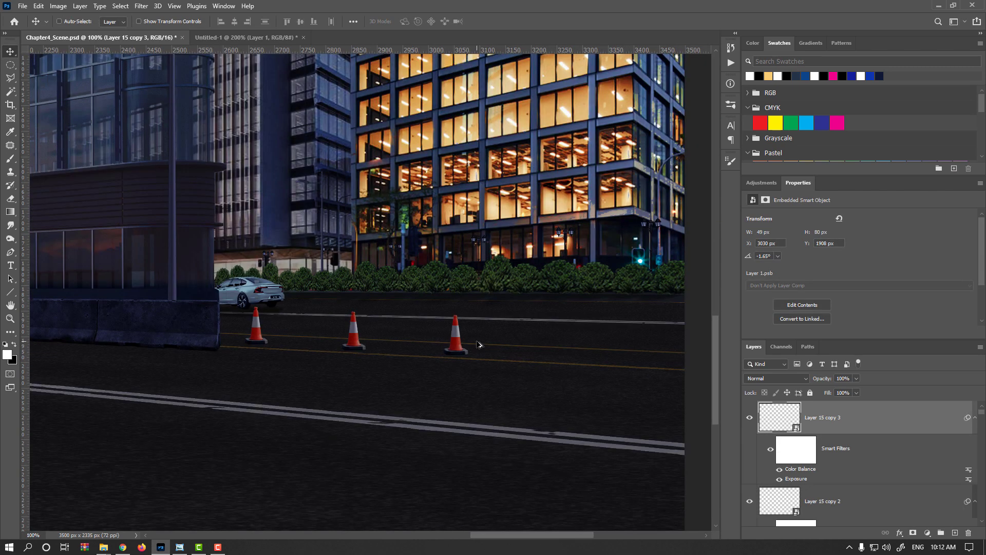
pyautogui.moveTo(466, 356); pyautogui.dragTo(569, 355)
pyautogui.hotkey('ctrl', 't')
pyautogui.press('Return')
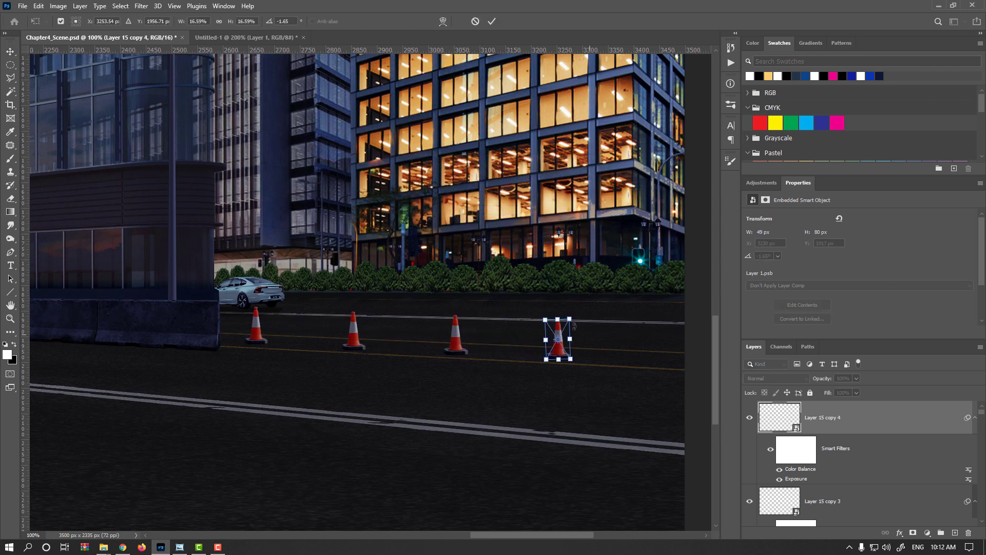
pyautogui.scroll(1, 574, 326)
pyautogui.moveTo(554, 303); pyautogui.dragTo(555, 302)
pyautogui.press('Return')
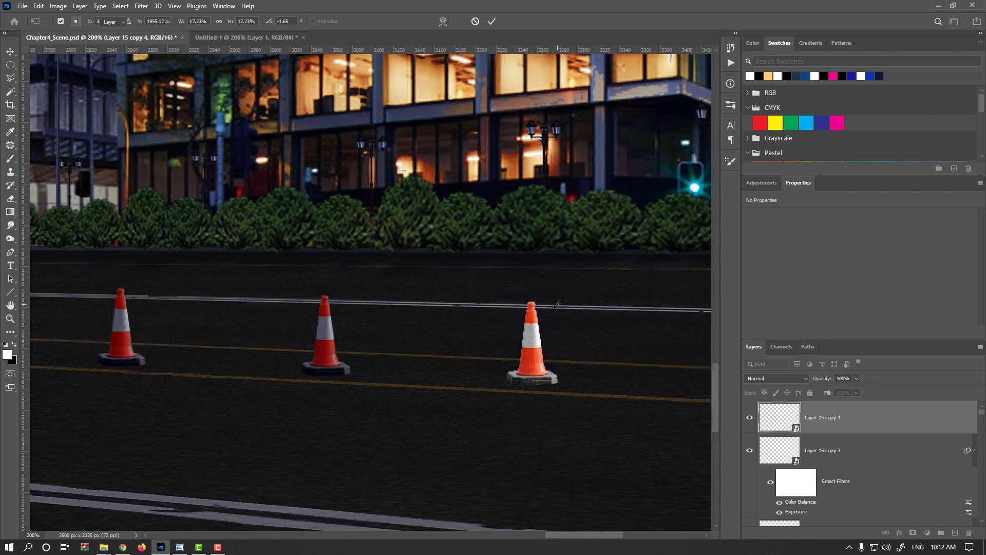
# - Duplicate the fourth cone to the image's right edge near X 3449 px and scale the copy to about 54 x 88 px
pyautogui.moveTo(492, 391); pyautogui.dragTo(244, 379)
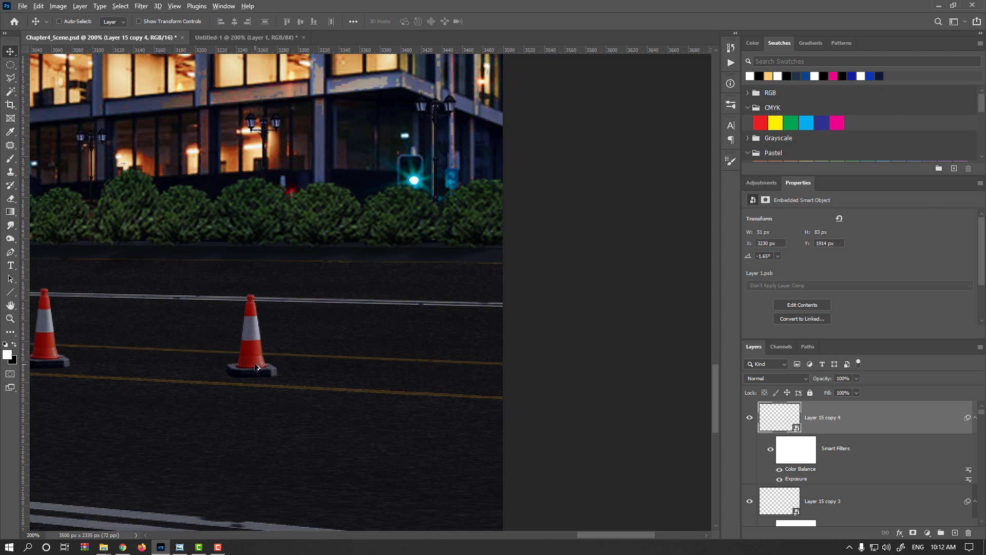
pyautogui.moveTo(255, 367); pyautogui.dragTo(472, 381)
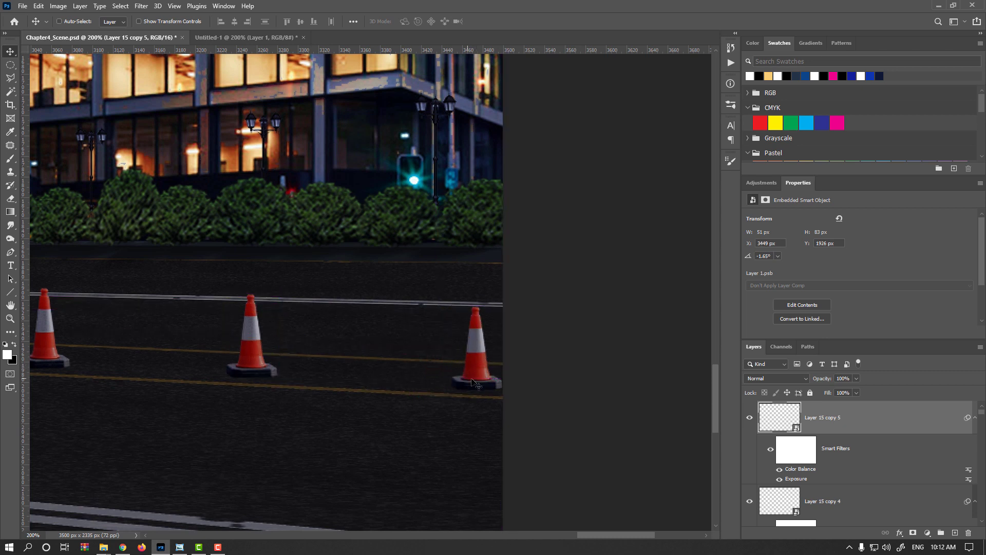
pyautogui.hotkey('ctrl', 't')
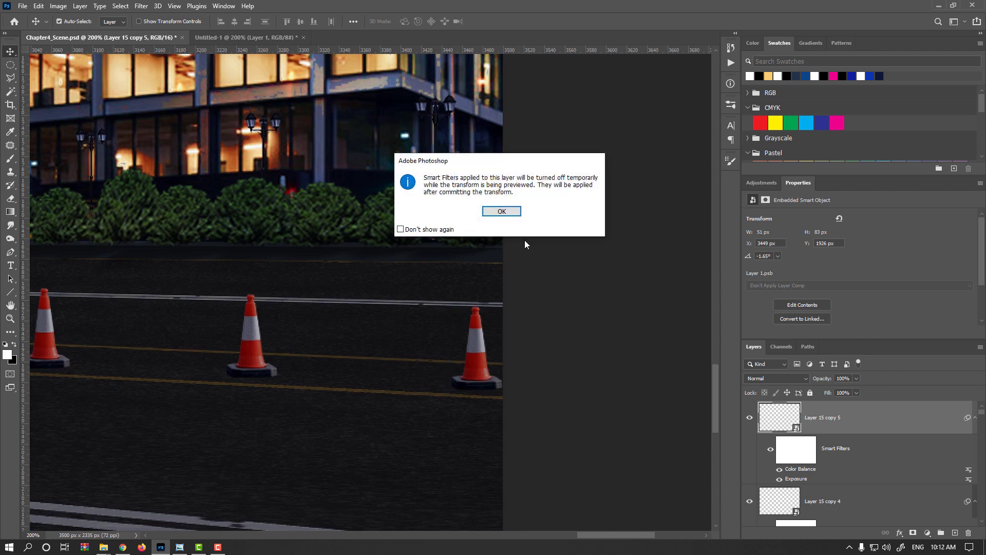
pyautogui.press('Return')
pyautogui.moveTo(501, 305); pyautogui.dragTo(504, 300)
pyautogui.press('Return')
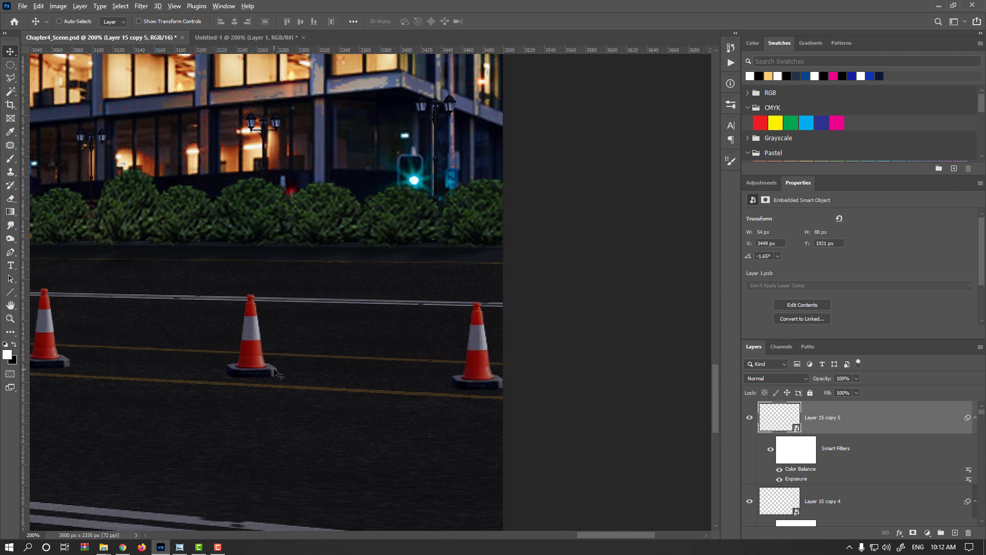
pyautogui.scroll(-3, 277, 375)
pyautogui.moveTo(277, 386); pyautogui.dragTo(542, 375)
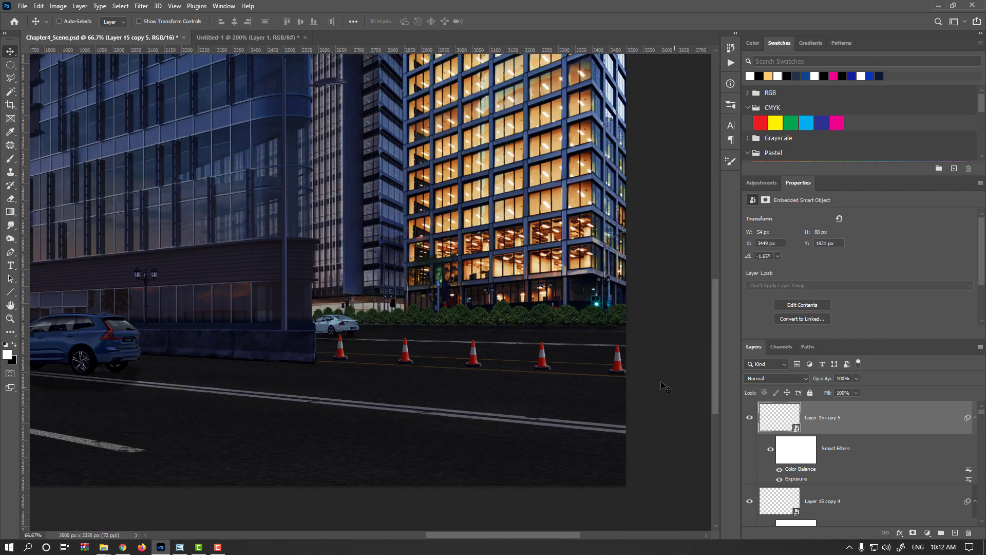
# - Select all five cones and scale them down together about their common centre, bringing the rightmost cone to about 47 x 76 px
pyautogui.click(749, 418)
pyautogui.click(749, 418)
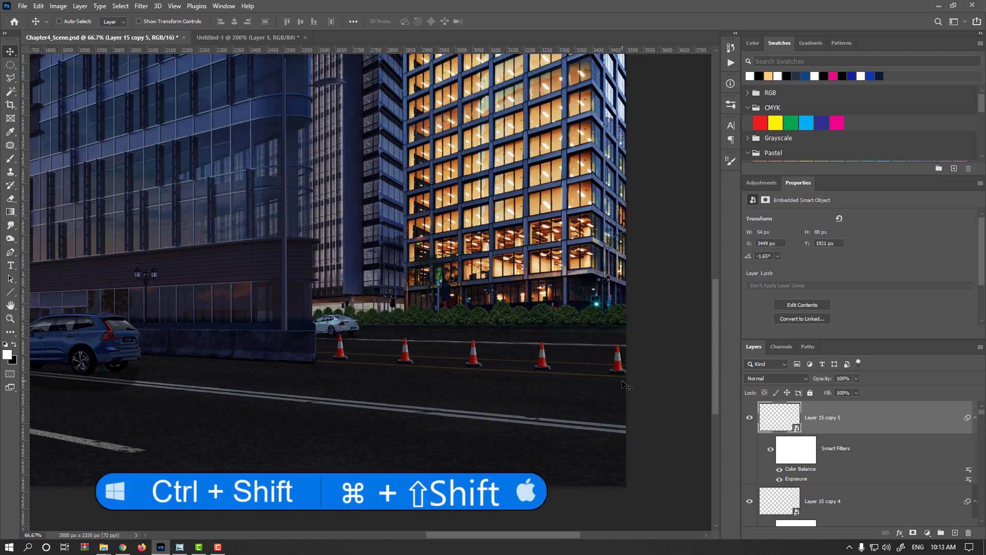
pyautogui.keyDown('ctrl'); pyautogui.keyDown('shift'); pyautogui.click(544, 364); pyautogui.keyUp('shift'); pyautogui.keyUp('ctrl')
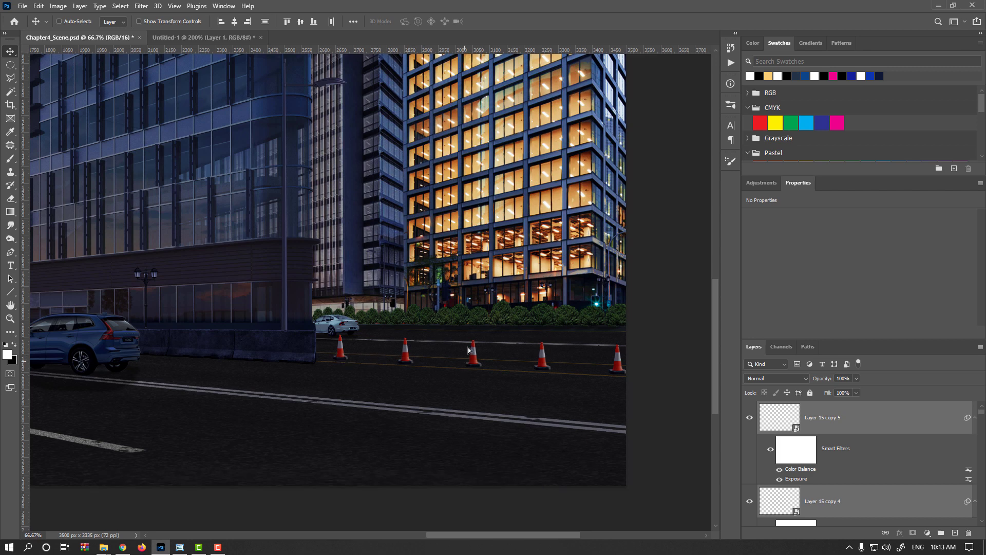
pyautogui.moveTo(469, 339); pyautogui.dragTo(470, 339)
pyautogui.hotkey('ctrl', 'z')
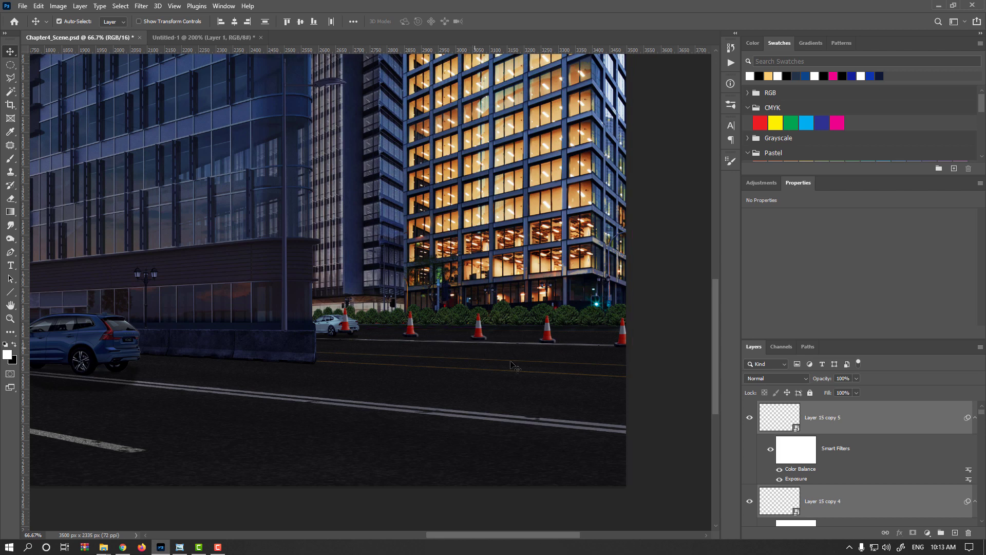
pyautogui.hotkey('ctrl', 't')
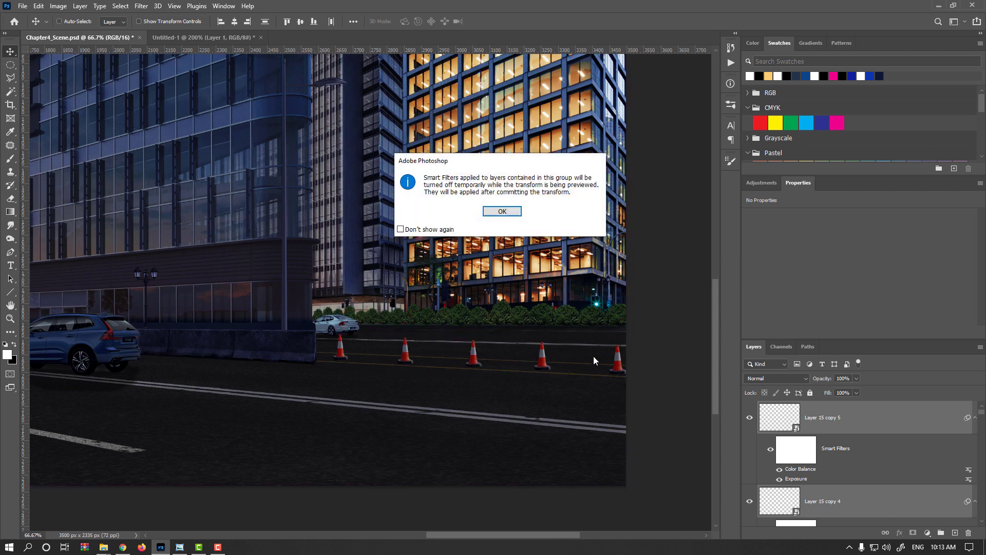
pyautogui.press('Return')
pyautogui.scroll(1, 612, 363)
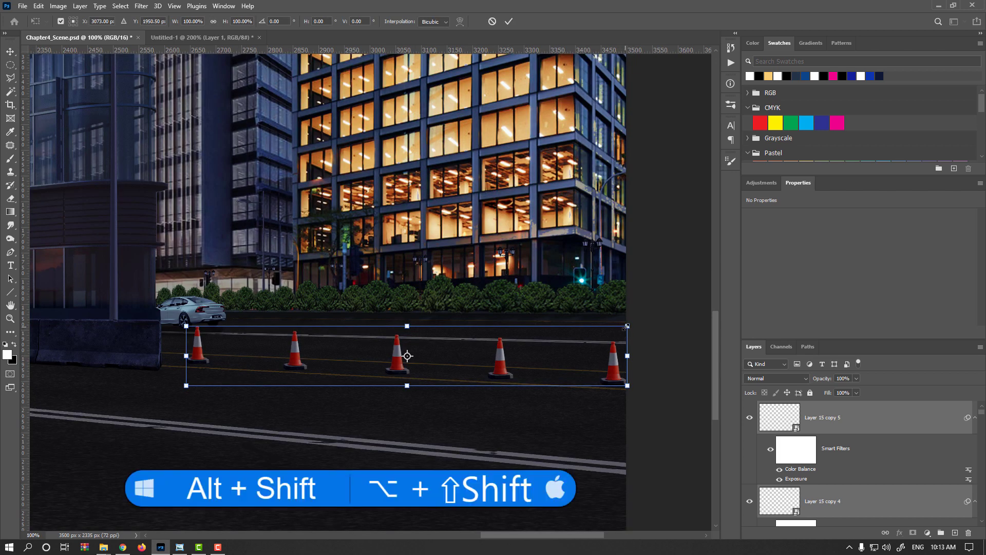
pyautogui.moveTo(627, 326); pyautogui.dragTo(599, 330)
pyautogui.press('Return')
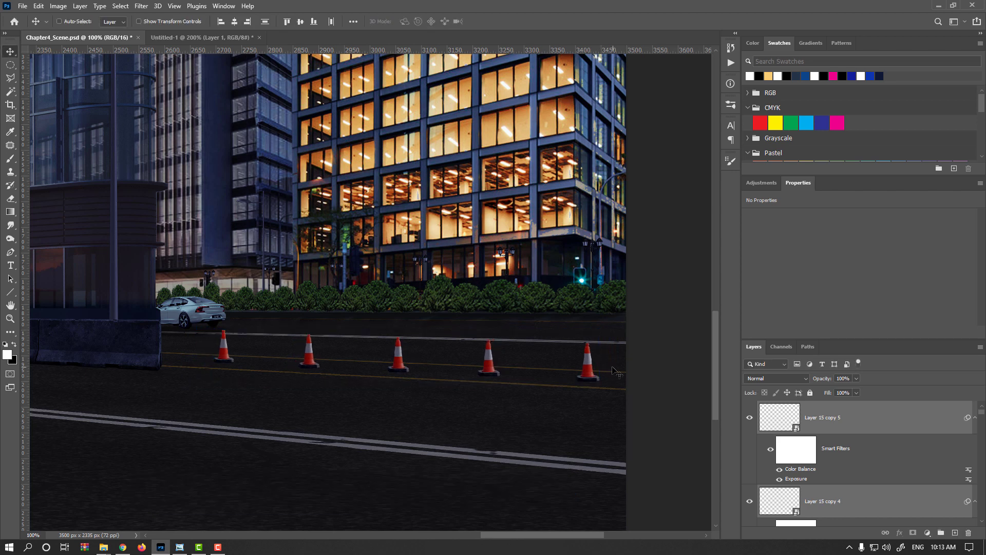
# - Reposition the rightmost cone near X 3430, Y 1929 px and the first cone beside the barrier near X 2658, Y 1902 px
pyautogui.moveTo(583, 387); pyautogui.dragTo(599, 389)
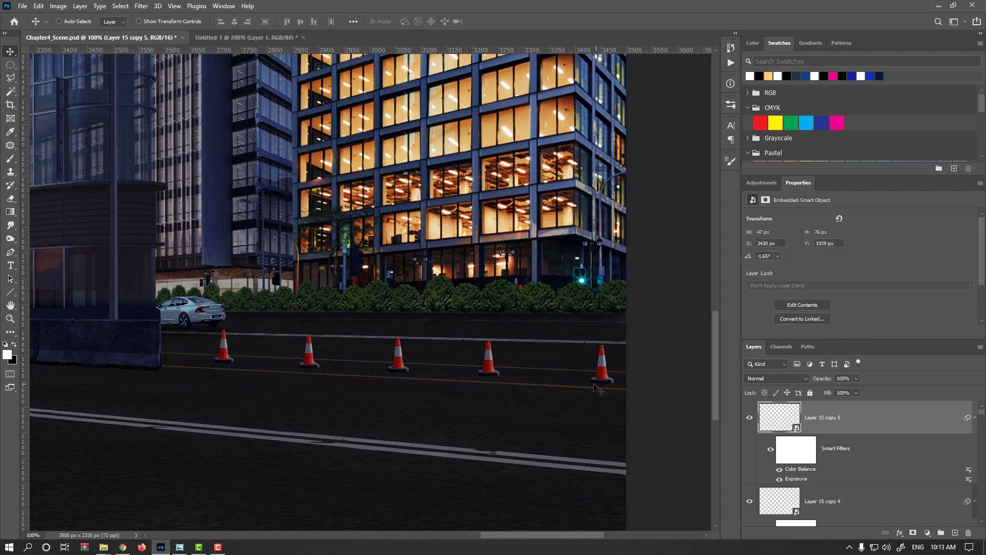
pyautogui.press('Up')
pyautogui.moveTo(163, 354); pyautogui.dragTo(166, 354)
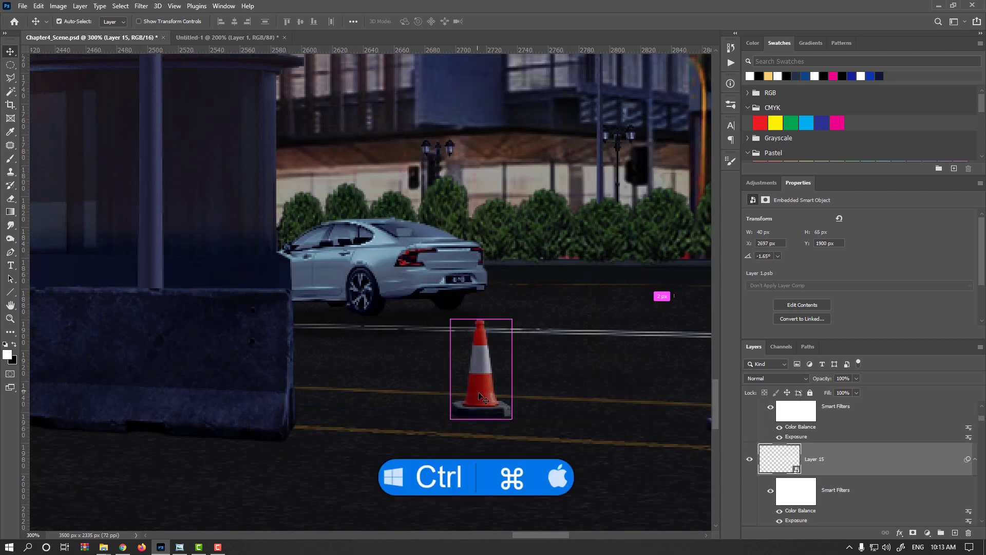
pyautogui.moveTo(494, 400); pyautogui.dragTo(435, 403)
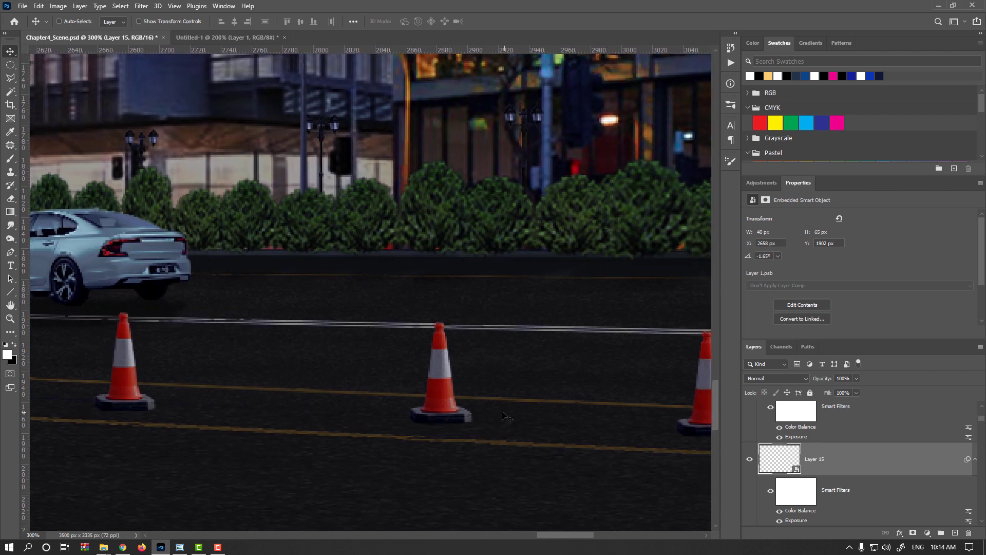
# - Reposition the second cone near X 2831, Y 1909 px and the middle cone near X 3041, Y 1911 px
pyautogui.keyDown('ctrl'); pyautogui.click(445, 415); pyautogui.keyUp('ctrl')
pyautogui.moveTo(444, 415); pyautogui.dragTo(397, 415)
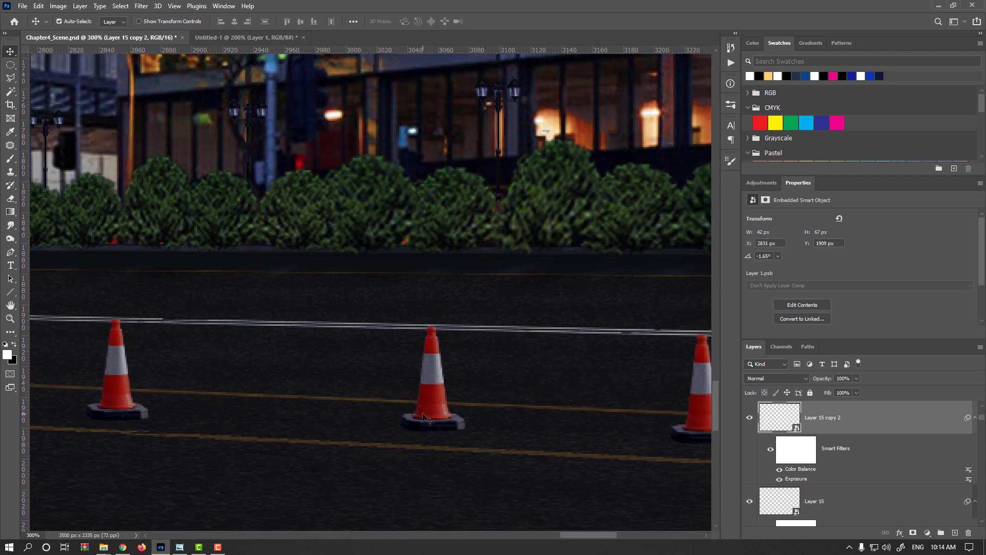
pyautogui.keyDown('ctrl'); pyautogui.click(431, 417); pyautogui.keyUp('ctrl')
pyautogui.moveTo(431, 417); pyautogui.dragTo(444, 409)
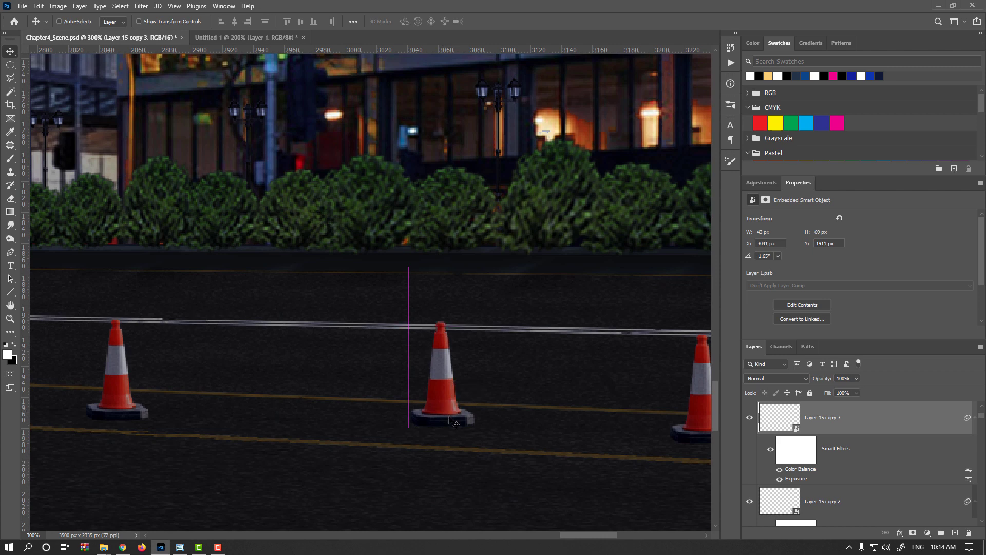
# - Even out the row by moving the rightmost cone to about X 3423, Y 1934 px and the middle cone to about Y 1914 px
pyautogui.scroll(-2, 450, 421)
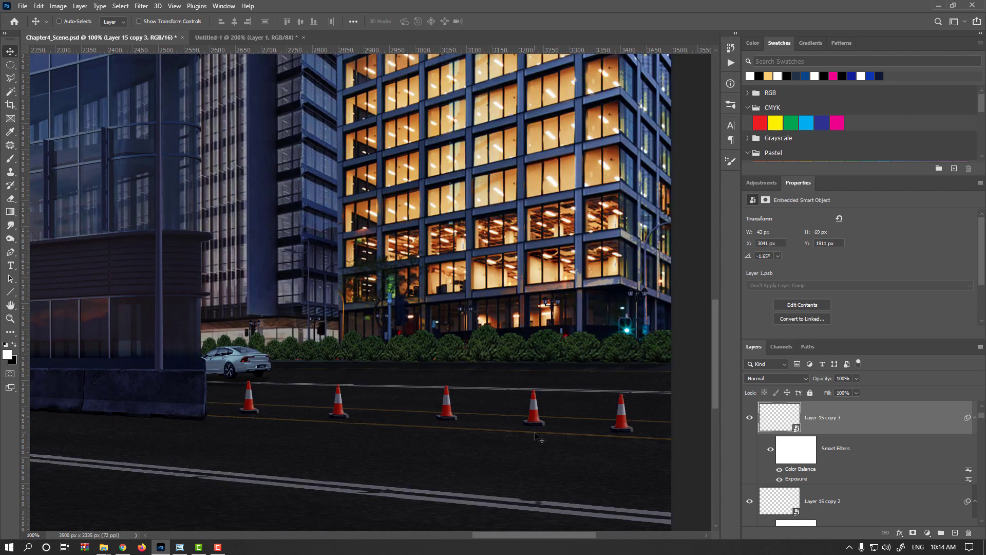
pyautogui.keyDown('ctrl'); pyautogui.click(627, 429); pyautogui.keyUp('ctrl')
pyautogui.moveTo(631, 429); pyautogui.dragTo(671, 433)
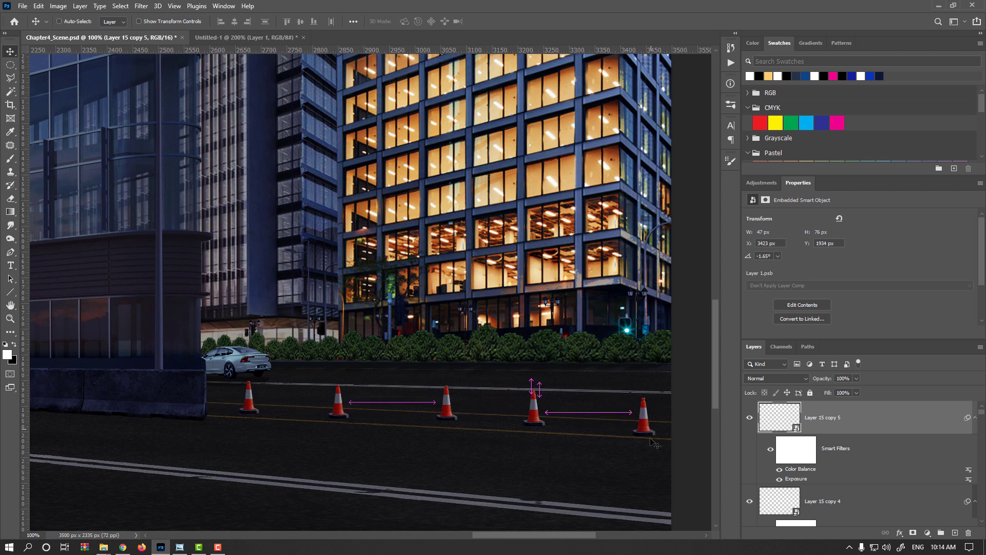
pyautogui.keyDown('ctrl'); pyautogui.click(535, 411); pyautogui.keyUp('ctrl')
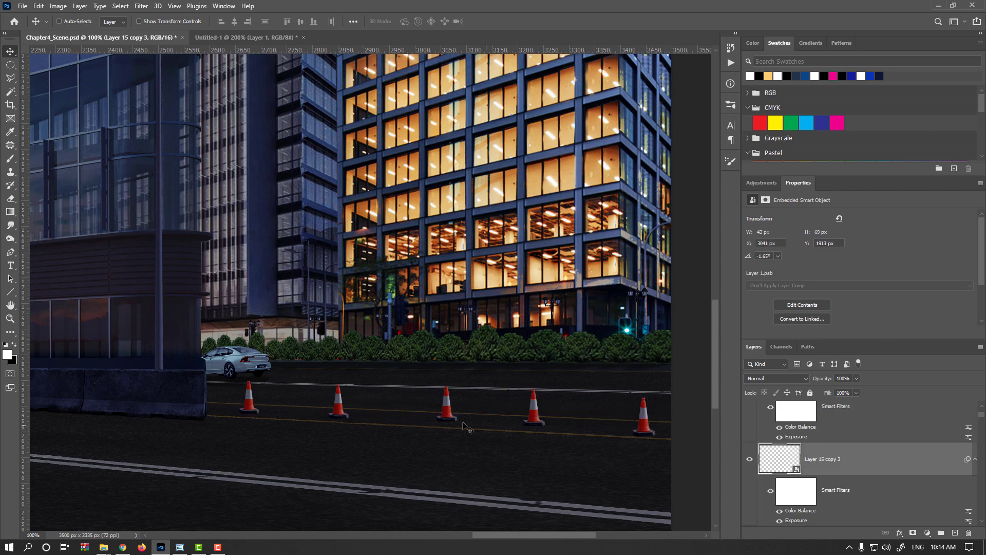
pyautogui.scroll(1, 463, 422)
pyautogui.moveTo(434, 403); pyautogui.dragTo(434, 404)
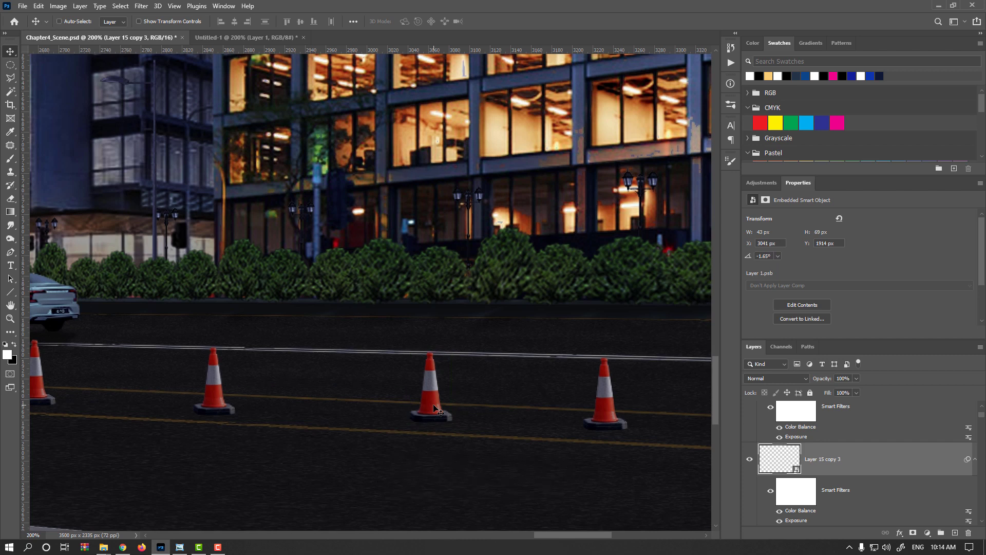
# - Darken the middle cone slightly with a Curves adjustment, mapping RGB input 138 to output 126
pyautogui.hotkey('ctrl', 'm')
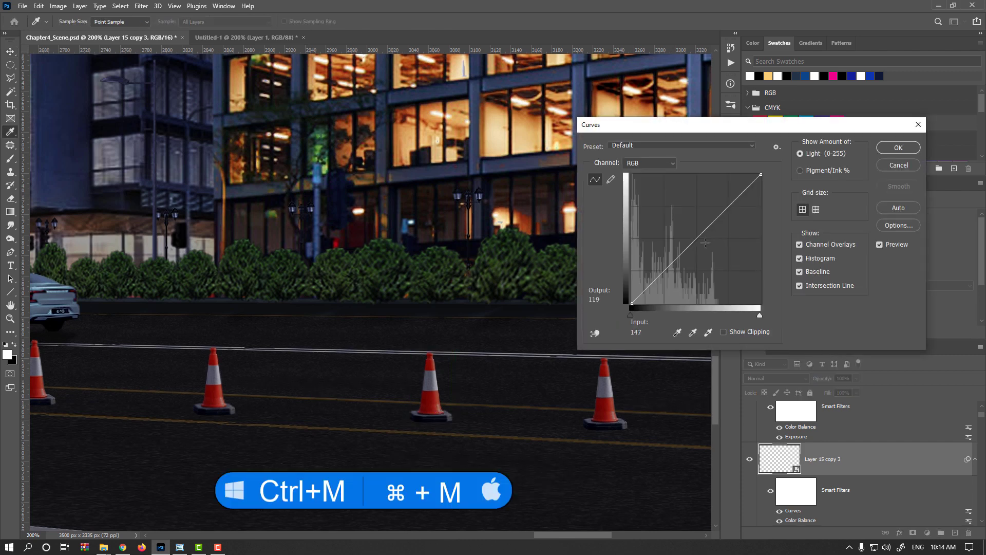
pyautogui.click(702, 239)
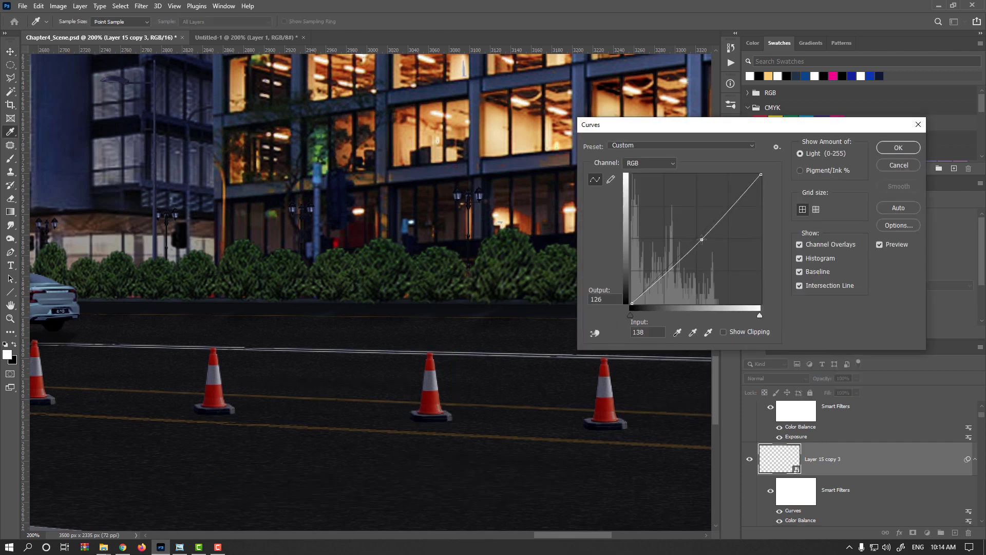
pyautogui.press('Return')
pyautogui.scroll(1, 442, 402)
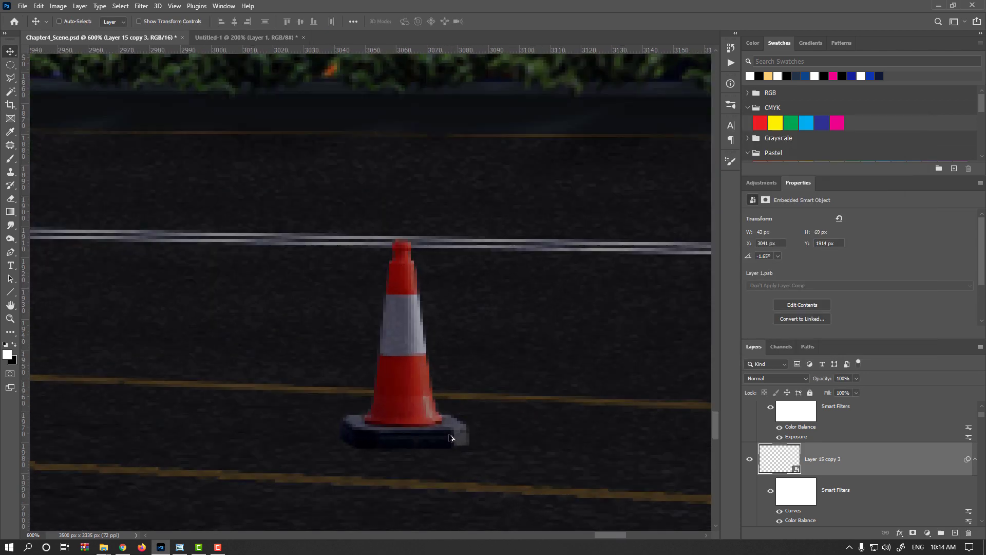
pyautogui.scroll(3, 446, 402)
pyautogui.scroll(2, 443, 437)
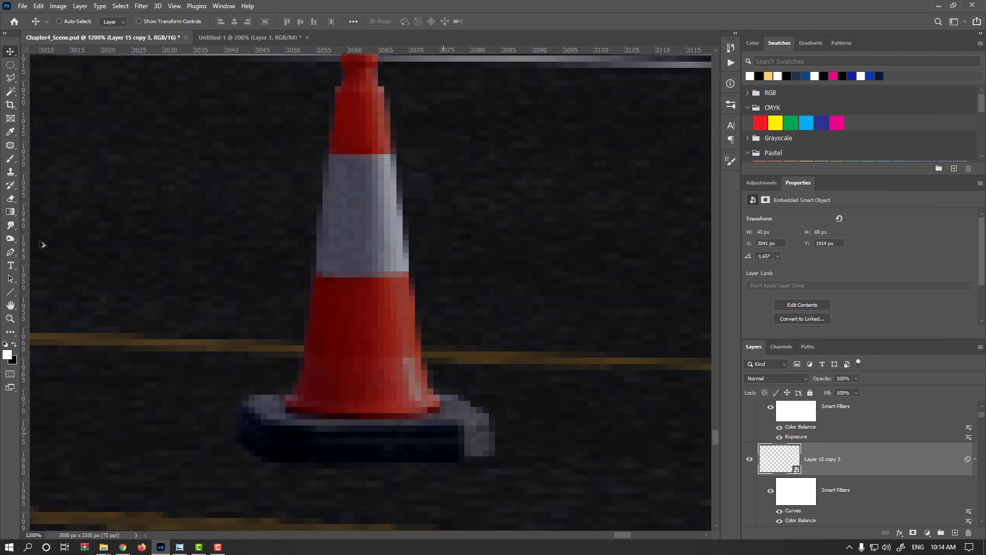
pyautogui.click(10, 239)
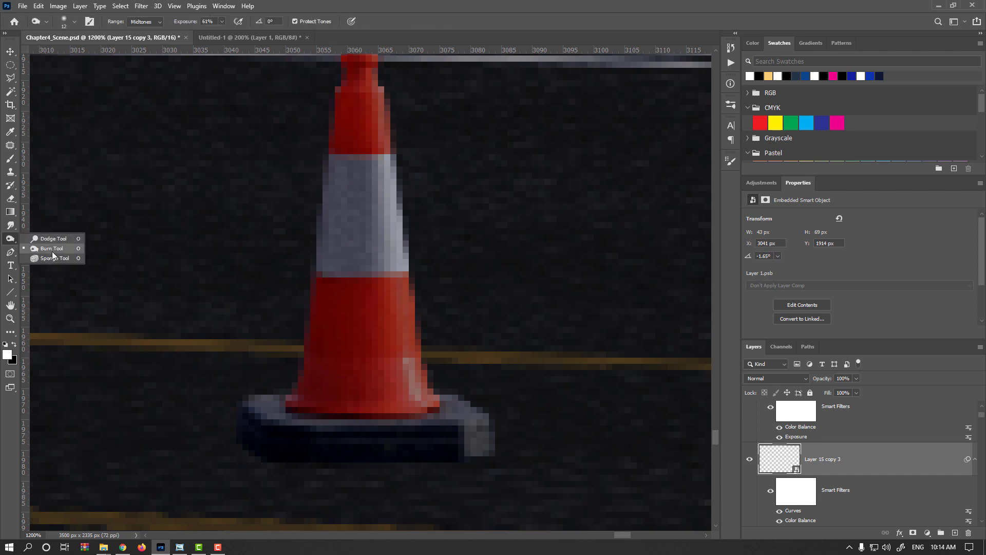
pyautogui.click(52, 249)
pyautogui.press('v')
pyautogui.scroll(-1, 396, 359)
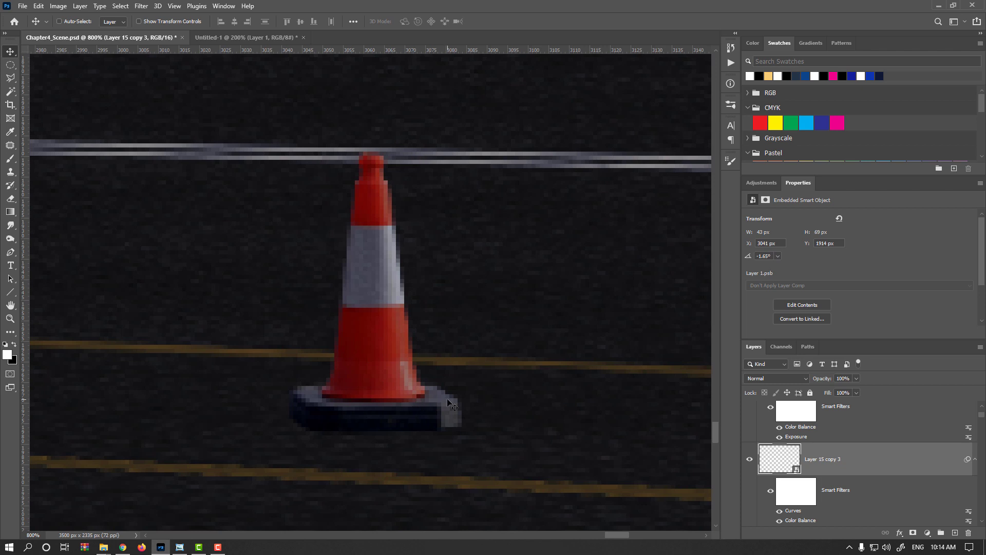
# - Add a new layer above the middle cone and paint soft black shading over it with a 28 px brush at 5% flow
pyautogui.click(955, 533)
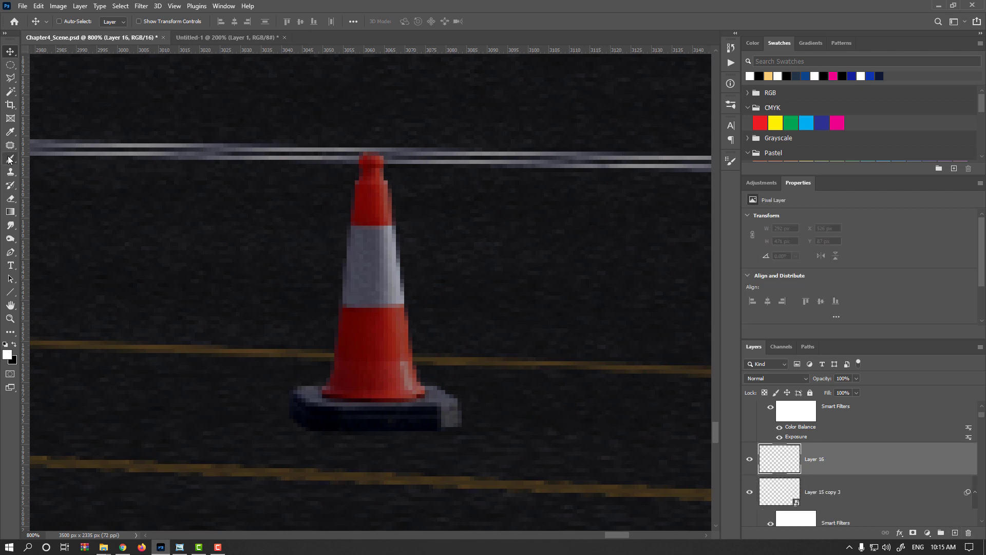
pyautogui.click(10, 160)
pyautogui.click(15, 343)
pyautogui.keyDown('alt'); pyautogui.rightClick(459, 373); pyautogui.keyUp('alt')
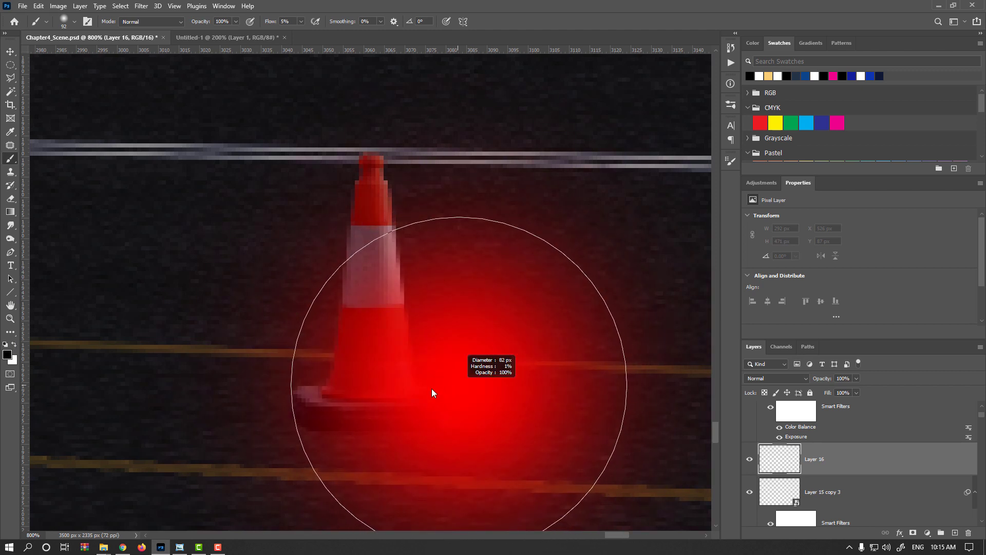
pyautogui.moveTo(432, 393); pyautogui.dragTo(329, 413)
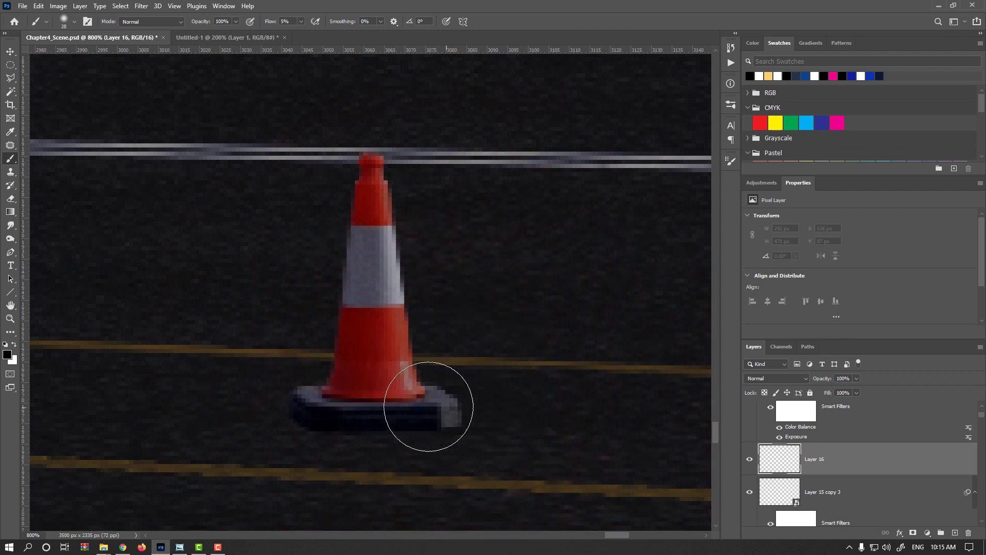
pyautogui.moveTo(429, 406)
pyautogui.mouseDown()
pyautogui.moveTo(447, 403)
pyautogui.moveTo(418, 368)
pyautogui.moveTo(395, 287)
pyautogui.moveTo(402, 276)
pyautogui.mouseUp()
pyautogui.moveTo(331, 386)
pyautogui.mouseDown()
pyautogui.moveTo(365, 402)
pyautogui.moveTo(359, 426)
pyautogui.moveTo(453, 408)
pyautogui.moveTo(352, 380)
pyautogui.moveTo(377, 169)
pyautogui.mouseUp()
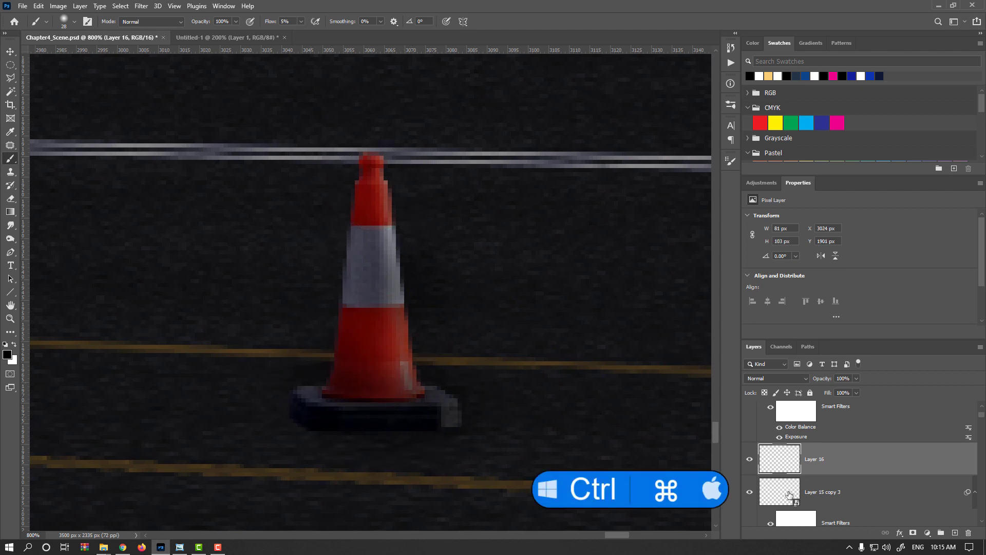
# - Mask the black shading layer to the middle cone's outline, using that cone layer's pixels as the selection
pyautogui.keyDown('ctrl'); pyautogui.click(790, 493); pyautogui.keyUp('ctrl')
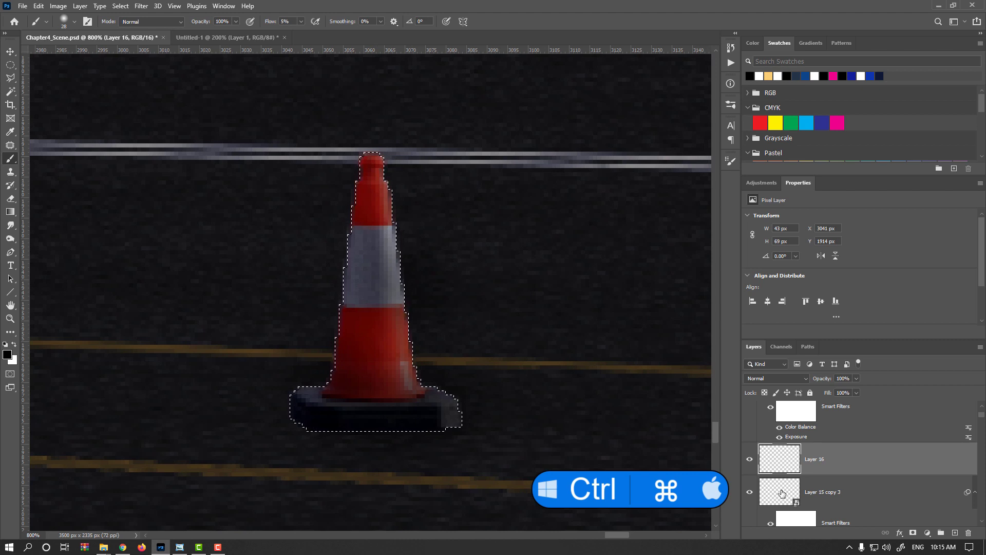
pyautogui.click(912, 533)
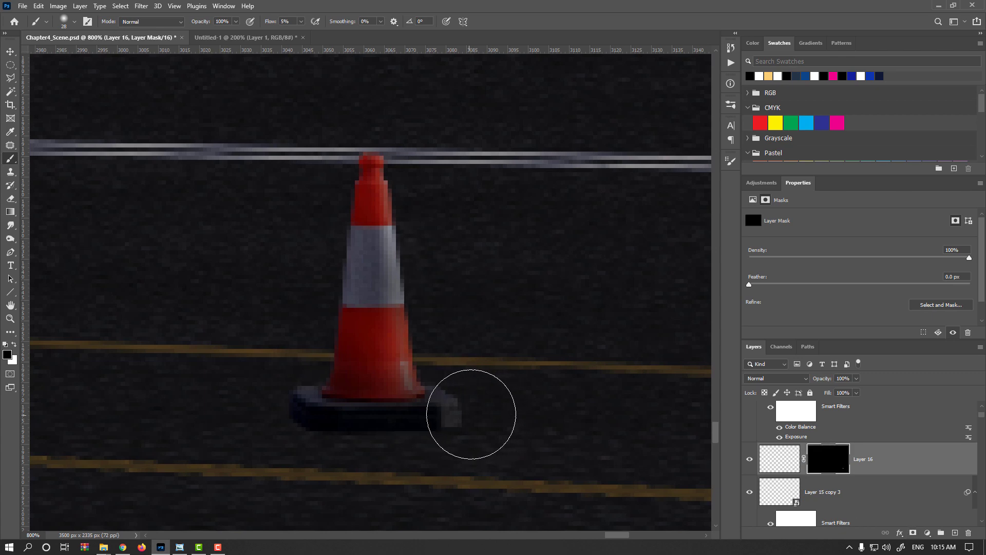
pyautogui.scroll(-5, 469, 408)
pyautogui.scroll(-3, 470, 408)
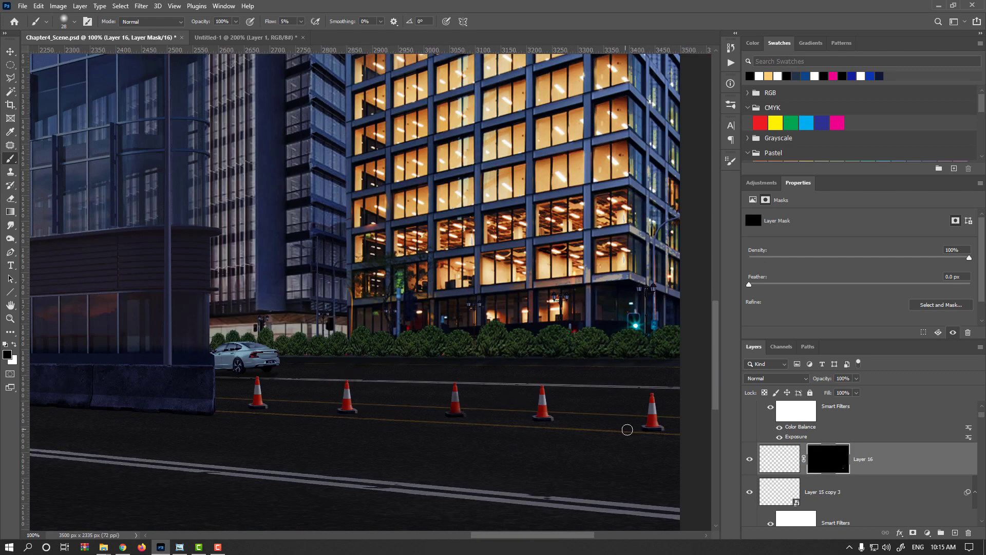
# - Add a new layer above the rightmost cone and paint soft white over its body and black over its base, using a 32 px brush at 5% flow
pyautogui.press('v')
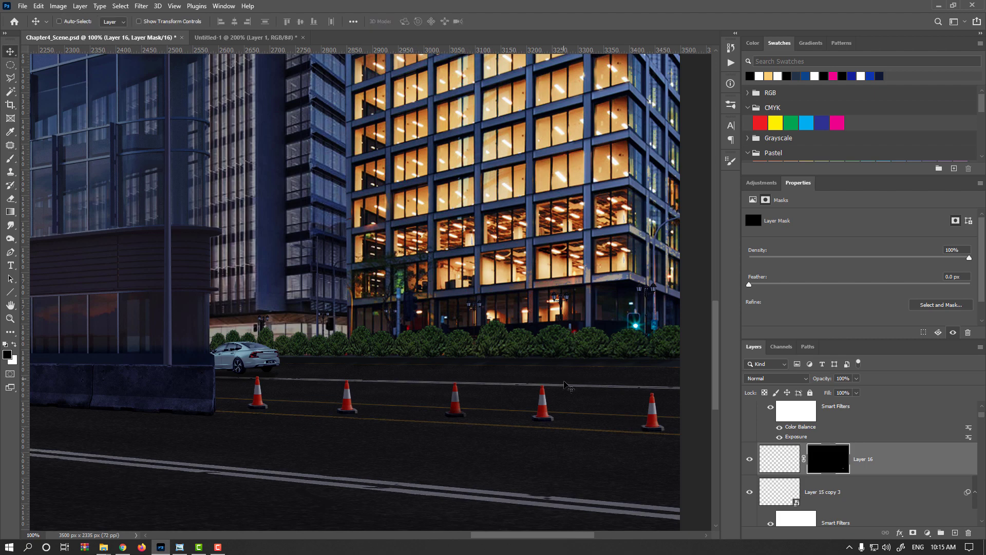
pyautogui.moveTo(650, 426); pyautogui.dragTo(657, 427)
pyautogui.scroll(1, 653, 425)
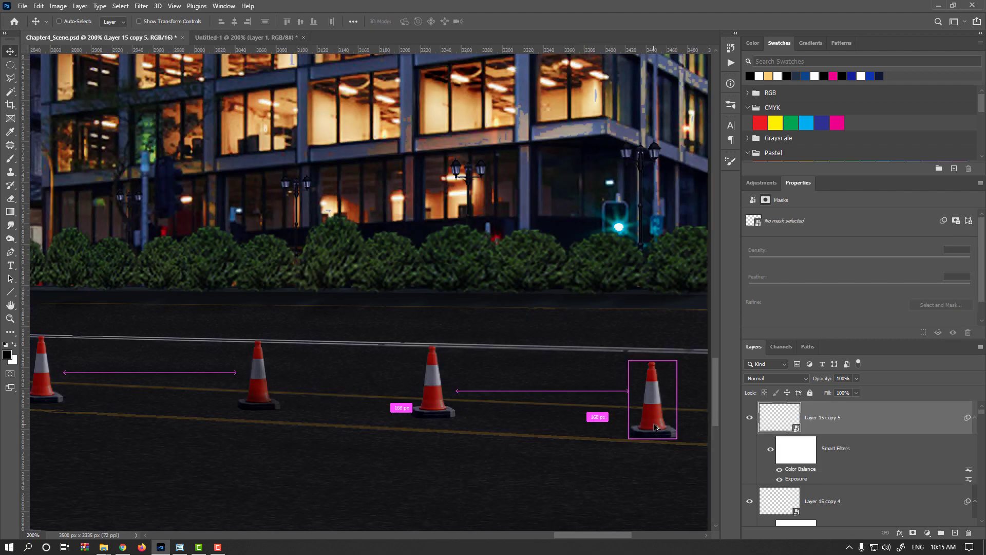
pyautogui.scroll(4, 657, 427)
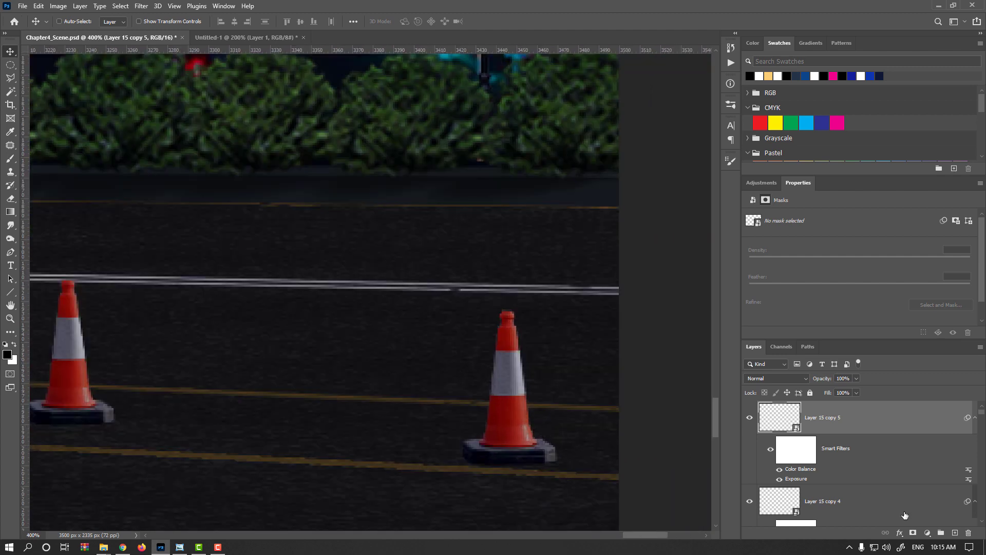
pyautogui.click(955, 533)
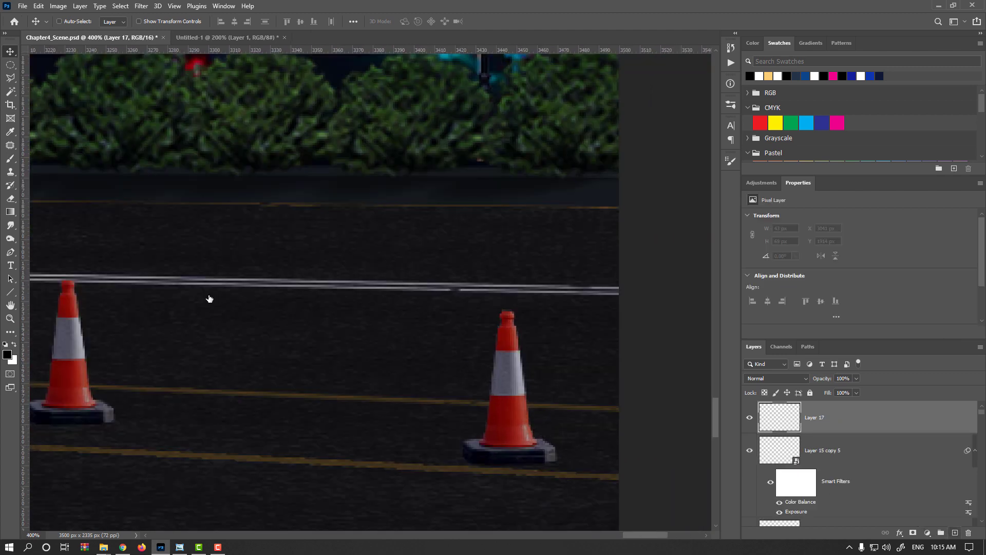
pyautogui.press('x')
pyautogui.press('b')
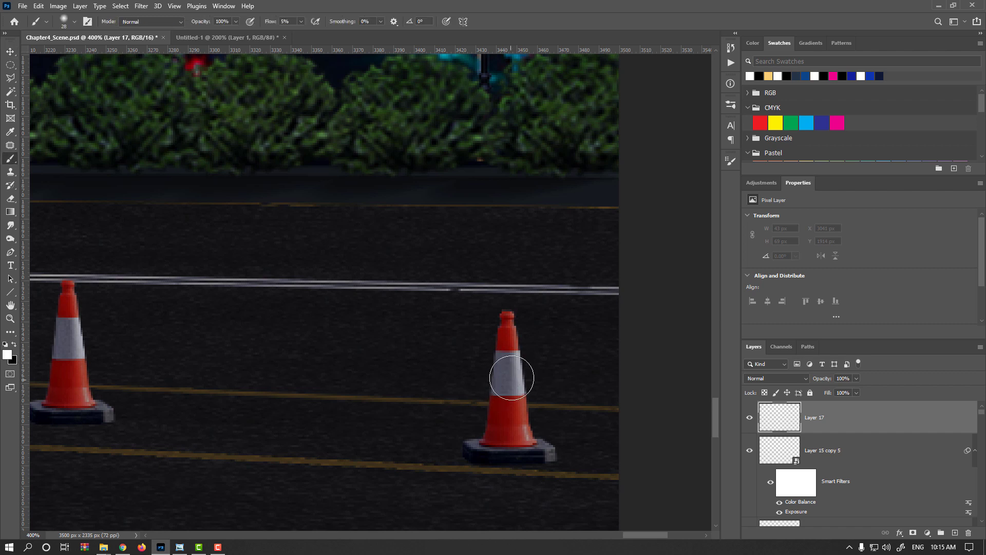
pyautogui.moveTo(512, 365); pyautogui.dragTo(520, 368)
pyautogui.moveTo(506, 314)
pyautogui.mouseDown()
pyautogui.moveTo(484, 436)
pyautogui.moveTo(524, 418)
pyautogui.mouseUp()
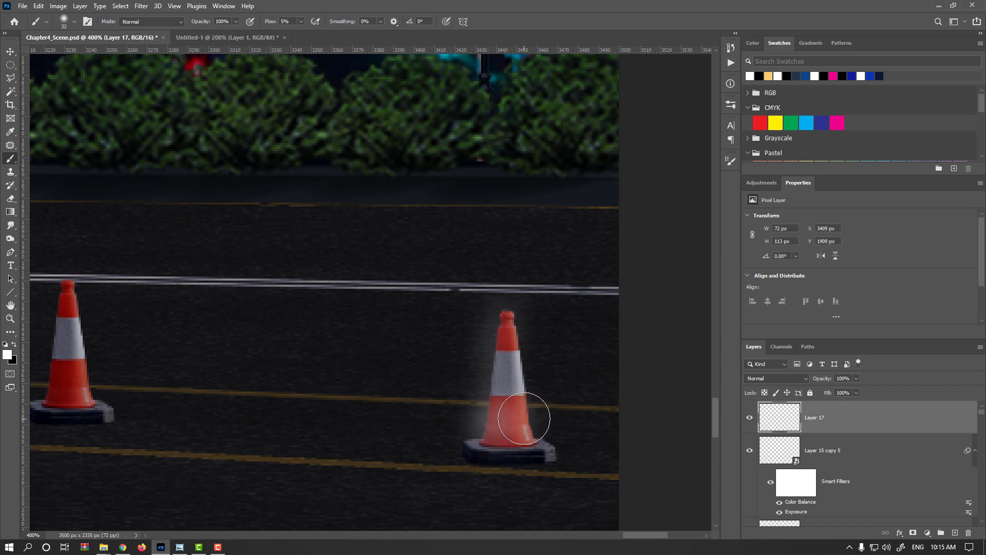
pyautogui.press('x')
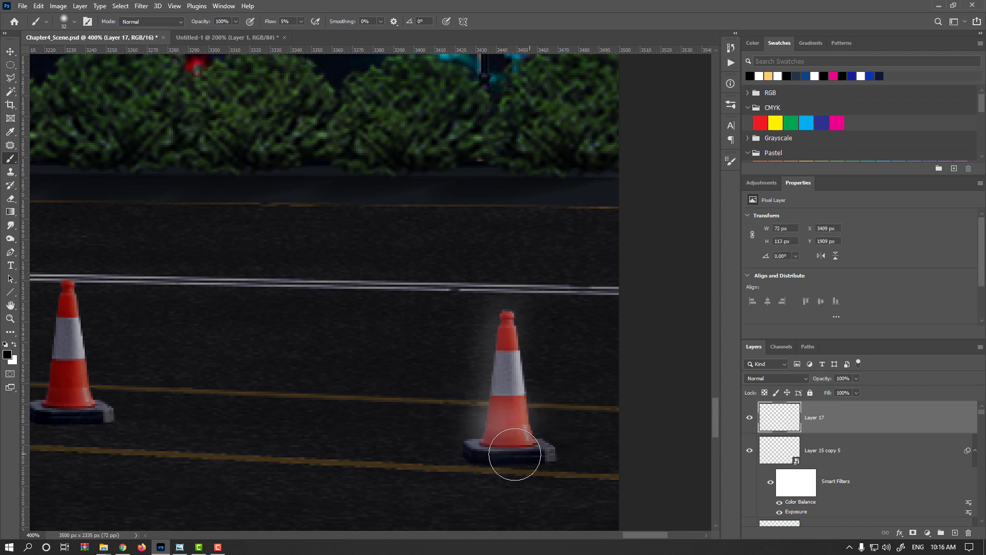
pyautogui.moveTo(515, 454); pyautogui.dragTo(489, 459)
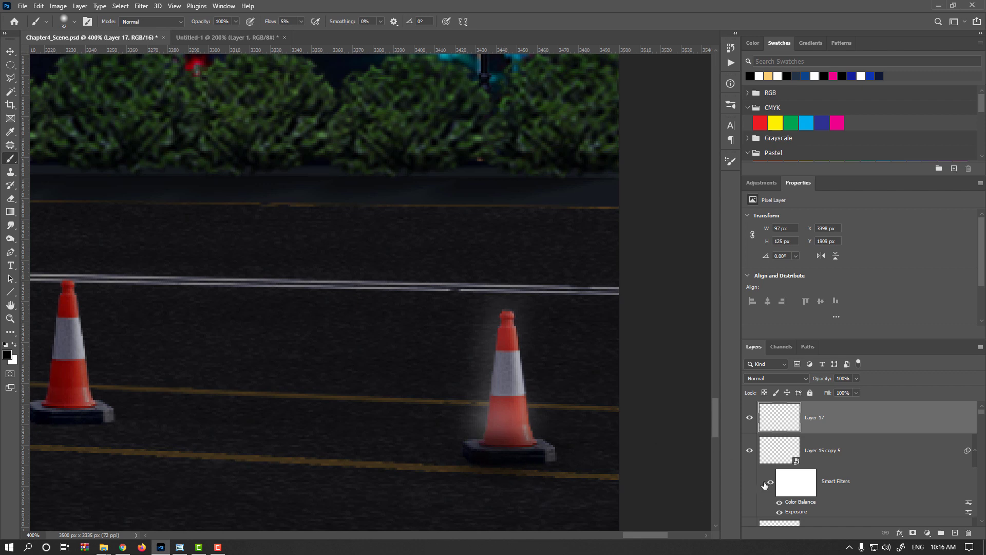
# - Mask the new light-and-shade layer to the rightmost cone's outline, using that cone layer's pixels as the selection and inverting the mask
pyautogui.keyDown('ctrl'); pyautogui.click(778, 457); pyautogui.keyUp('ctrl')
pyautogui.click(913, 533)
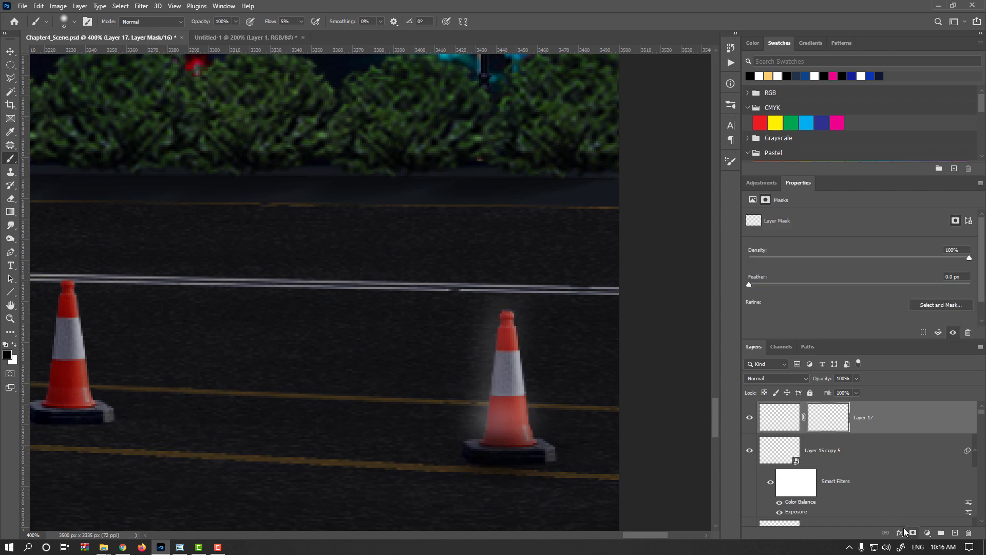
pyautogui.hotkey('ctrl', 'i')
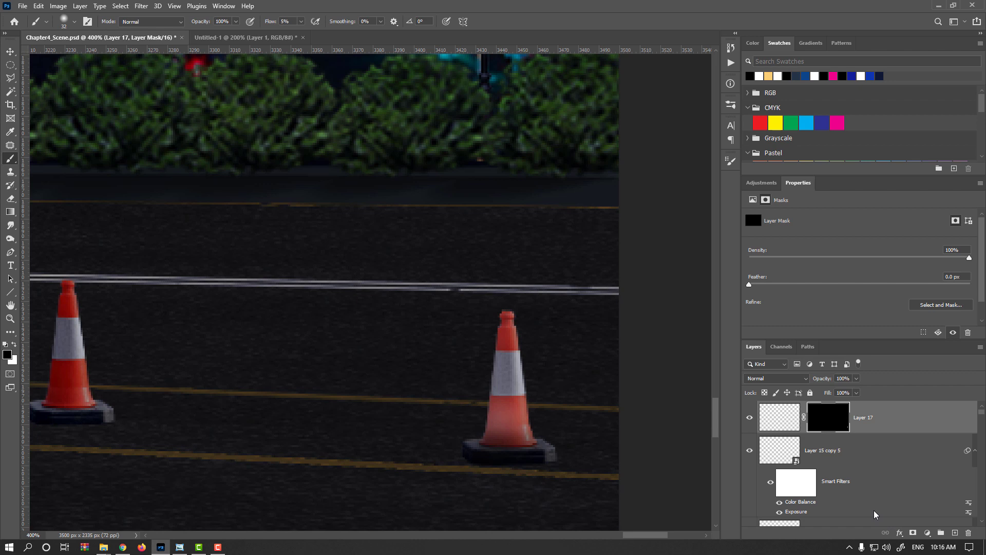
# - Try the Multiply blend mode on the rightmost cone's light-and-shade layer, comparing it hidden and shown
pyautogui.click(786, 380)
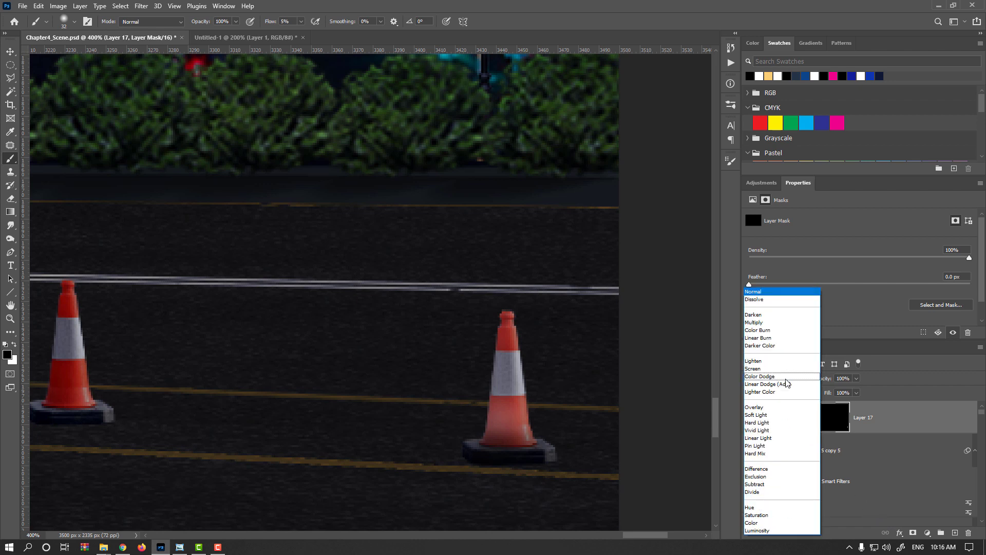
pyautogui.click(760, 322)
pyautogui.click(752, 419)
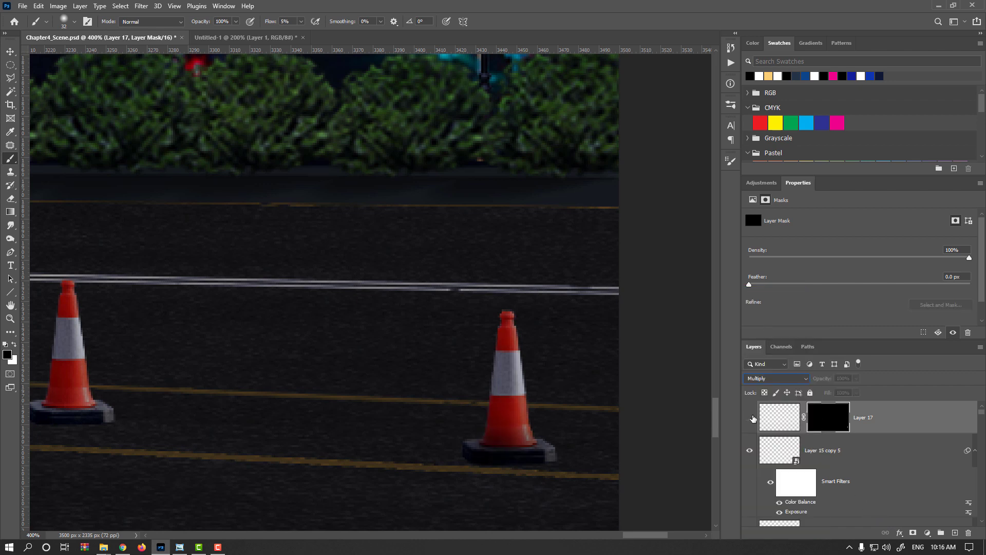
pyautogui.click(752, 417)
pyautogui.moveTo(495, 435); pyautogui.dragTo(517, 434)
# - Set the blend mode of the rightmost cone's light-and-shade layer to Overlay and compare it hidden and shown
pyautogui.click(777, 378)
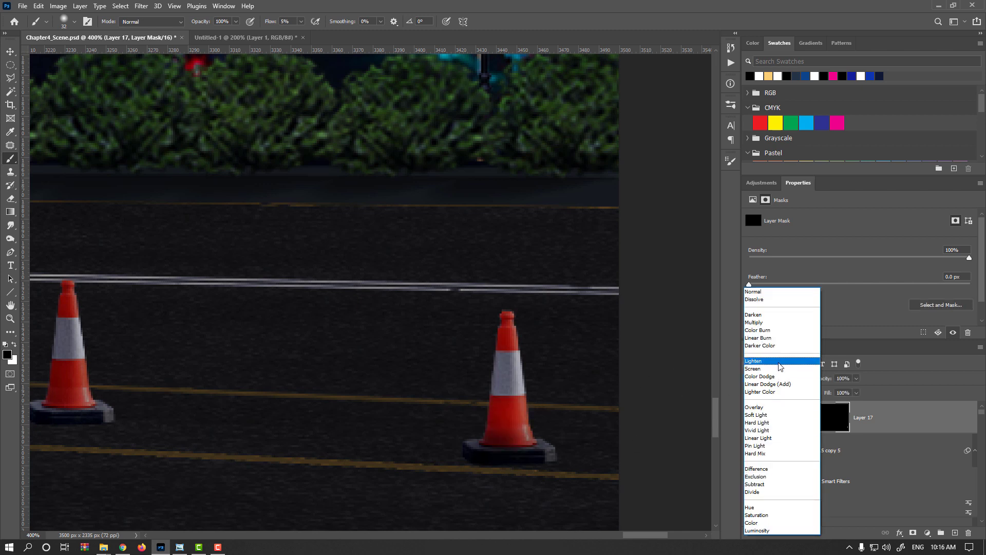
pyautogui.click(758, 407)
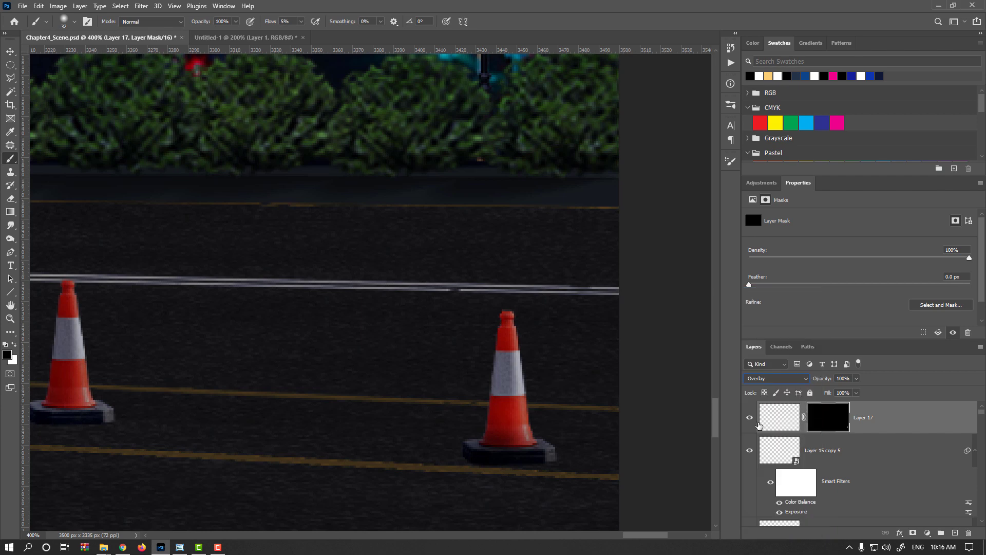
pyautogui.click(752, 419)
pyautogui.click(752, 419)
# - Duplicate the layer of the leftmost traffic cone, the one beside the parked car
pyautogui.scroll(-3, 478, 377)
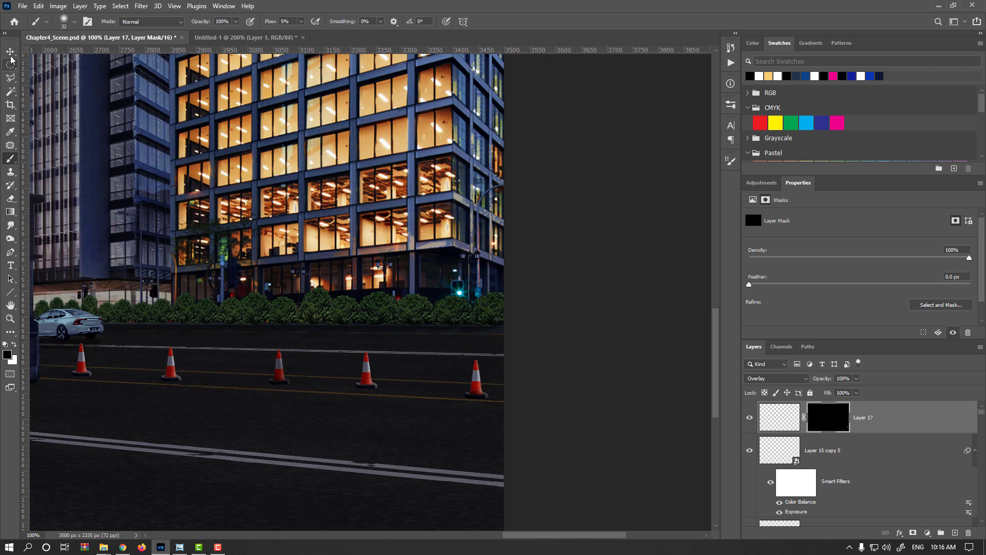
pyautogui.press('v')
pyautogui.moveTo(187, 335); pyautogui.dragTo(430, 357)
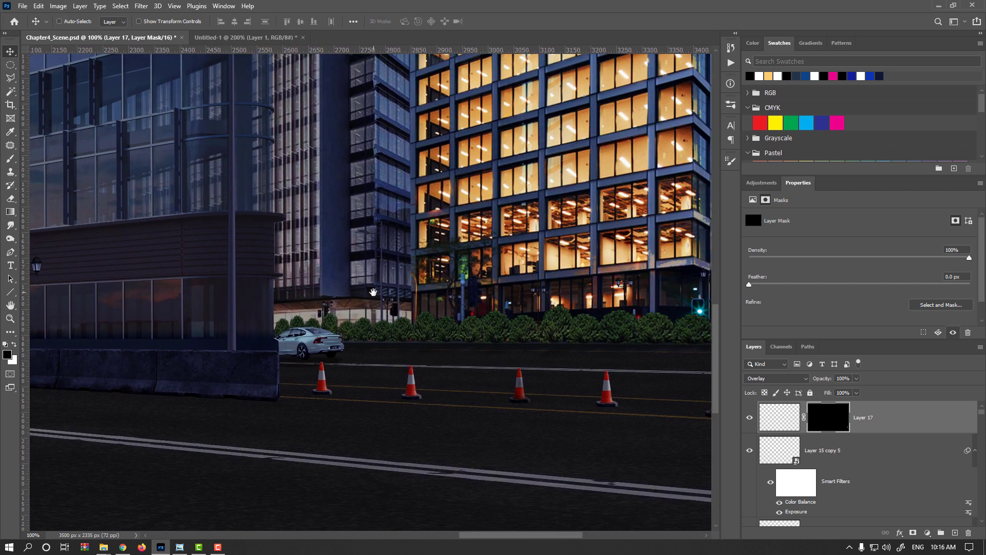
pyautogui.moveTo(340, 210); pyautogui.dragTo(372, 308)
pyautogui.moveTo(331, 99); pyautogui.dragTo(316, 99)
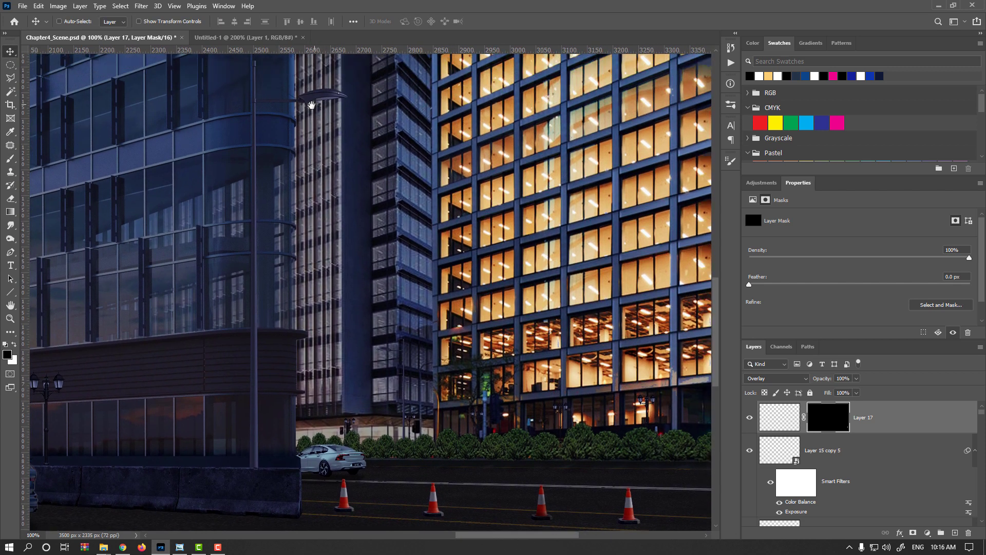
pyautogui.moveTo(359, 220); pyautogui.dragTo(302, 145)
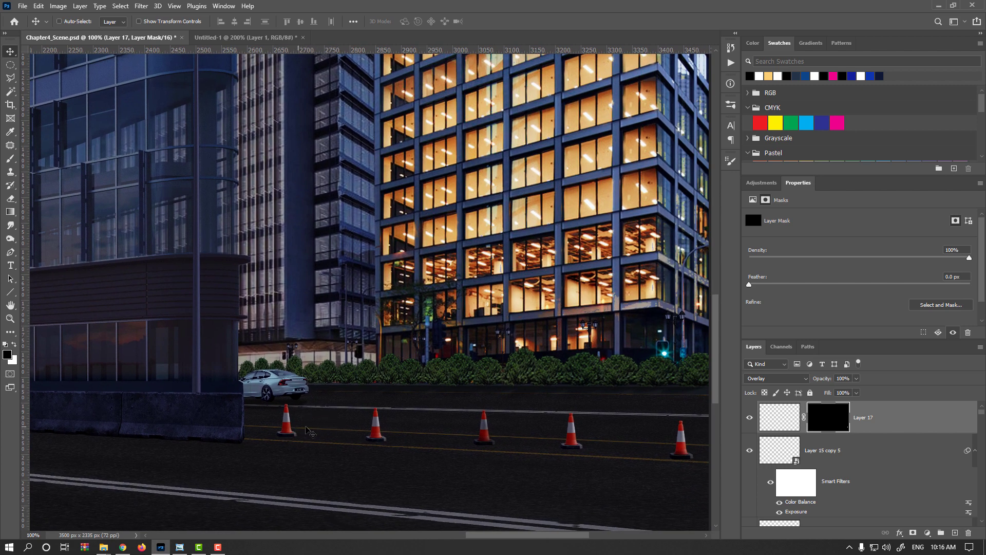
pyautogui.scroll(3, 298, 436)
pyautogui.keyDown('ctrl'); pyautogui.click(285, 422); pyautogui.keyUp('ctrl')
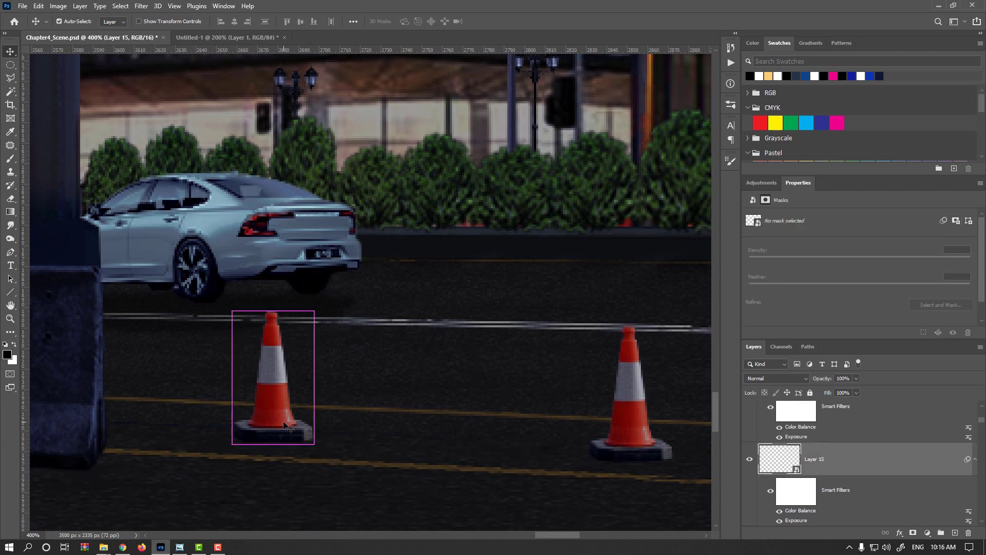
pyautogui.hotkey('ctrl', 'j')
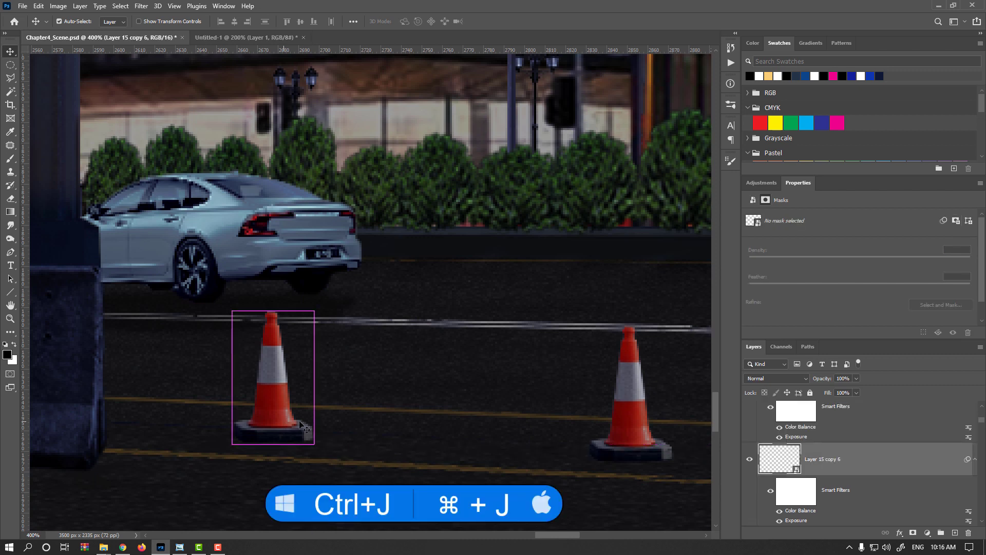
# - Distort the duplicate cone into a flat shadow shape about 75 × 16 px on the road and place its layer behind the original cone
pyautogui.hotkey('ctrl', 't')
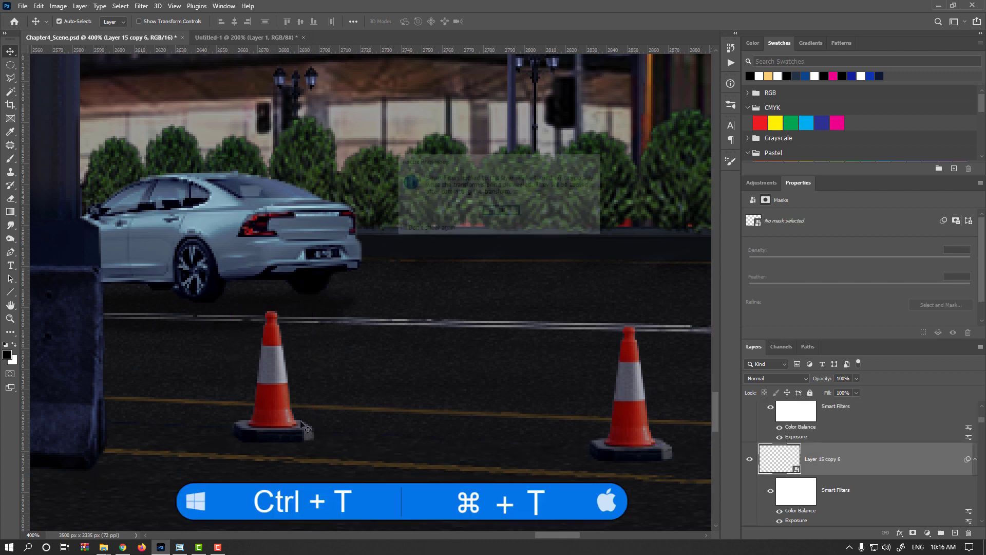
pyautogui.press('Return')
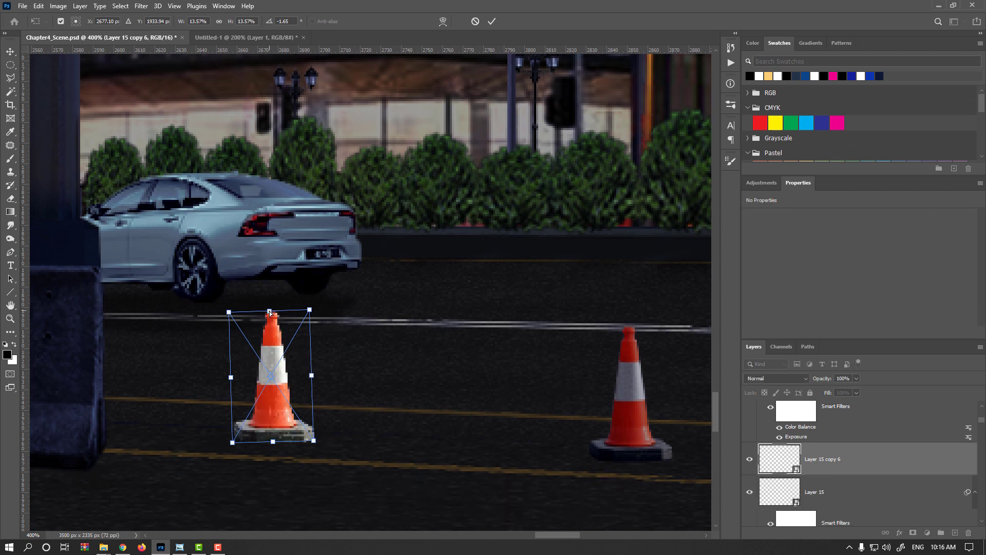
pyautogui.moveTo(269, 311); pyautogui.dragTo(407, 416)
pyautogui.moveTo(233, 447); pyautogui.dragTo(235, 416)
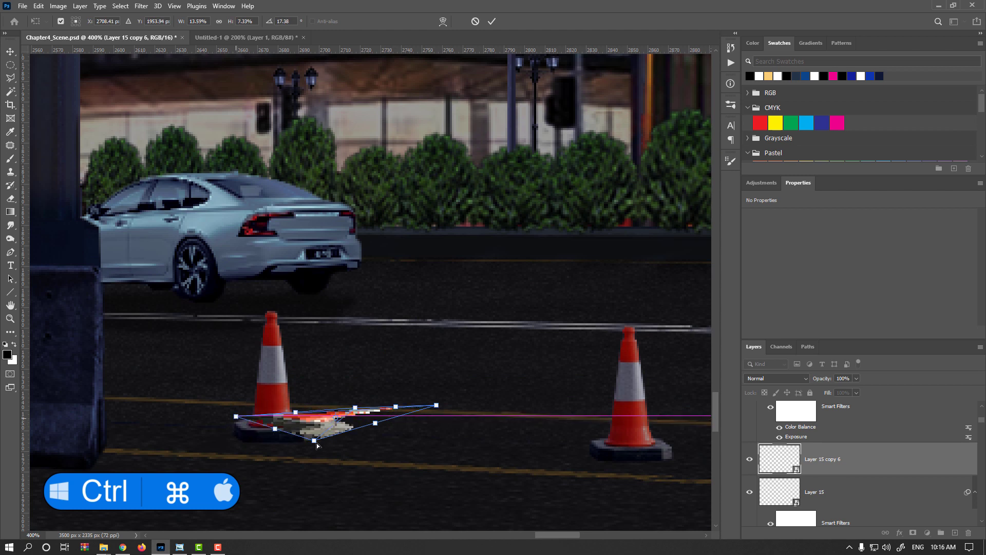
pyautogui.moveTo(317, 445); pyautogui.dragTo(290, 445)
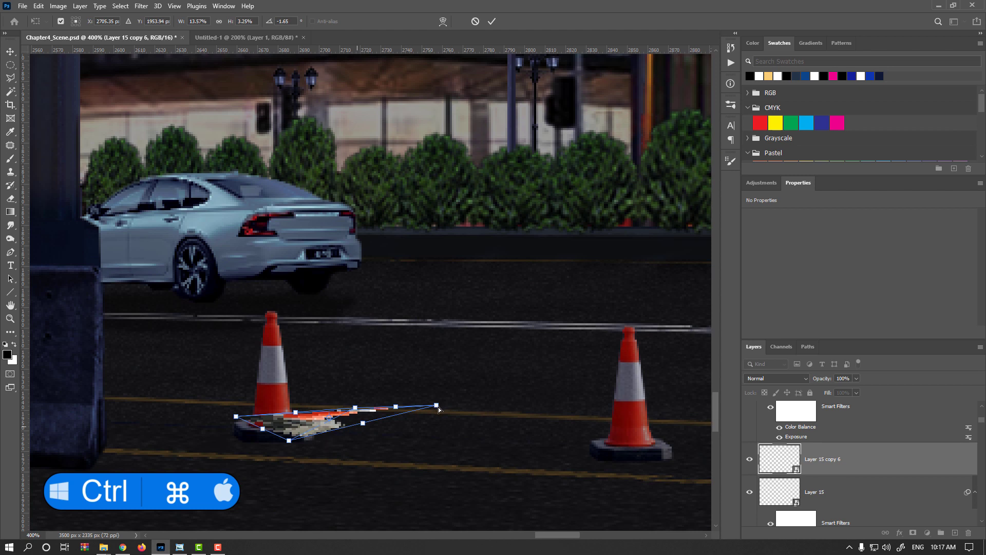
pyautogui.moveTo(436, 406); pyautogui.dragTo(426, 422)
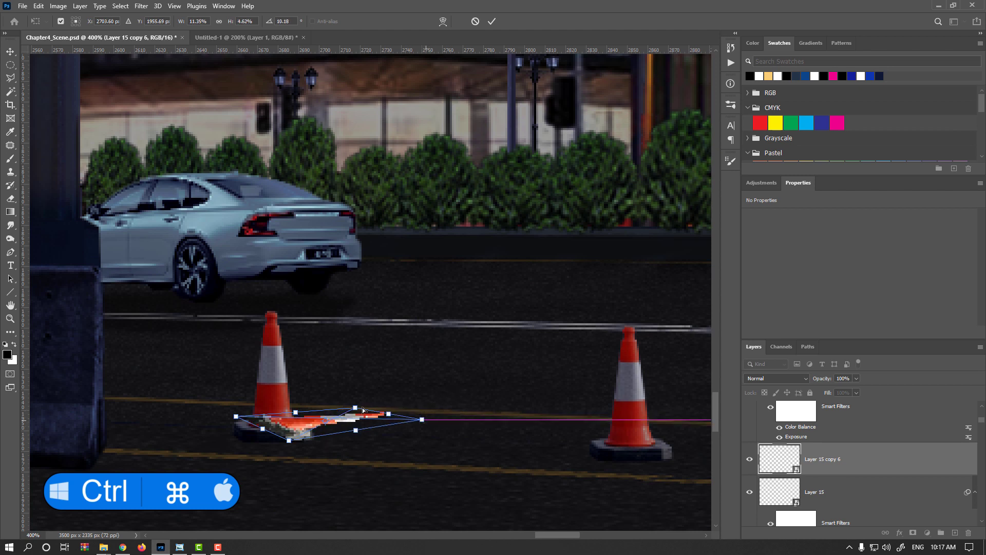
pyautogui.moveTo(357, 410); pyautogui.dragTo(375, 404)
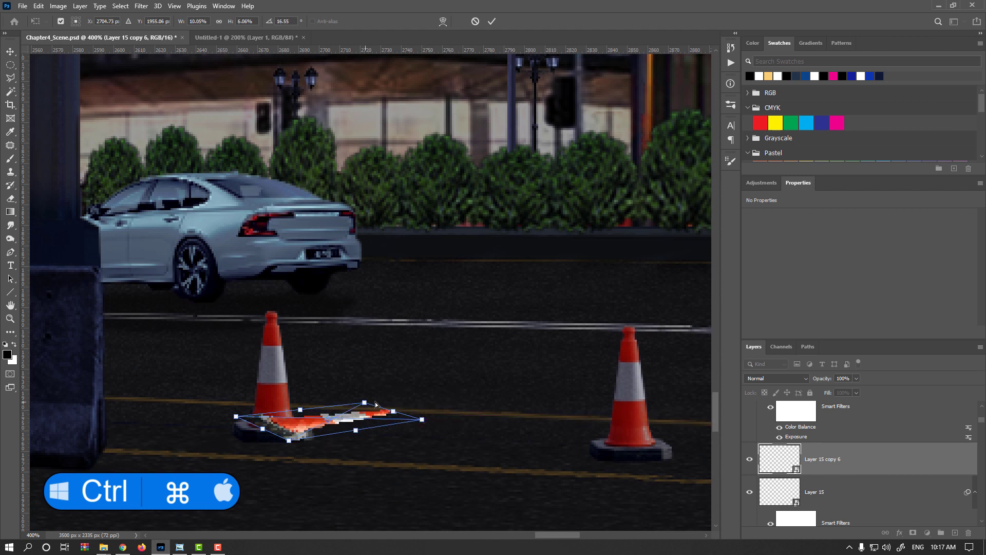
pyautogui.press('Return')
pyautogui.moveTo(804, 472); pyautogui.dragTo(791, 488)
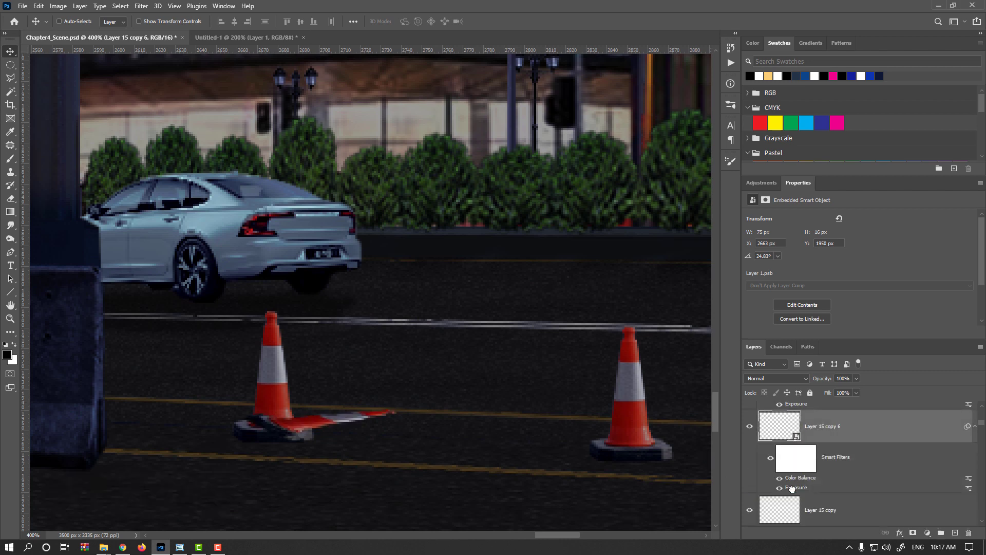
# - Turn the flattened cone copy black with Hue/Saturation, setting saturation to -100 and lowering lightness to its minimum
pyautogui.hotkey('ctrl', 'u')
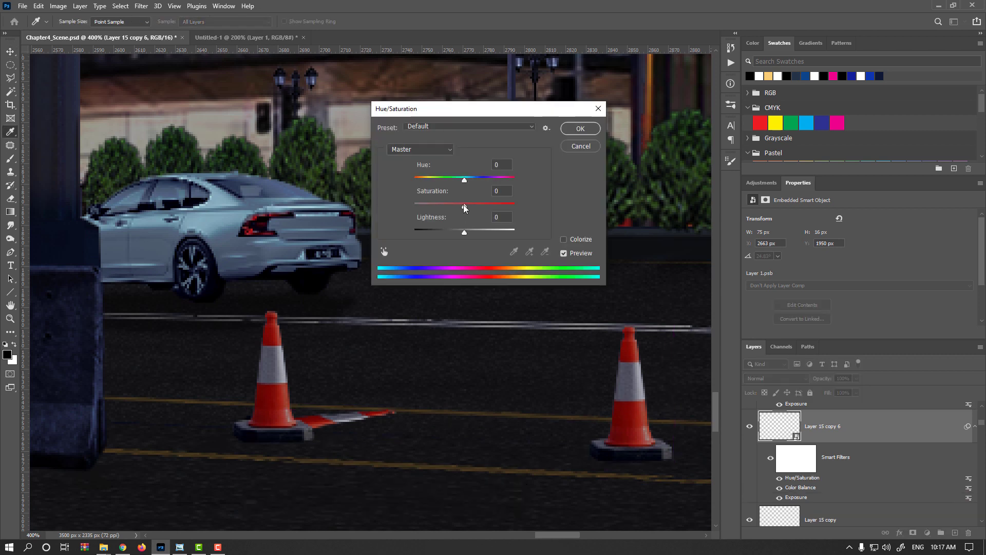
pyautogui.moveTo(464, 207); pyautogui.dragTo(411, 209)
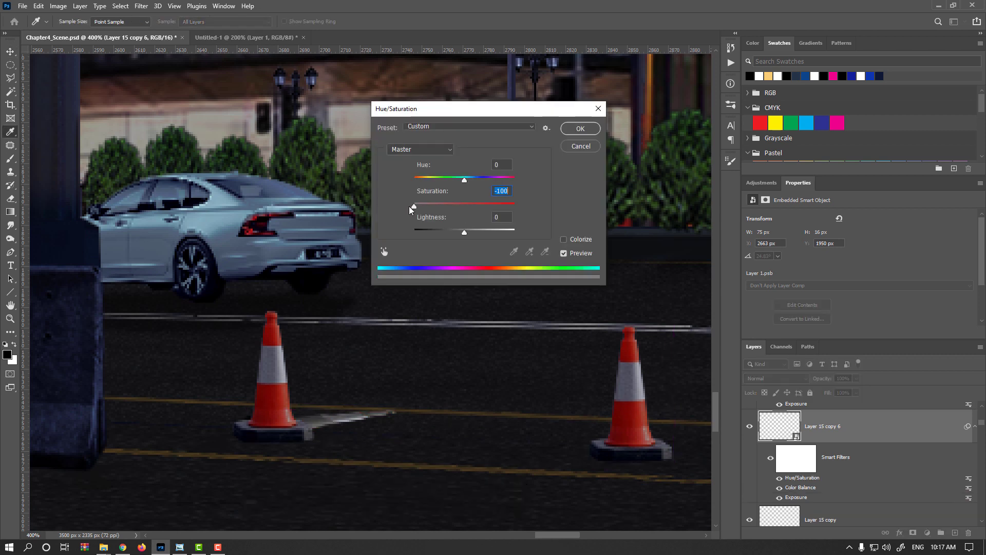
pyautogui.moveTo(458, 237); pyautogui.dragTo(402, 232)
pyautogui.click(566, 133)
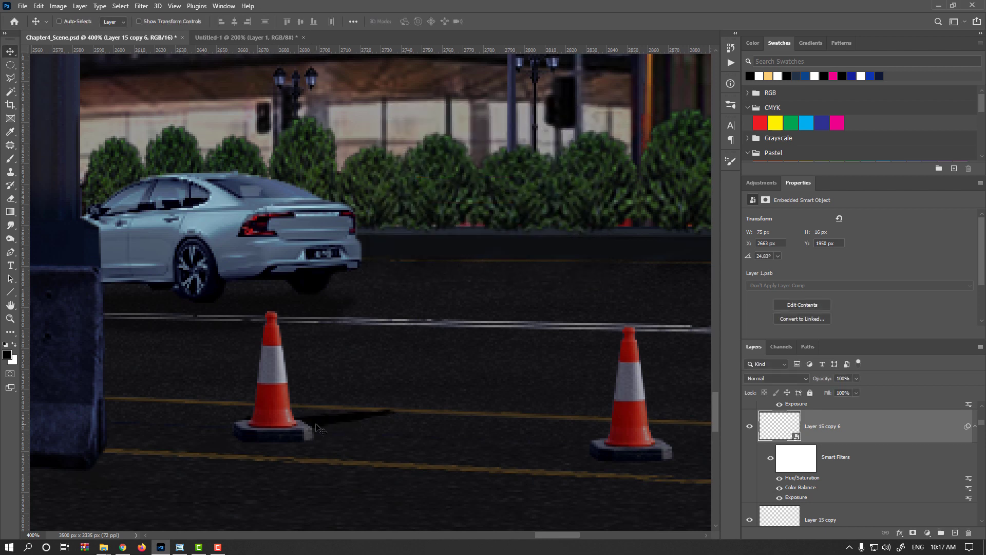
# - Reshape the black shadow to about 87 × 16 px at X 2665, Y 1952 px, aligning it with the leftmost cone's base
pyautogui.hotkey('ctrl', 't')
pyautogui.press('Return')
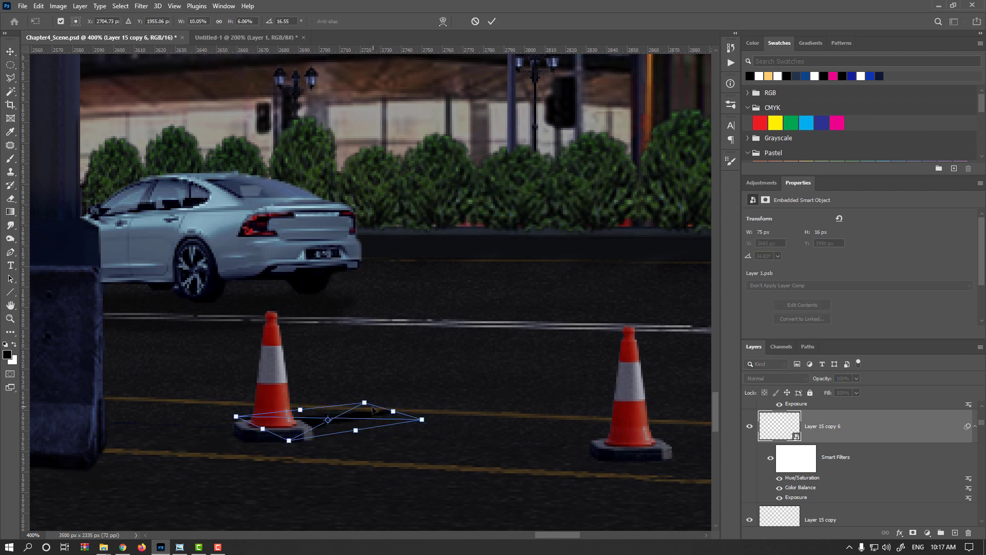
pyautogui.moveTo(413, 425); pyautogui.dragTo(436, 435)
pyautogui.moveTo(289, 444); pyautogui.dragTo(264, 430)
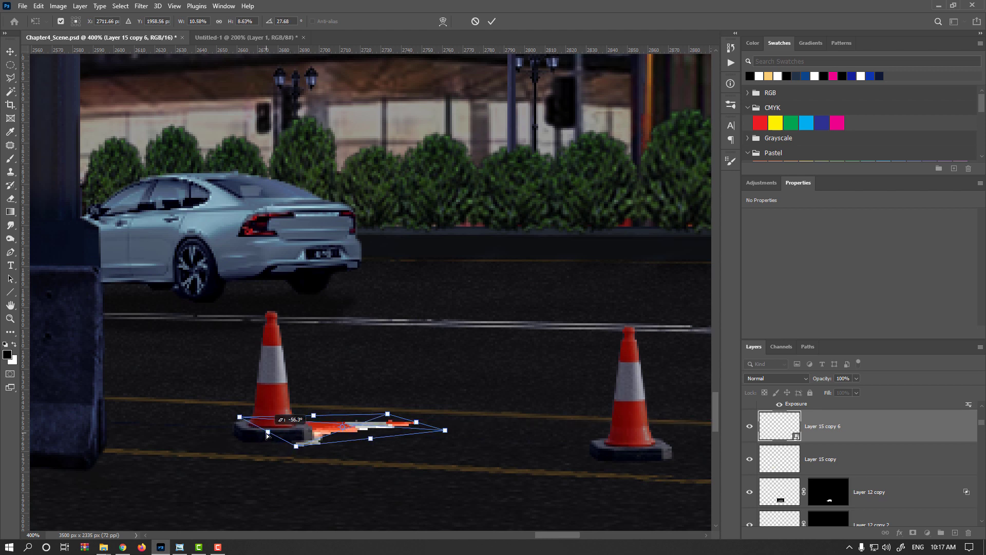
pyautogui.press('Return')
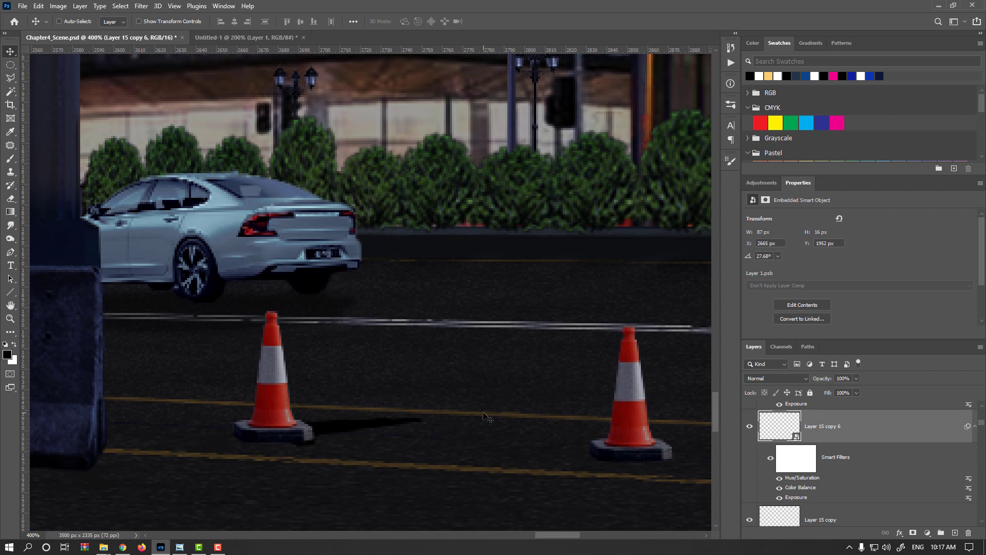
# - Apply a Gaussian Blur with a 2.5 px radius to the black shadow of the leftmost cone
pyautogui.click(141, 5)
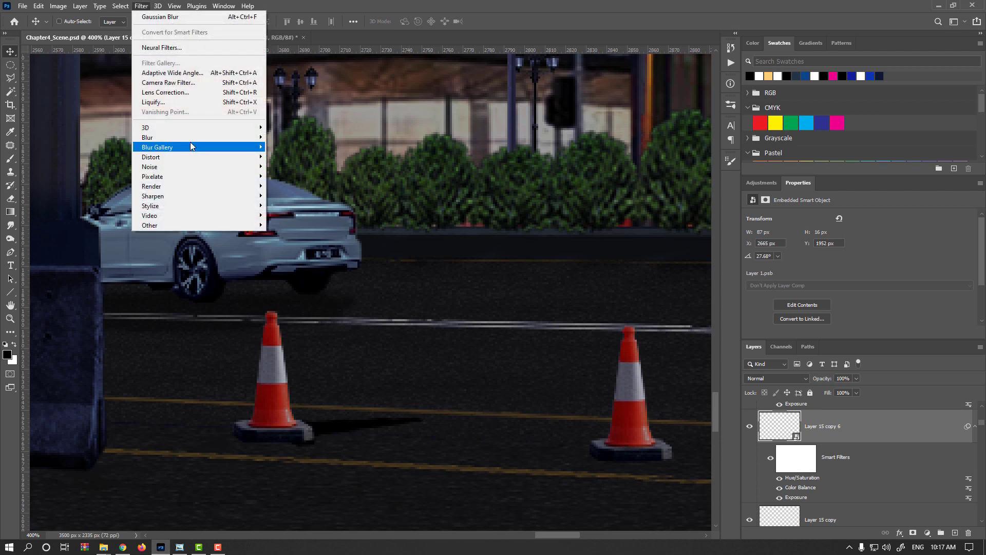
pyautogui.moveTo(191, 138)
pyautogui.click(306, 176)
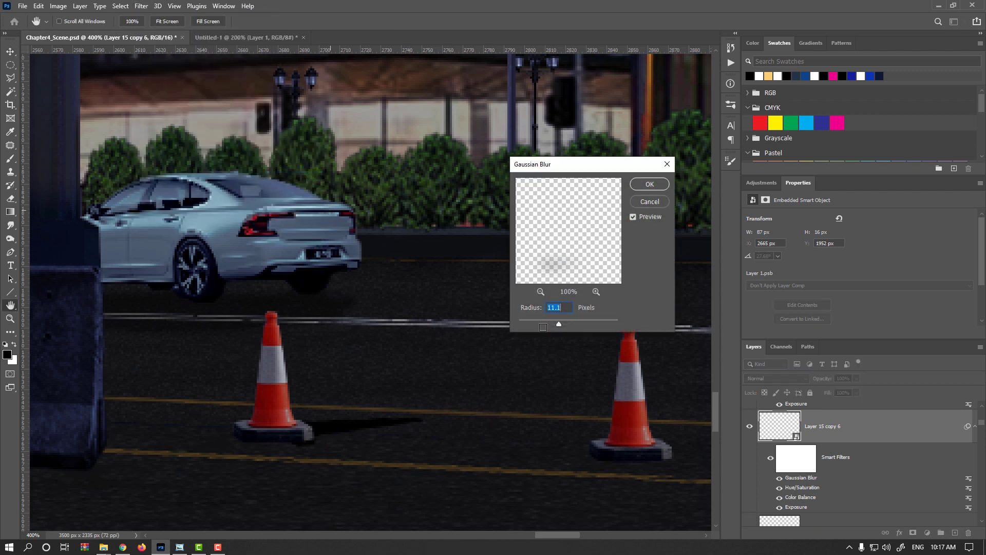
pyautogui.moveTo(559, 323); pyautogui.dragTo(532, 324)
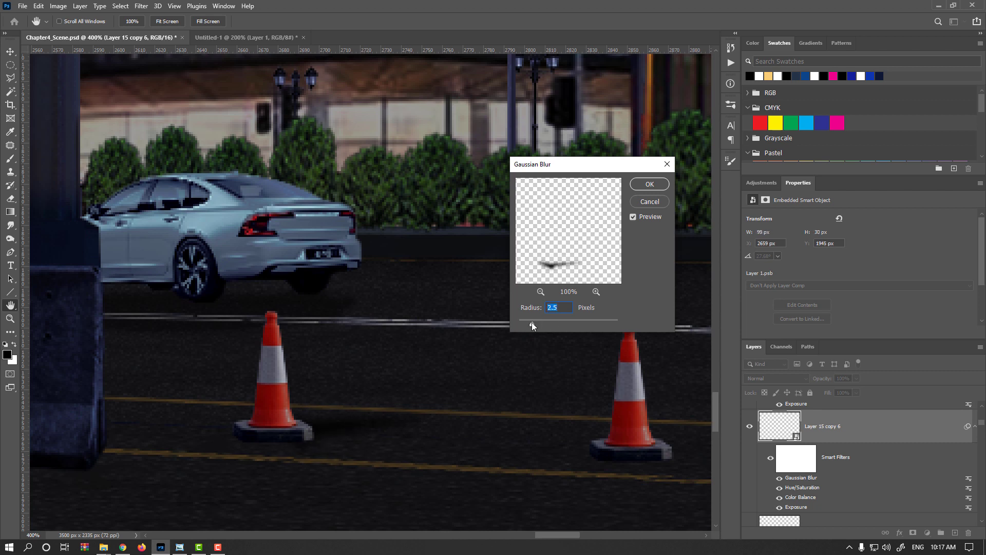
pyautogui.click(649, 184)
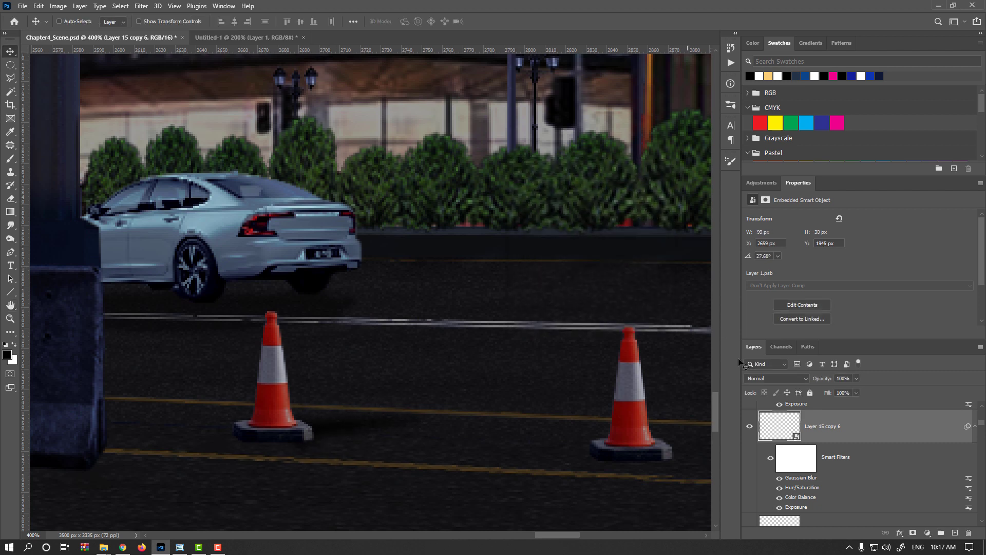
# - Set the leftmost cone's shadow layer to Multiply blending at 50% opacity
pyautogui.click(775, 378)
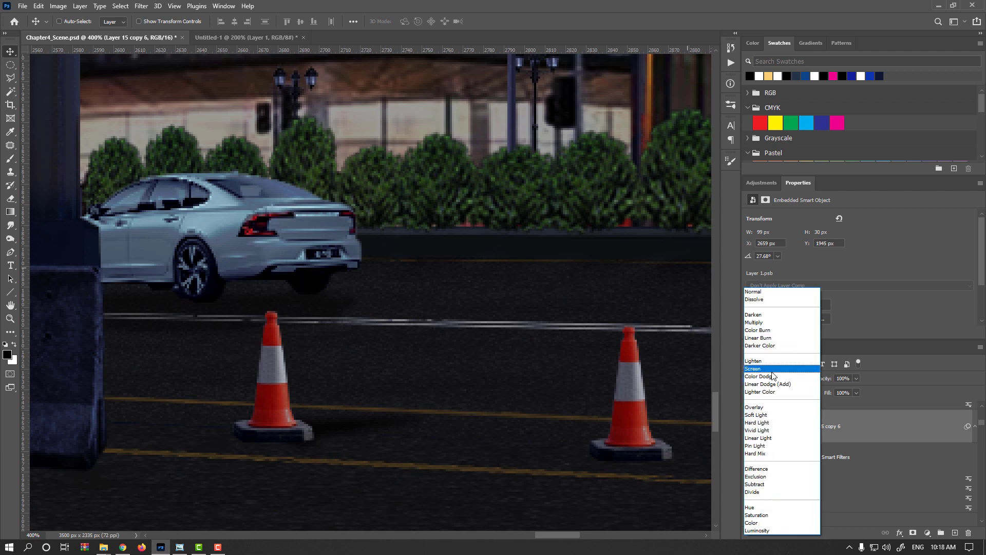
pyautogui.click(766, 328)
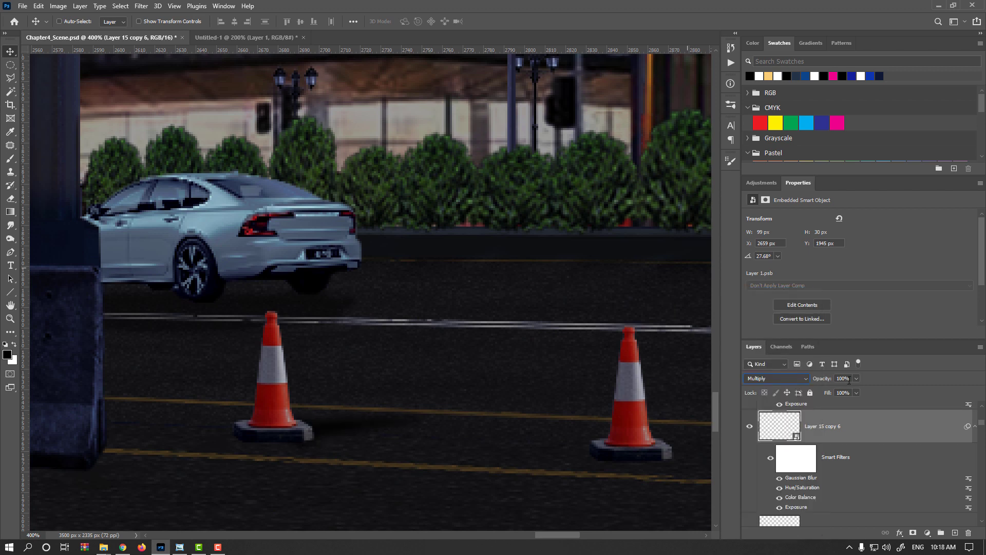
pyautogui.write('50')
# - Copy the shadow to the second cone from the left, stretch it to about 118 × 31 px and set its opacity to 40%
pyautogui.moveTo(350, 429); pyautogui.dragTo(489, 409)
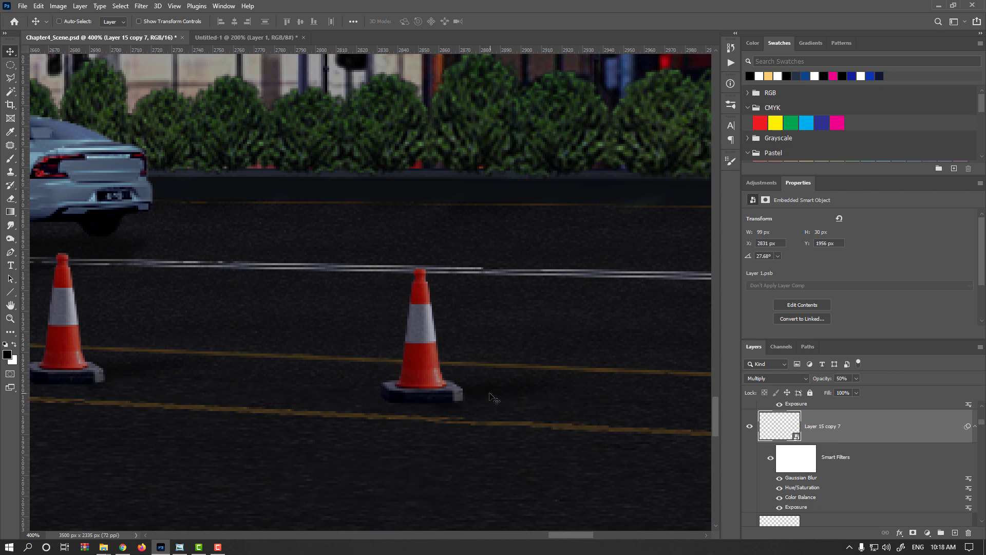
pyautogui.hotkey('ctrl', 't')
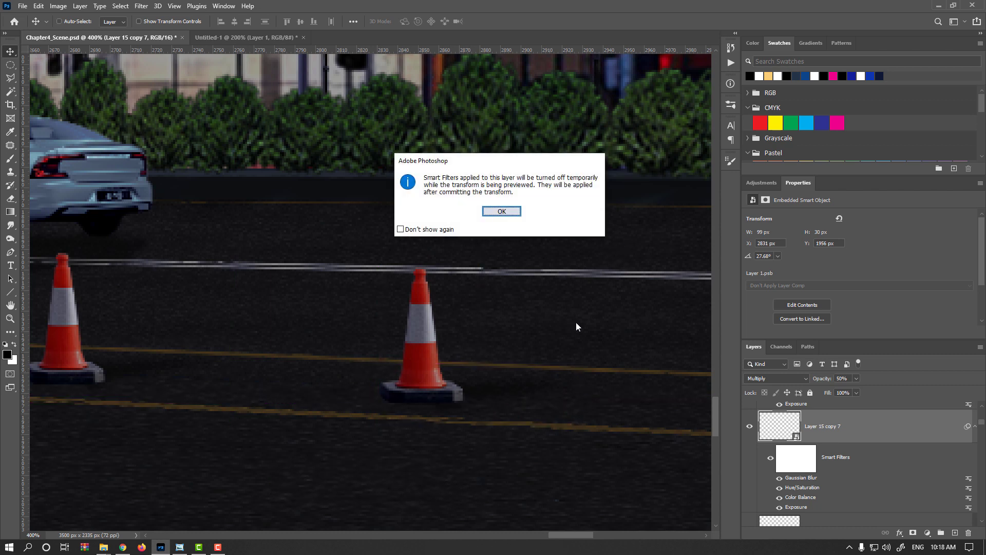
pyautogui.press('Return')
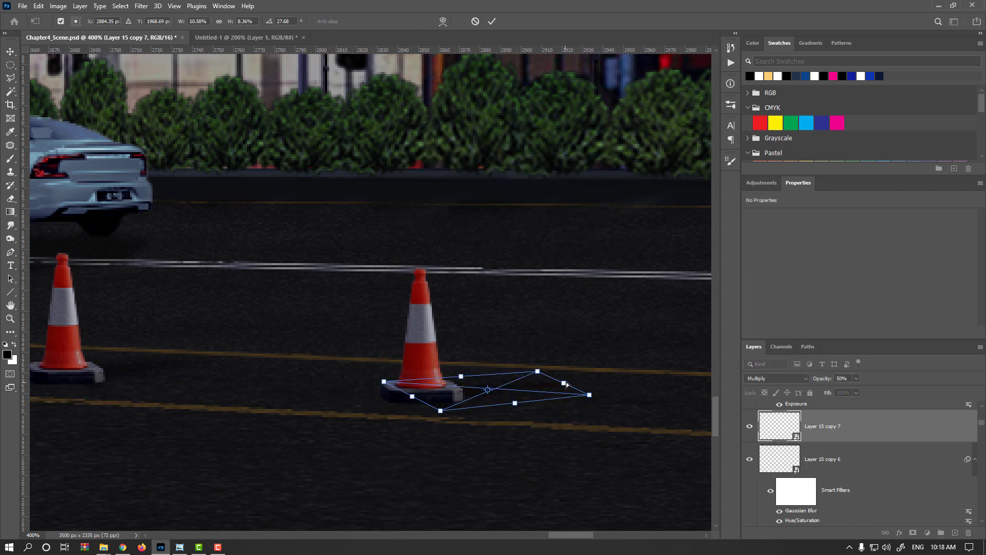
pyautogui.moveTo(565, 383); pyautogui.dragTo(606, 379)
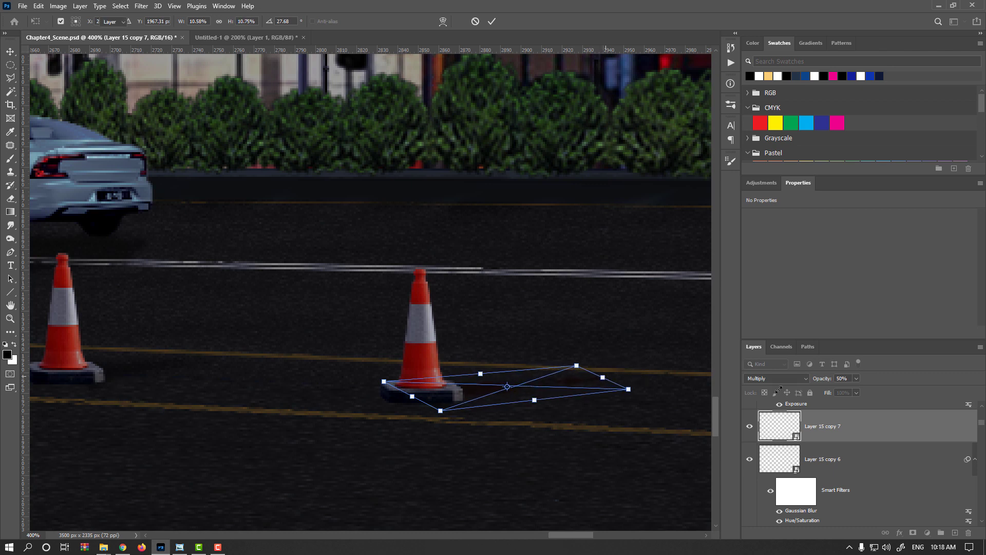
pyautogui.press('Return')
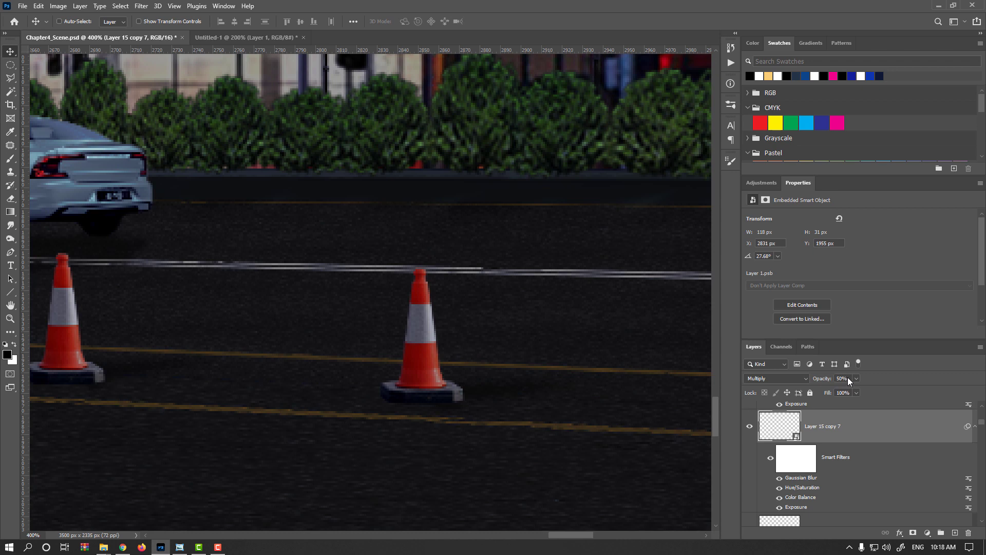
pyautogui.write('40')
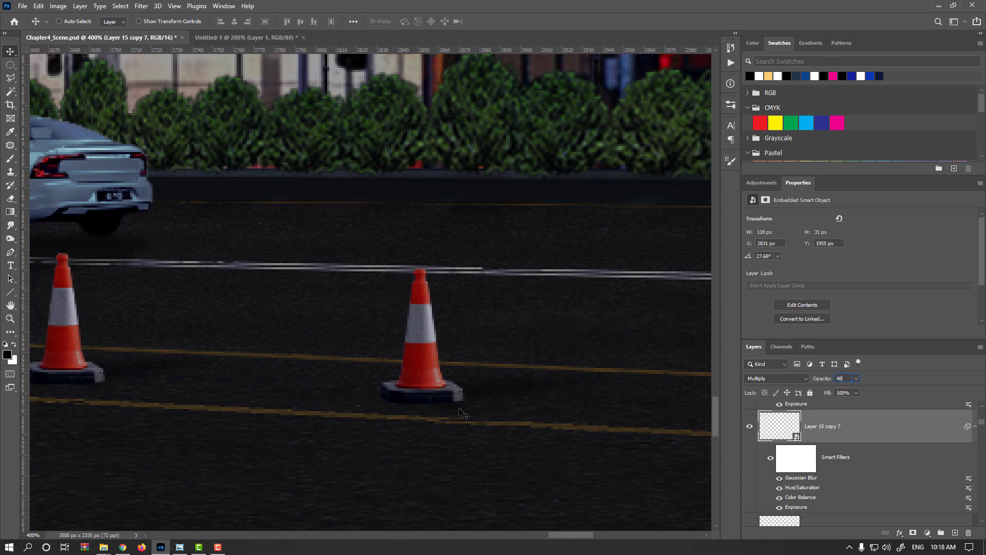
# - Copy the second cone's shadow to the third cone, lengthen it to about 131 × 35 px and set its opacity to 35%
pyautogui.moveTo(452, 403); pyautogui.dragTo(128, 392)
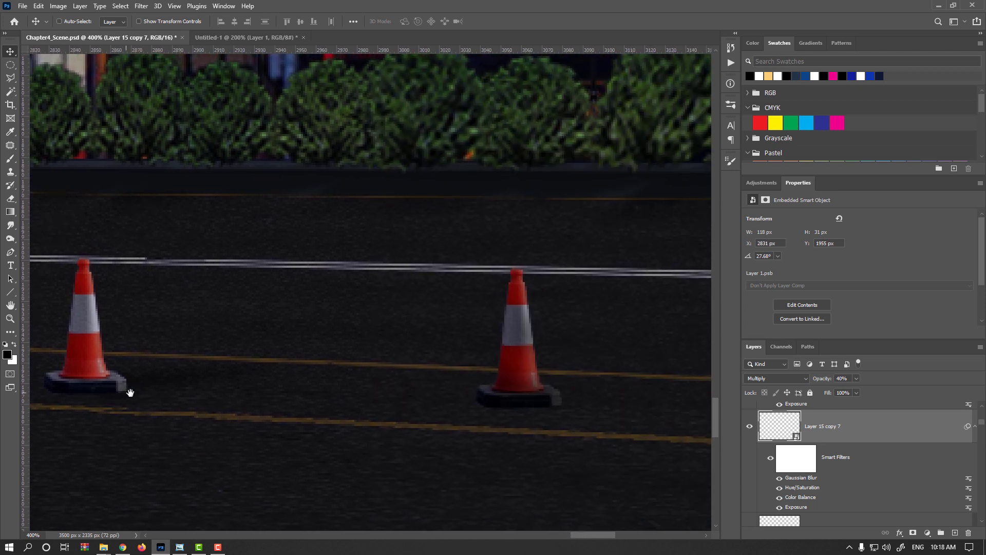
pyautogui.moveTo(364, 396); pyautogui.dragTo(586, 428)
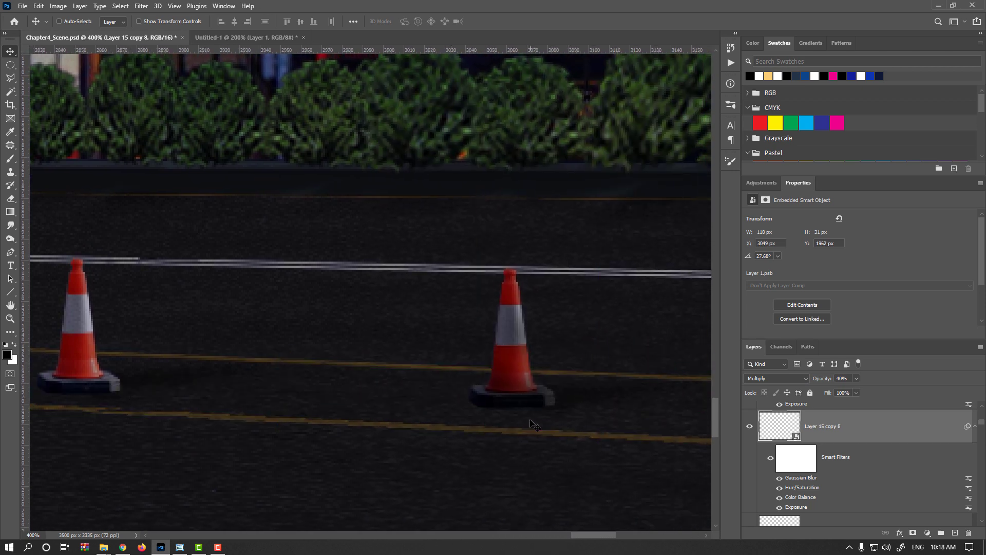
pyautogui.moveTo(523, 416); pyautogui.dragTo(396, 439)
pyautogui.hotkey('ctrl', 't')
pyautogui.press('Return')
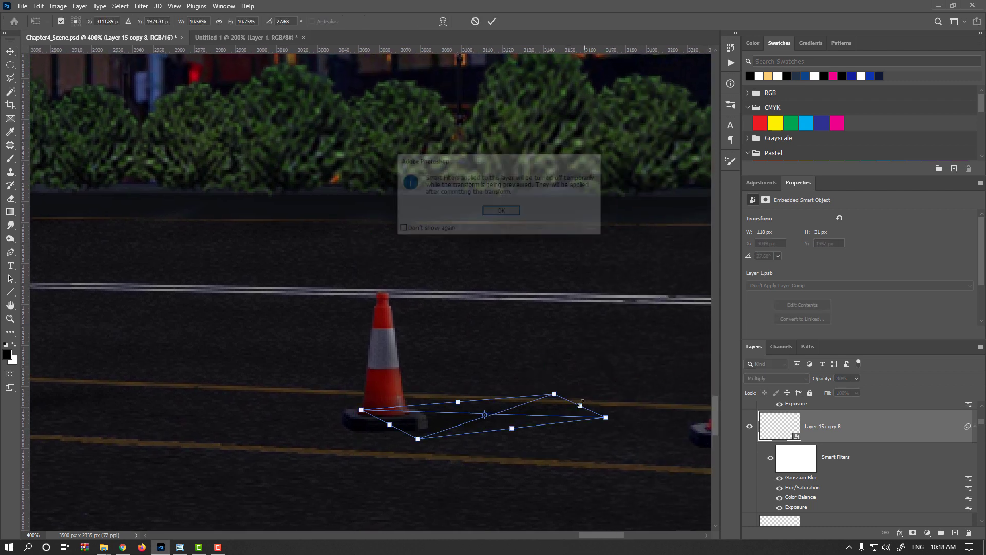
pyautogui.moveTo(580, 407); pyautogui.dragTo(607, 403)
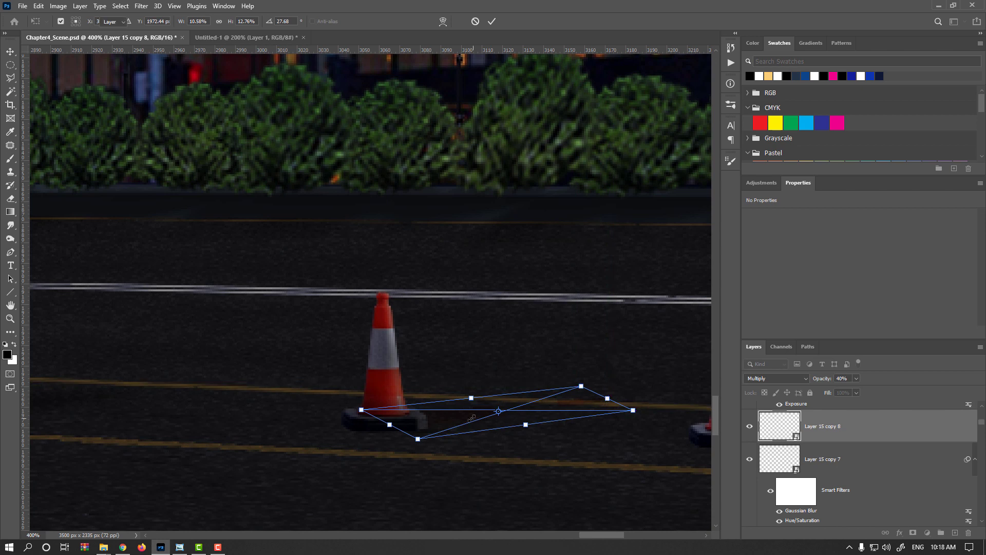
pyautogui.press('Return')
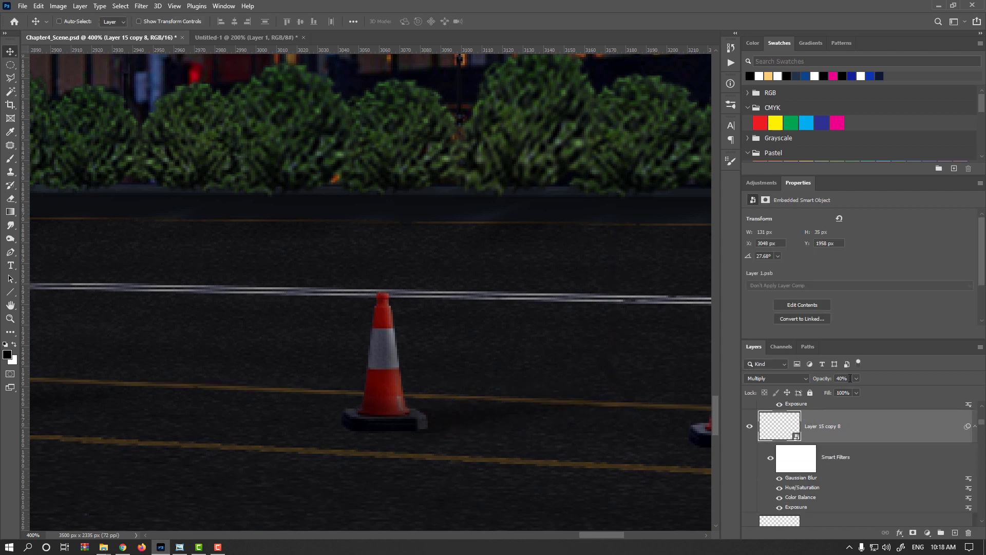
pyautogui.write('35')
# - Copy the third cone's shadow to the base of the fourth cone and stretch it to about 143 × 39 px
pyautogui.moveTo(447, 430); pyautogui.dragTo(99, 407)
pyautogui.moveTo(434, 417)
pyautogui.mouseDown()
pyautogui.moveTo(465, 414)
pyautogui.moveTo(458, 402)
pyautogui.moveTo(439, 418)
pyautogui.mouseUp()
pyautogui.hotkey('ctrl', 't')
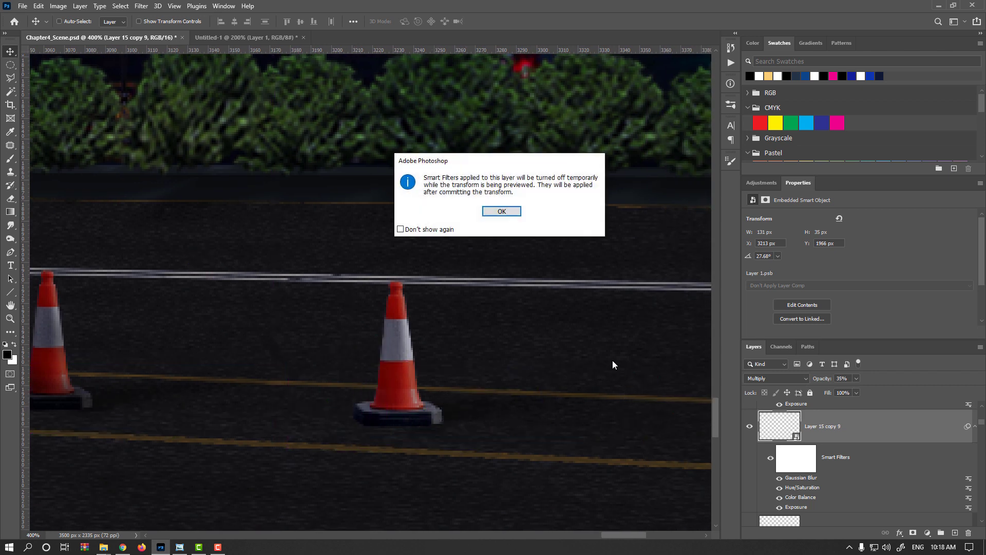
pyautogui.press('Return')
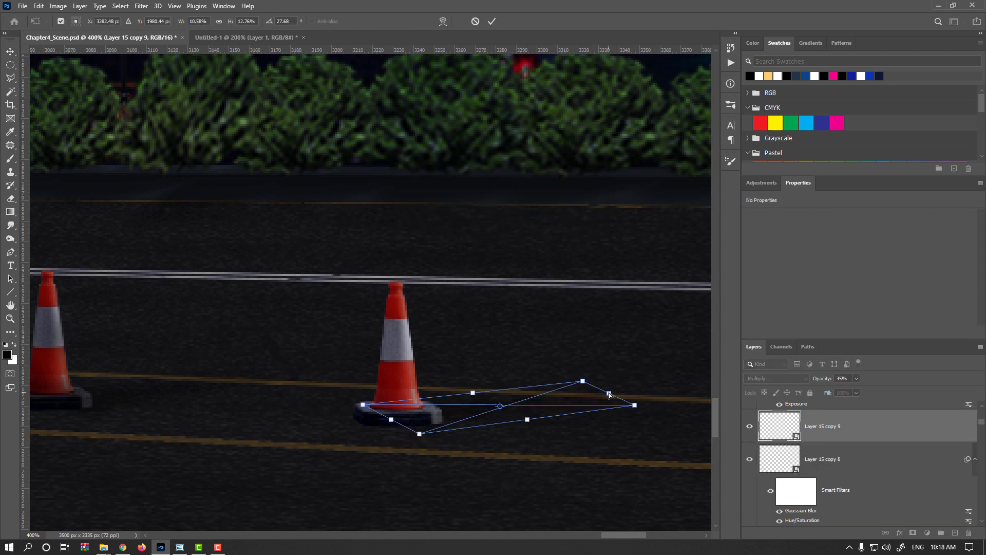
pyautogui.moveTo(609, 392); pyautogui.dragTo(635, 385)
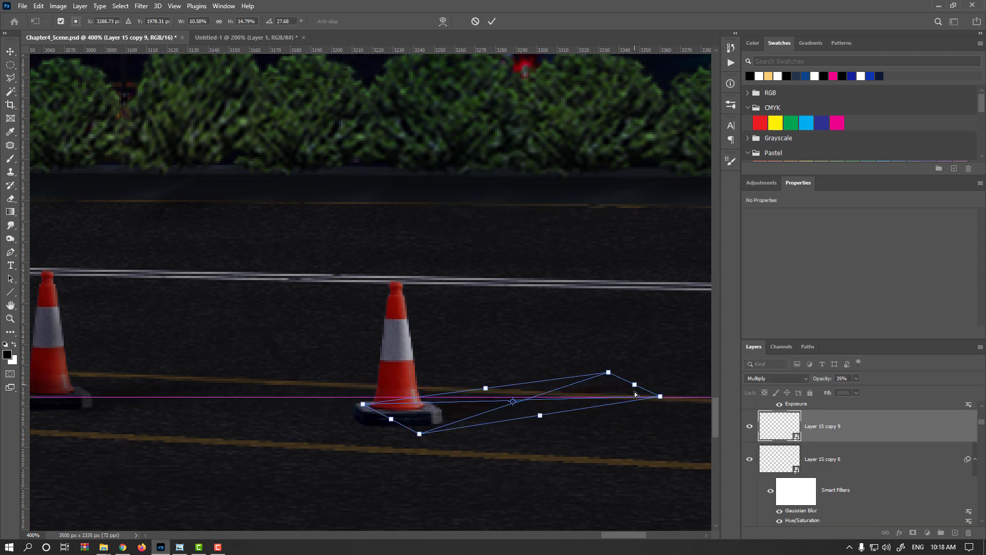
pyautogui.press('Return')
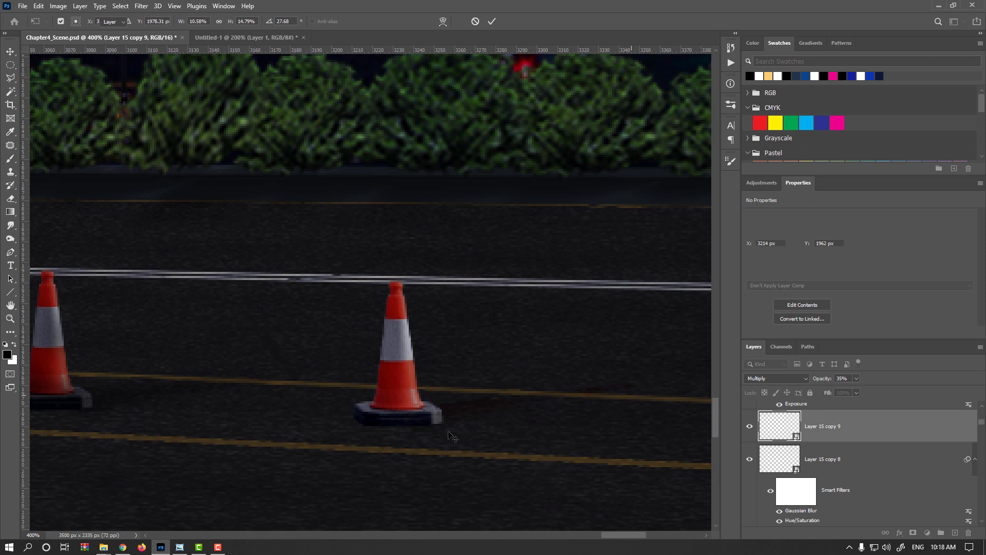
# - Copy the fourth cone's shadow to the rightmost cone's base, at about X 3424, Y 1984 px
pyautogui.moveTo(284, 420); pyautogui.dragTo(223, 405)
pyautogui.keyDown('alt'); pyautogui.moveTo(137, 395); pyautogui.dragTo(569, 433); pyautogui.keyUp('alt')
pyautogui.scroll(-5, 358, 428)
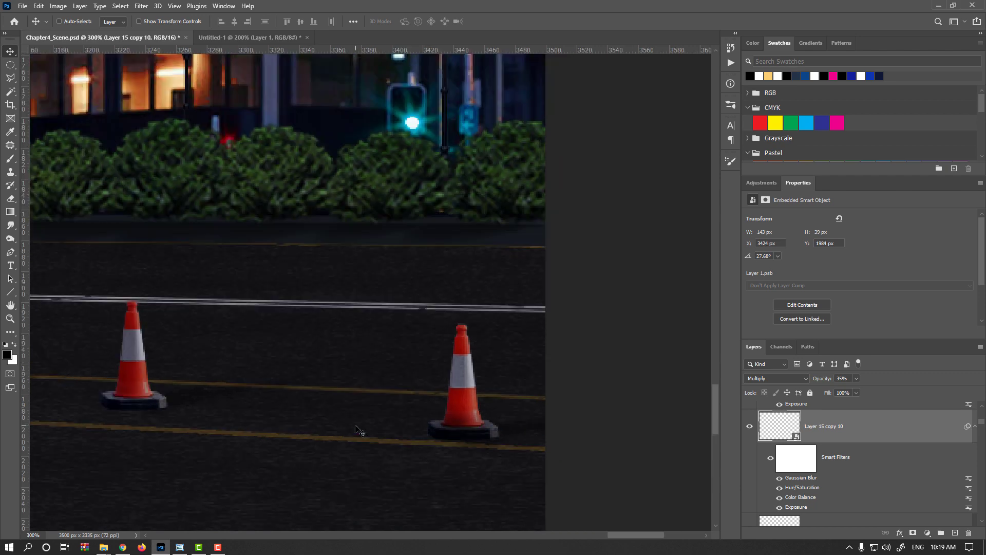
pyautogui.scroll(5, 265, 398)
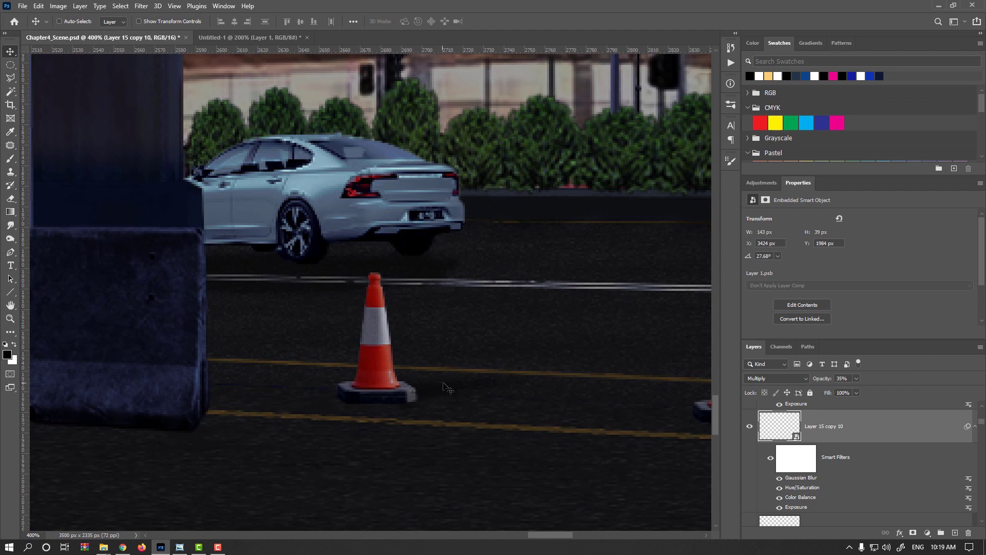
pyautogui.hotkey('ctrl', 't')
pyautogui.press('Return')
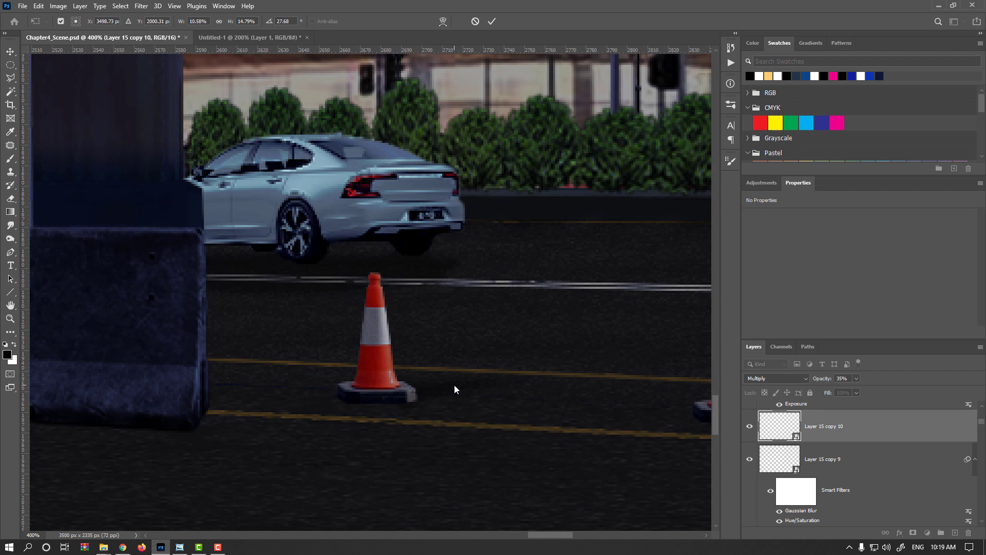
pyautogui.press('Escape')
# - Shorten the leftmost cone's shadow to about 93 × 29 px with a free transform
pyautogui.keyDown('ctrl'); pyautogui.click(467, 381); pyautogui.keyUp('ctrl')
pyautogui.hotkey('ctrl', 't')
pyautogui.press('Return')
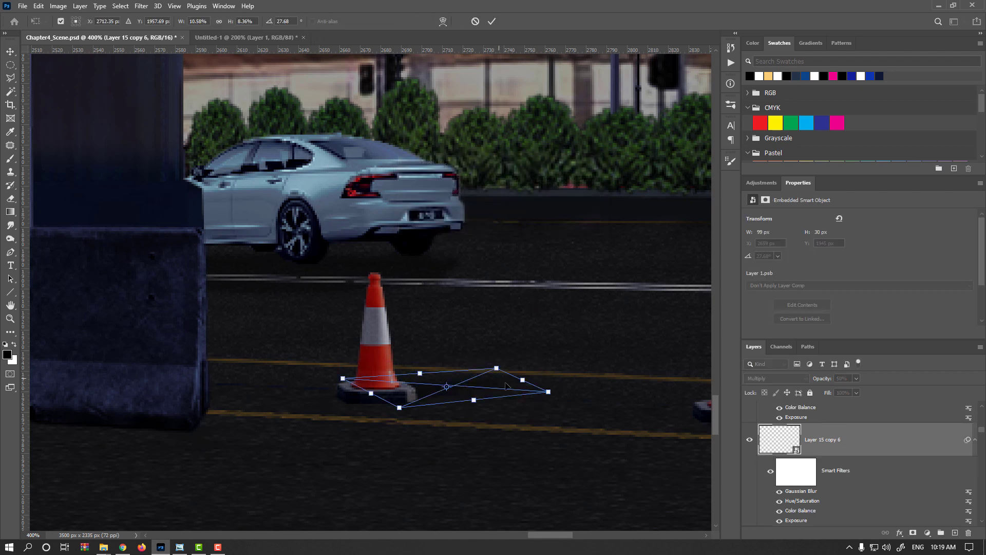
pyautogui.moveTo(523, 382); pyautogui.dragTo(509, 384)
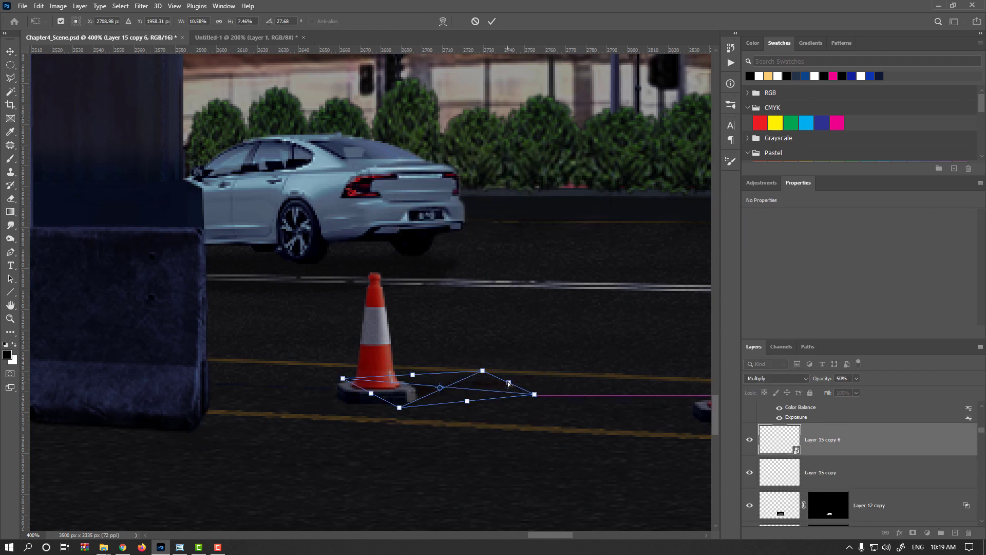
pyautogui.press('Return')
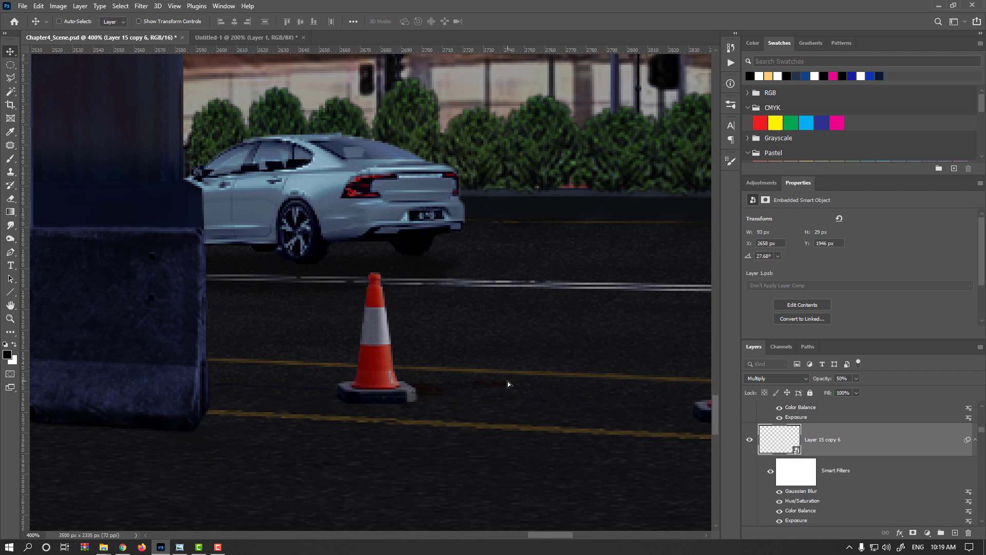
pyautogui.moveTo(507, 382); pyautogui.dragTo(506, 400)
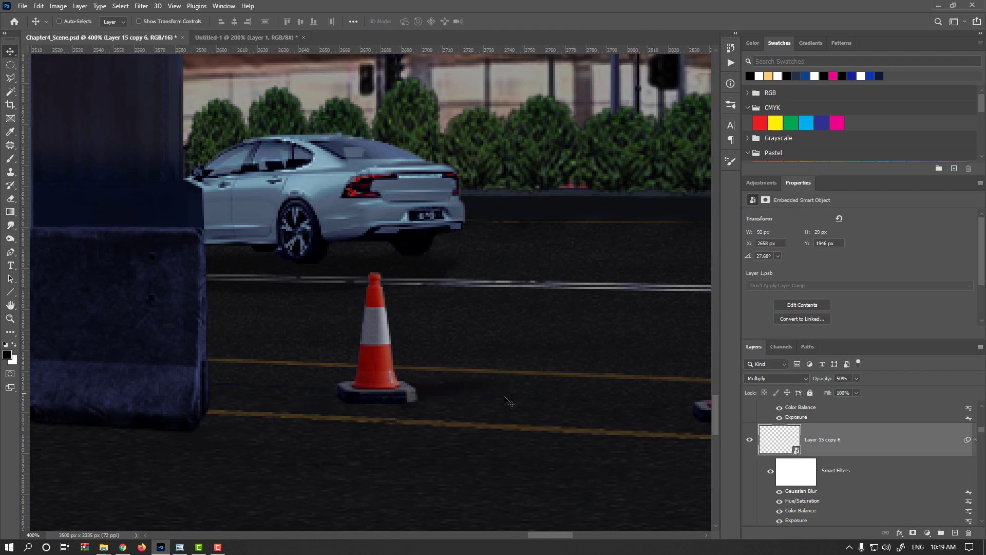
# - Slightly reduce the Gaussian Blur radius of the leftmost cone's shadow to sharpen its edges
pyautogui.click(976, 442)
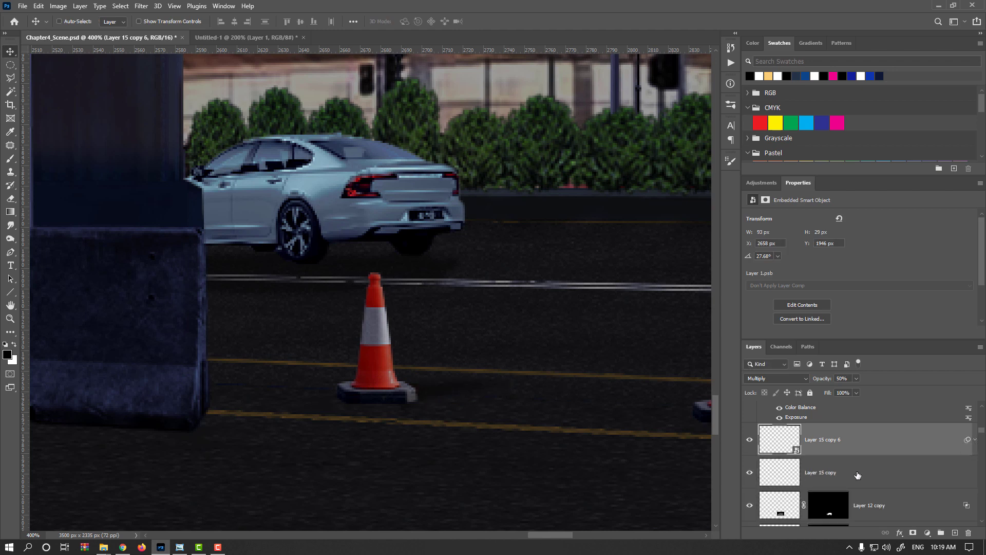
pyautogui.scroll(-1, 824, 480)
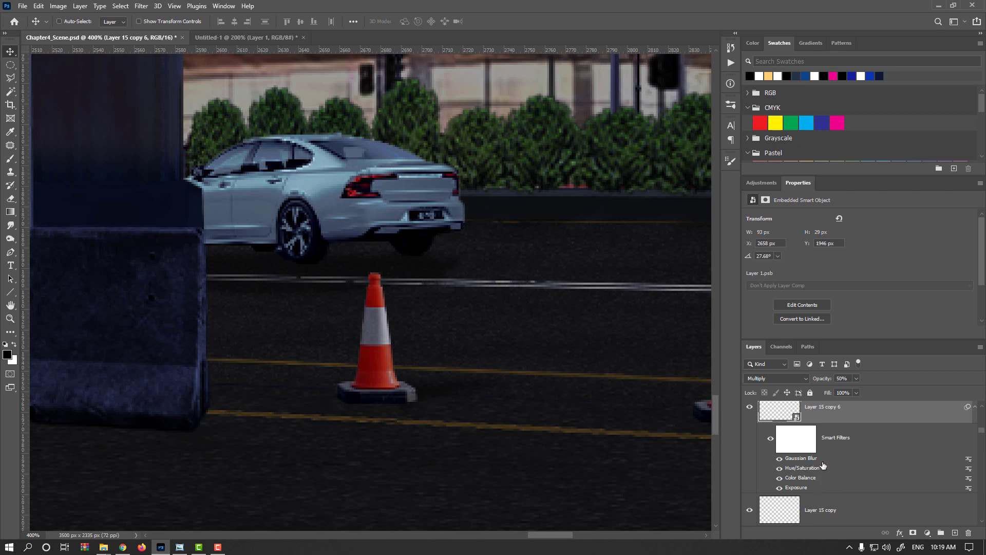
pyautogui.doubleClick(822, 462)
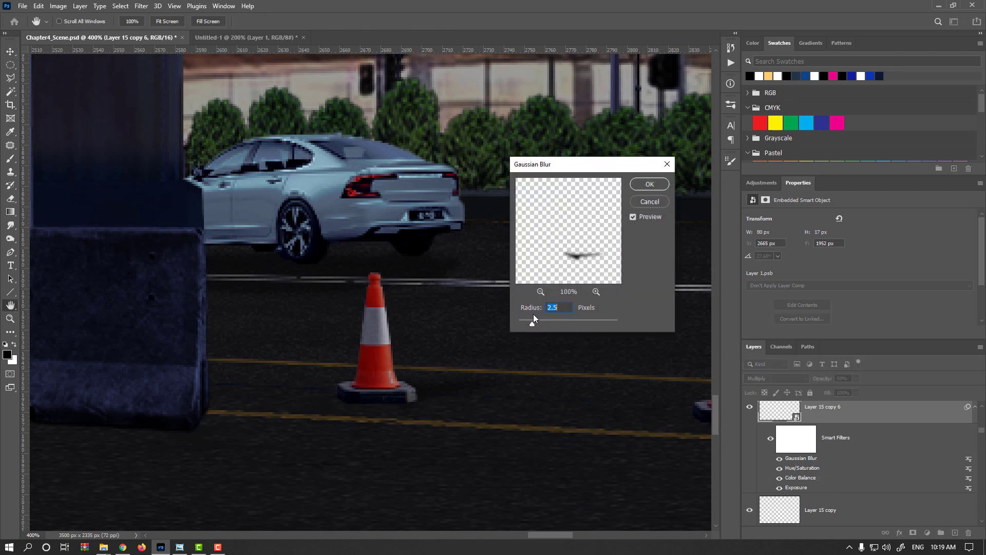
pyautogui.moveTo(529, 322); pyautogui.dragTo(526, 323)
pyautogui.press('Return')
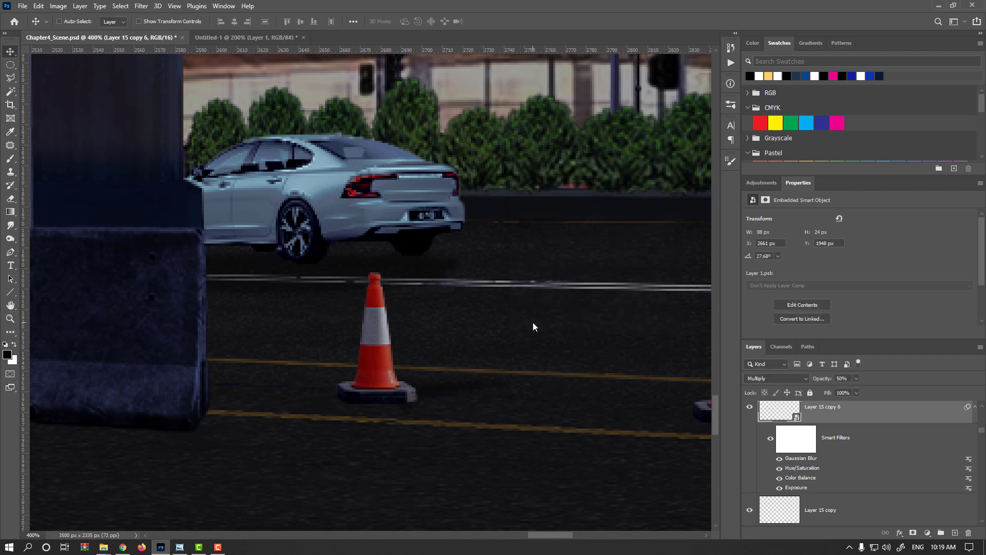
# - Slightly reduce the Gaussian Blur radius on the shadow of the third cone from the left
pyautogui.hscroll(10, 282, 385)
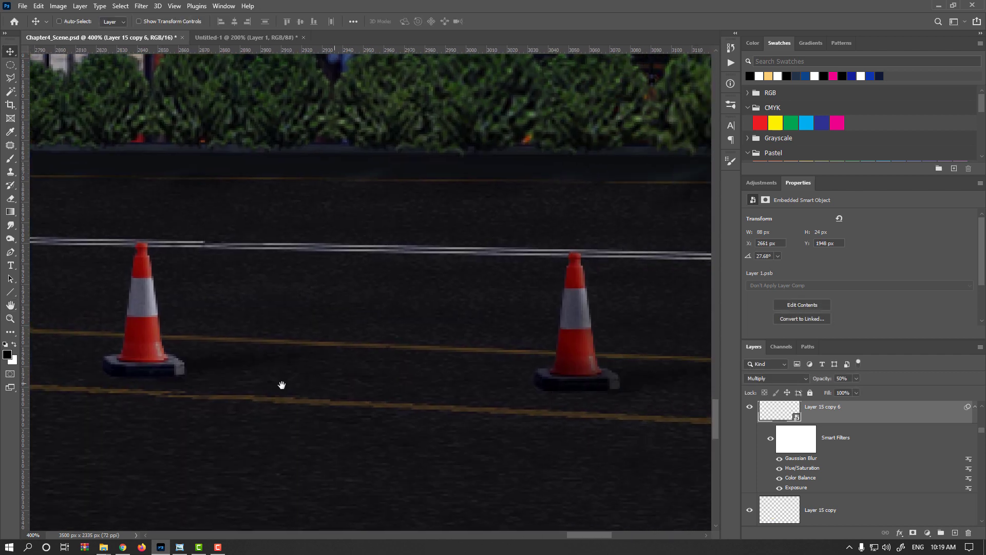
pyautogui.keyDown('ctrl'); pyautogui.click(501, 388); pyautogui.keyUp('ctrl')
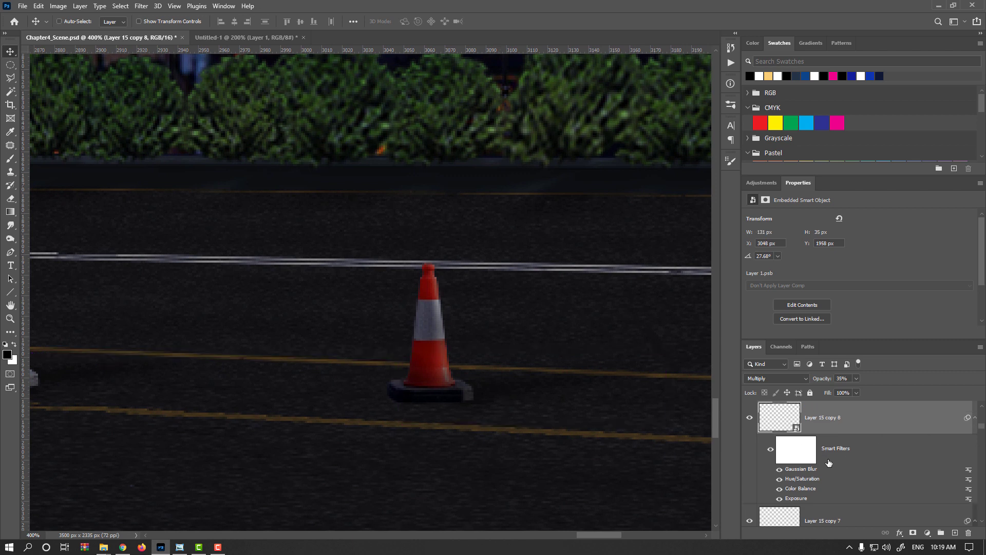
pyautogui.doubleClick(810, 469)
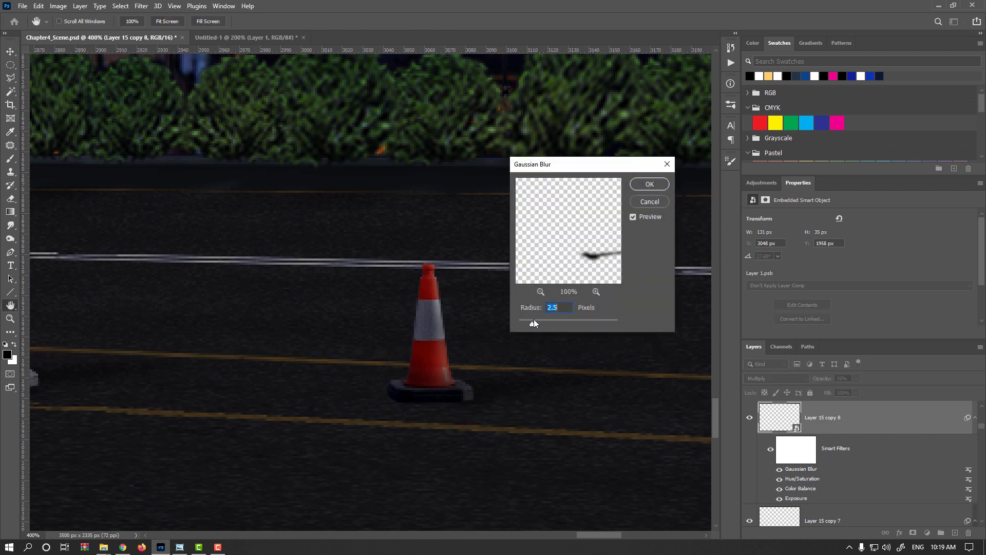
pyautogui.moveTo(534, 319); pyautogui.dragTo(528, 322)
pyautogui.press('Return')
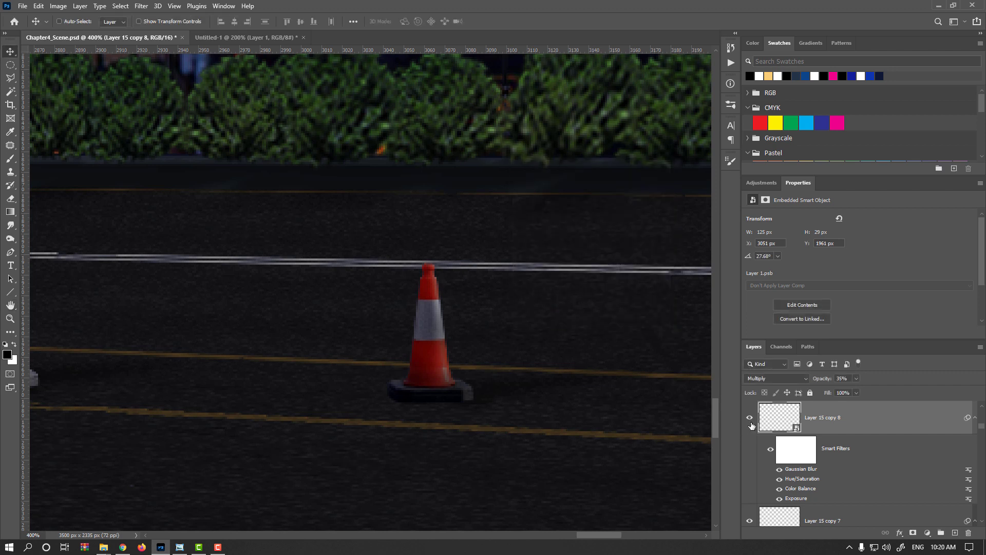
# - Set the Gaussian Blur radius on the shadow of the fourth cone from the left to 2 pixels
pyautogui.click(751, 418)
pyautogui.click(751, 418)
pyautogui.moveTo(621, 395); pyautogui.dragTo(248, 388)
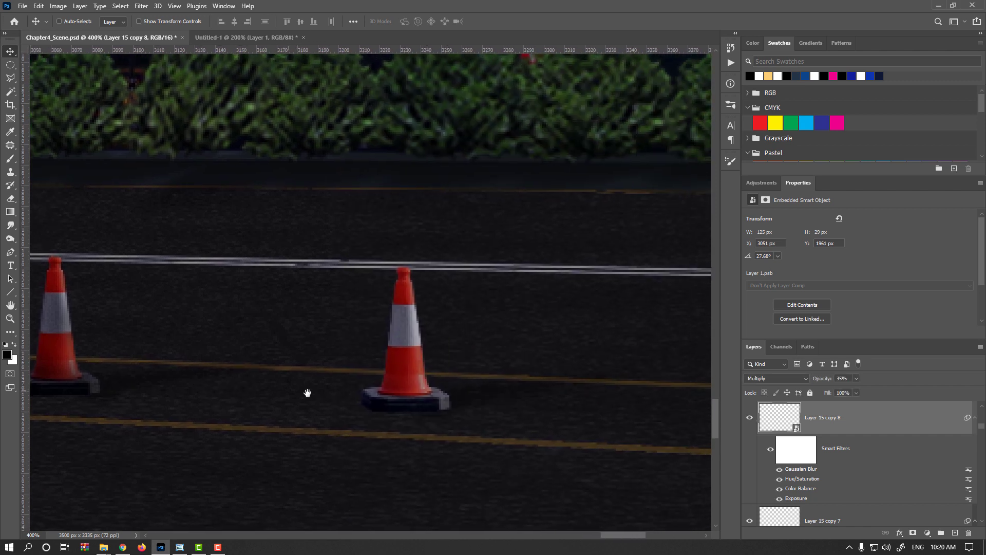
pyautogui.keyDown('ctrl'); pyautogui.click(476, 395); pyautogui.keyUp('ctrl')
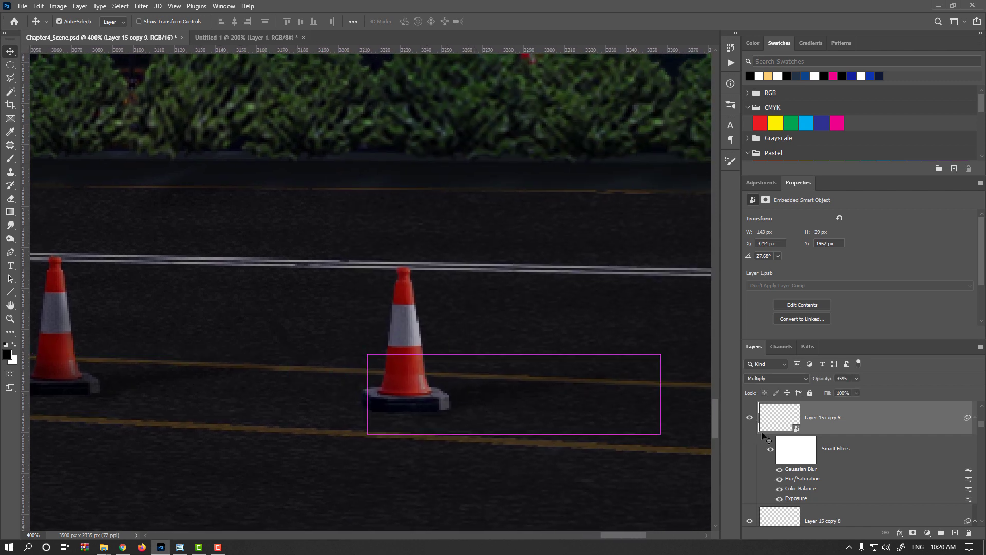
pyautogui.doubleClick(804, 469)
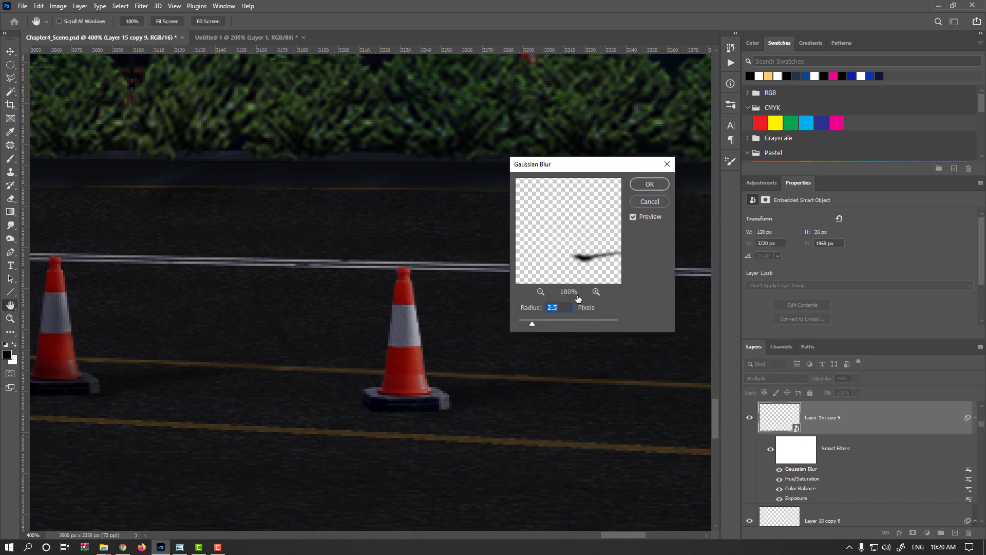
pyautogui.write('2')
pyautogui.click(645, 184)
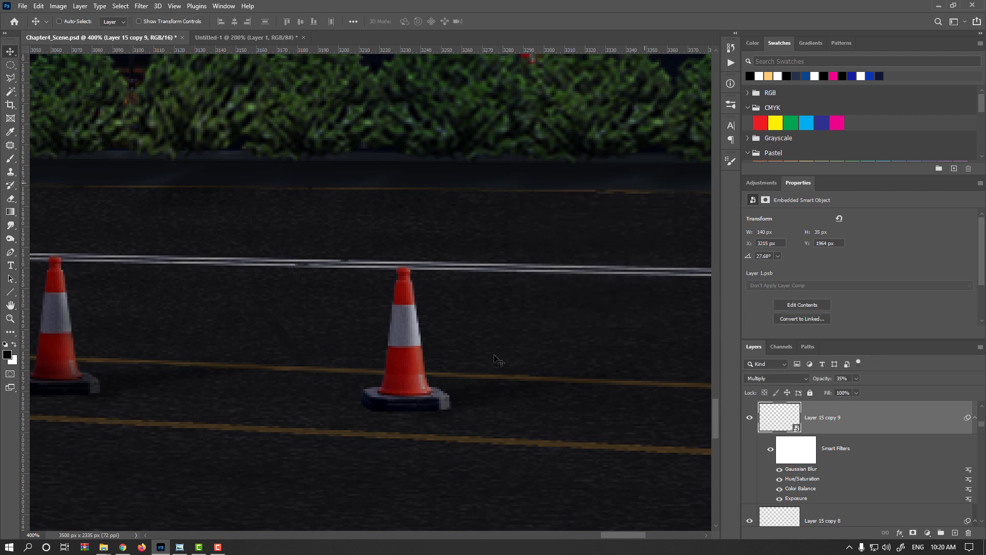
# - Set the leftmost cone's shadow opacity to 55% and nudge it closer to the cone's base, at about X 2658, Y 1949 px
pyautogui.scroll(-3, 495, 358)
pyautogui.scroll(3, 188, 356)
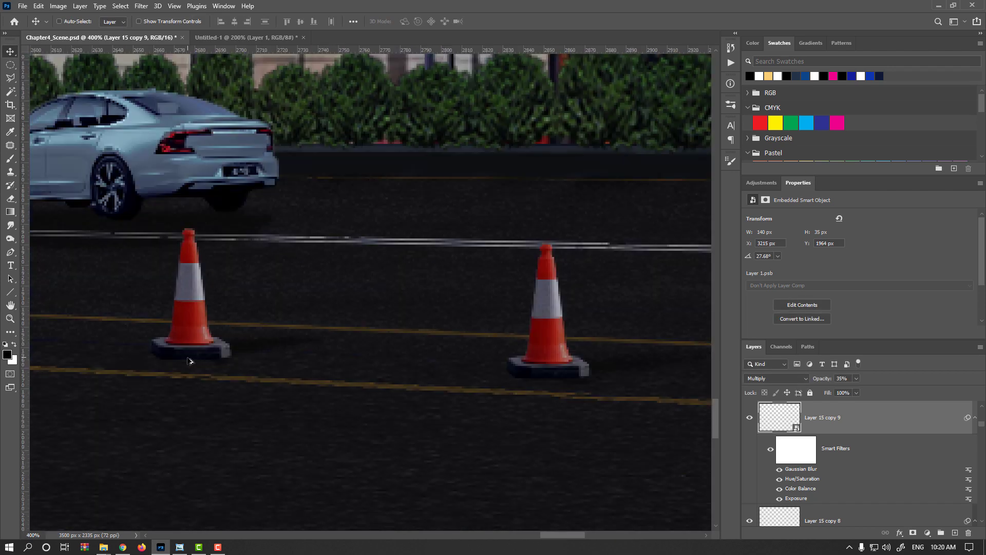
pyautogui.moveTo(255, 367); pyautogui.dragTo(310, 395)
pyautogui.keyDown('ctrl'); pyautogui.click(303, 372); pyautogui.keyUp('ctrl')
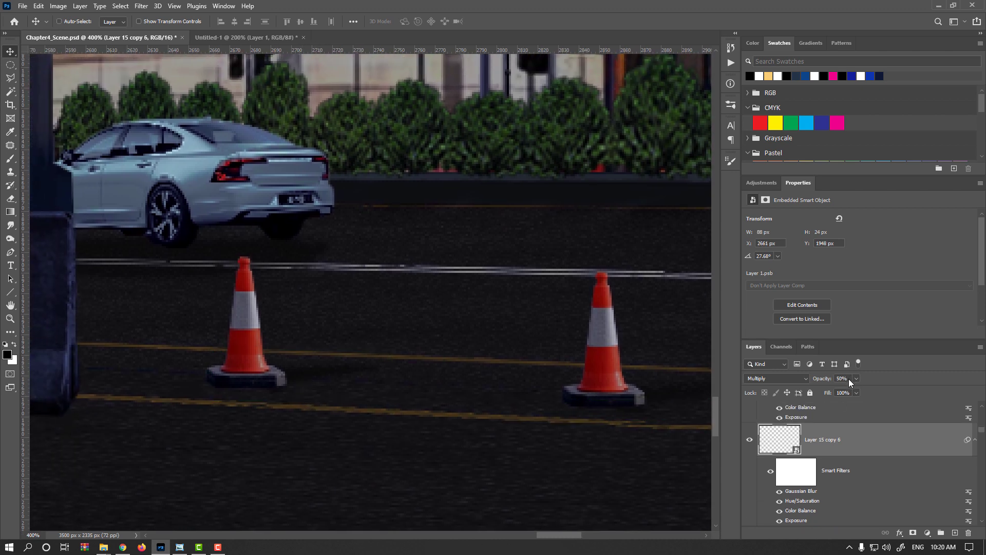
pyautogui.click(828, 379)
pyautogui.write('60')
pyautogui.press('Return')
pyautogui.write('55')
pyautogui.press('Return')
pyautogui.moveTo(288, 384); pyautogui.dragTo(286, 383)
# - Save the Chapter4_Scene.psd document and review the whole composite with the row of cones
pyautogui.scroll(-3, 272, 393)
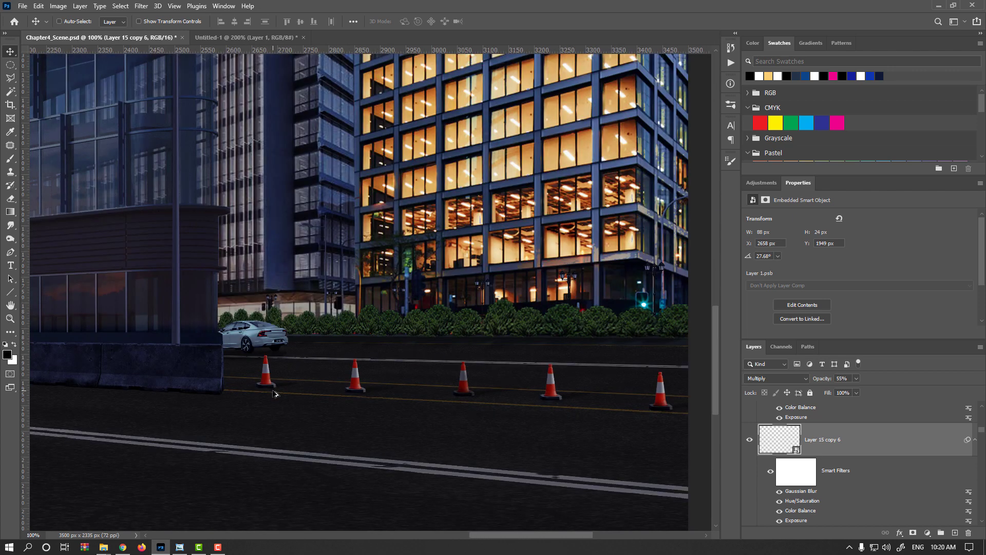
pyautogui.scroll(-1, 276, 393)
pyautogui.hotkey('ctrl', 's')
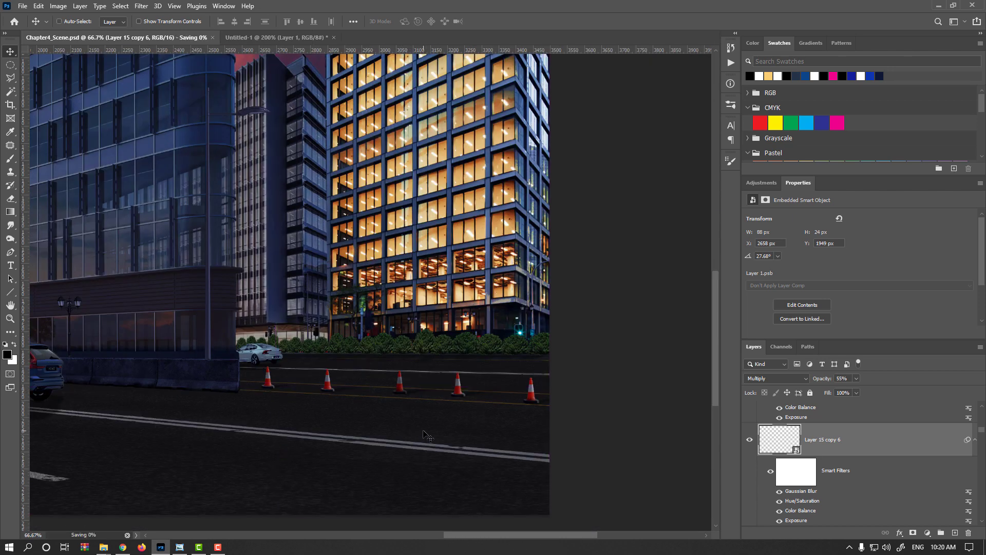
pyautogui.scroll(-2, 426, 435)
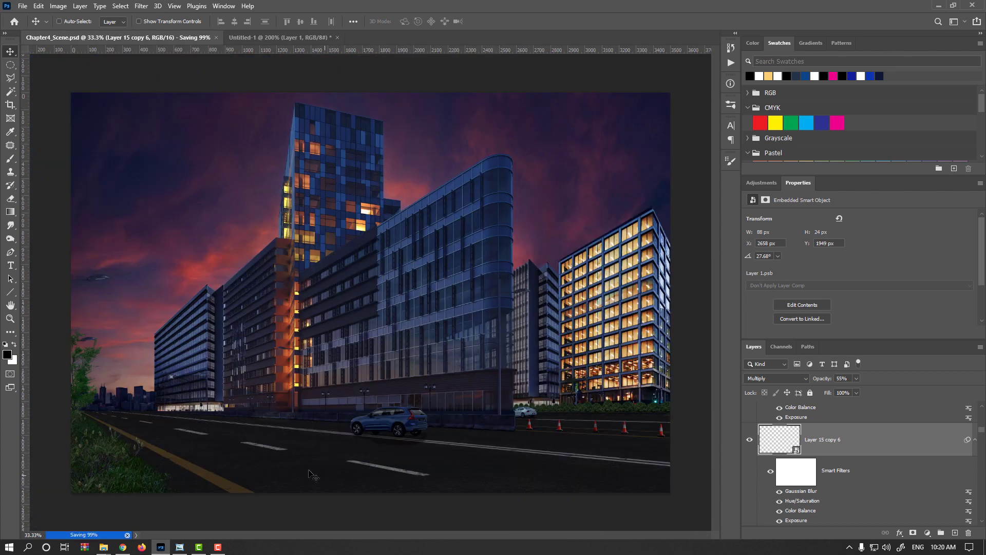